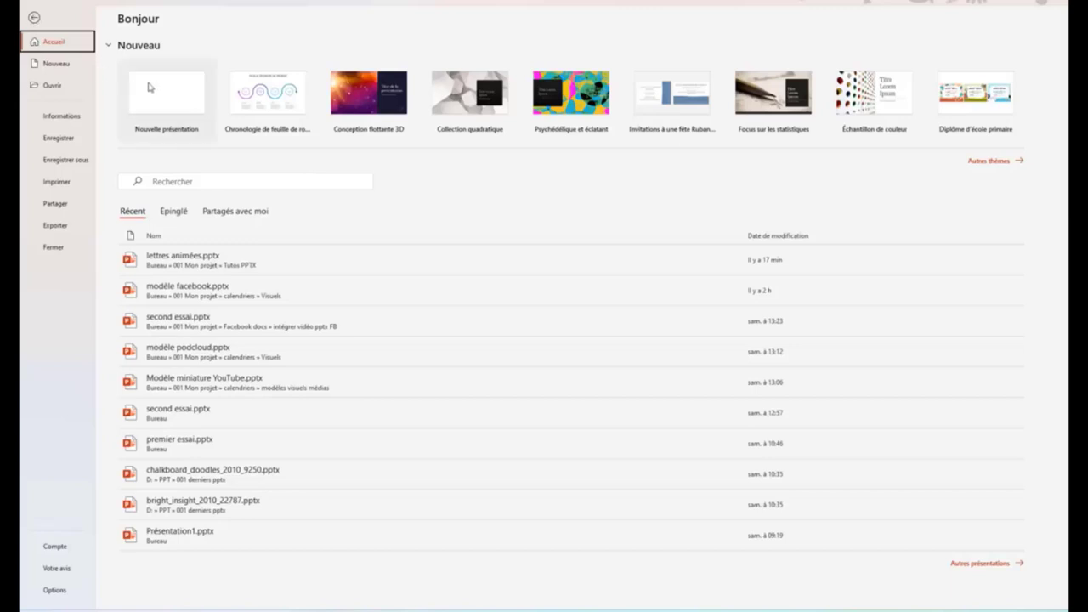
Create a new blank presentation from the Accueil start screen.
click(34, 19)
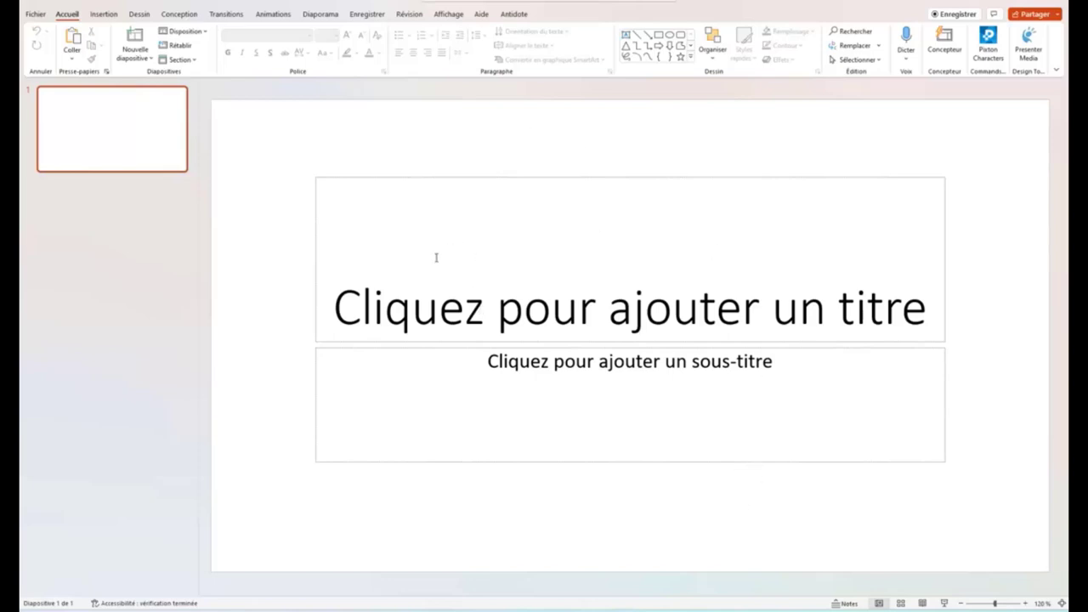
Switch the title slide to the Vide layout, removing the title and subtitle placeholders.
click(204, 34)
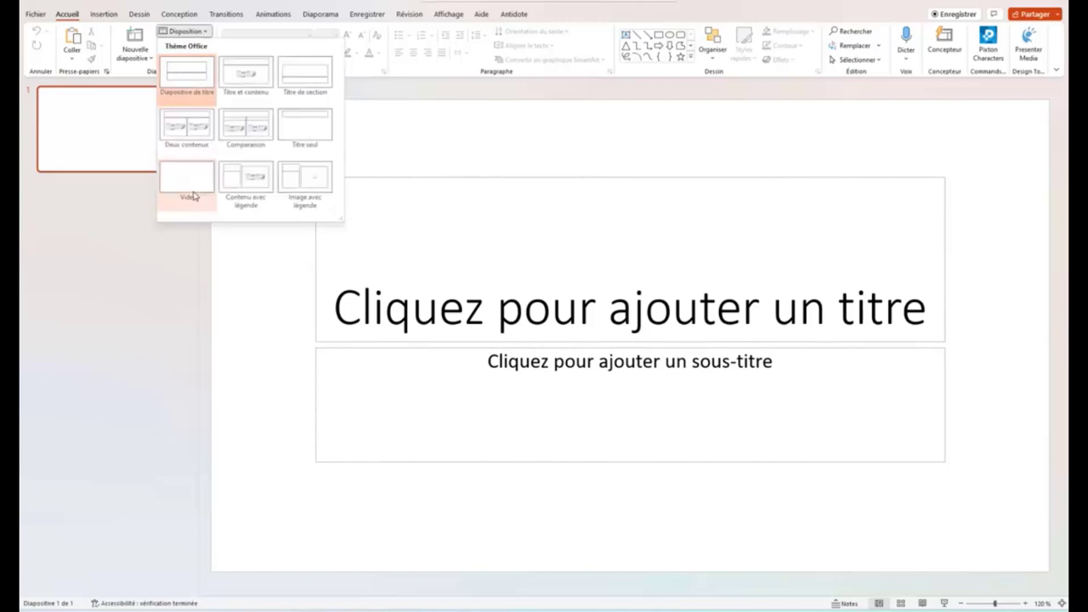
click(180, 187)
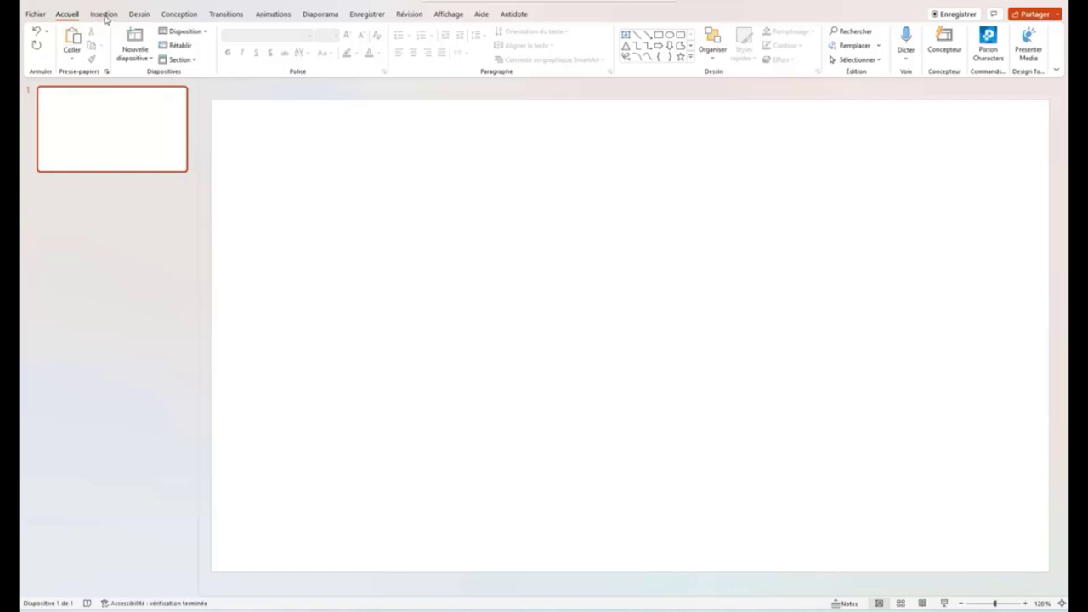
click(106, 17)
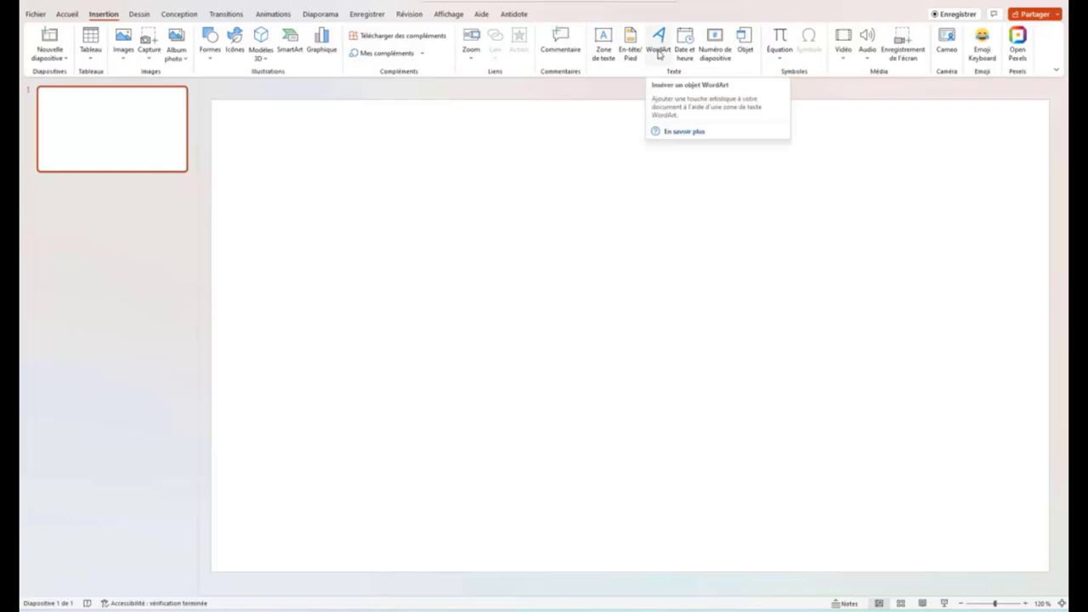
Insert a gold WordArt reading 'Lady vidéo' and select all its text.
click(659, 54)
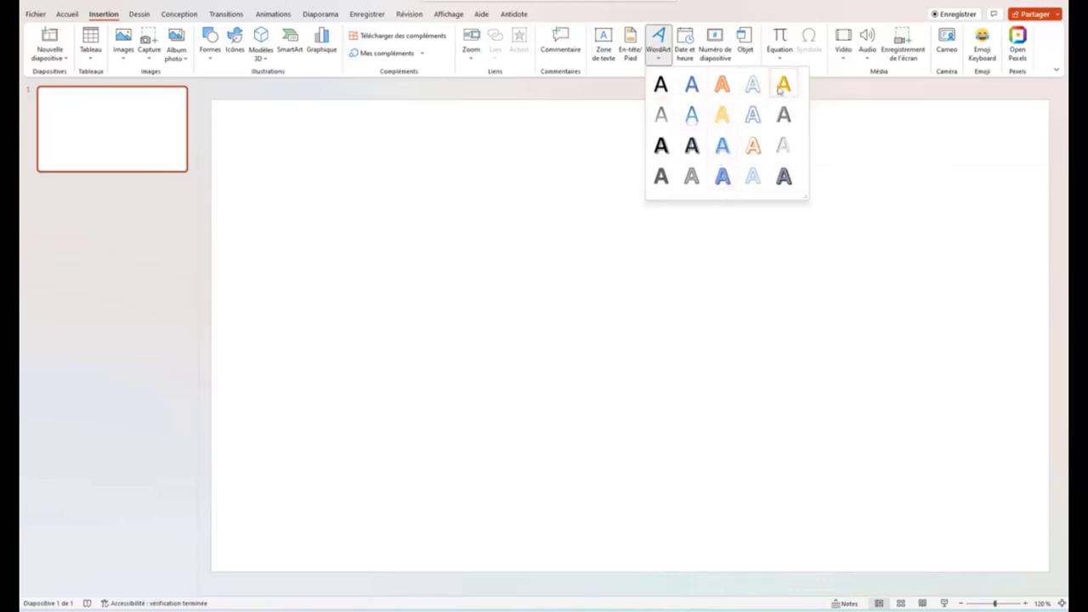
key(Escape)
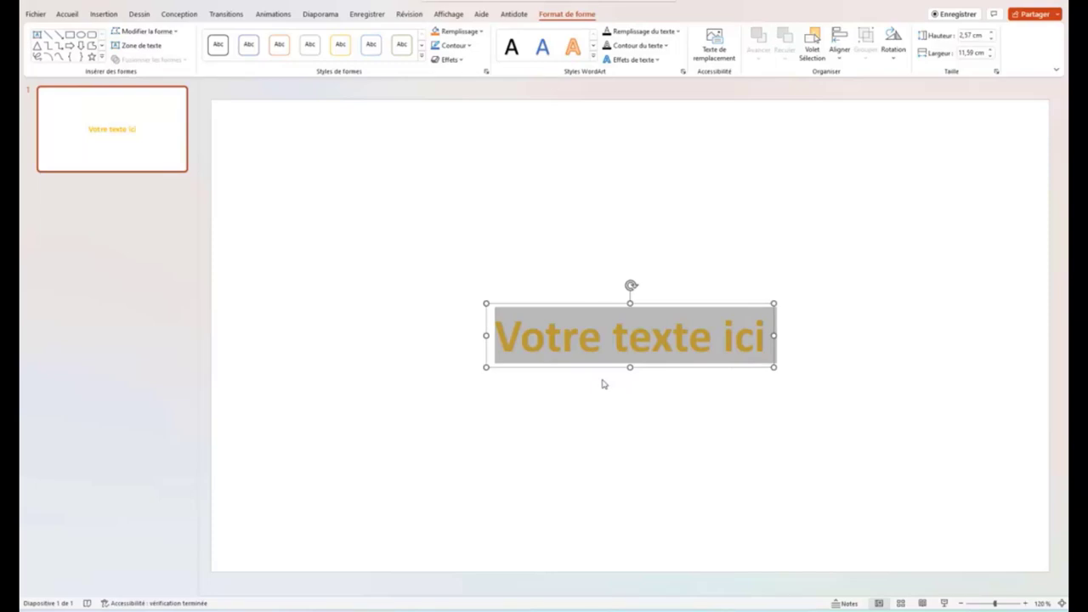
text(Lady vidéo)
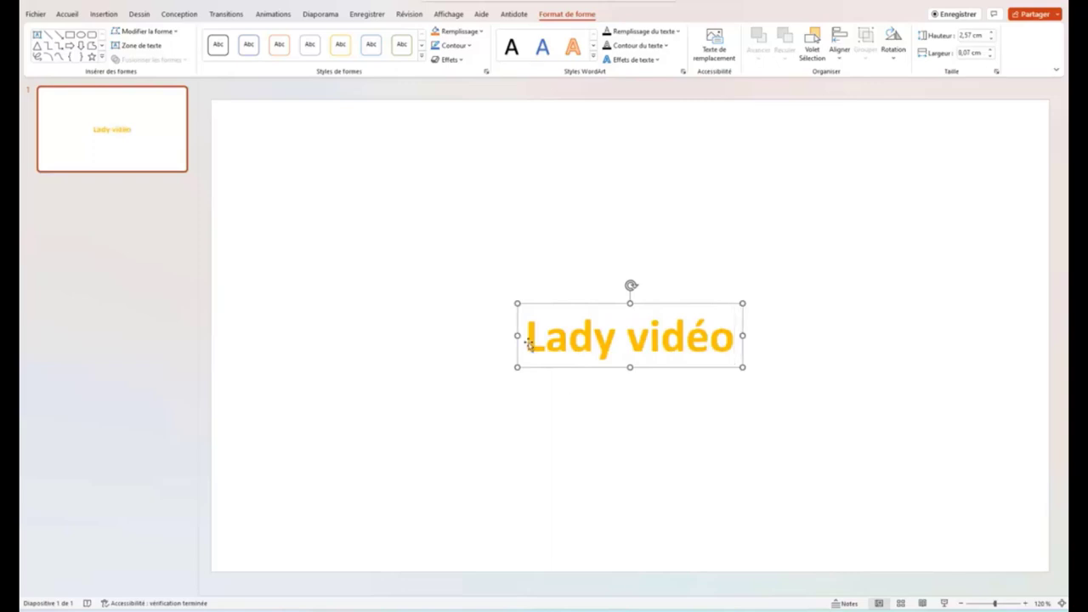
key(ctrl+a)
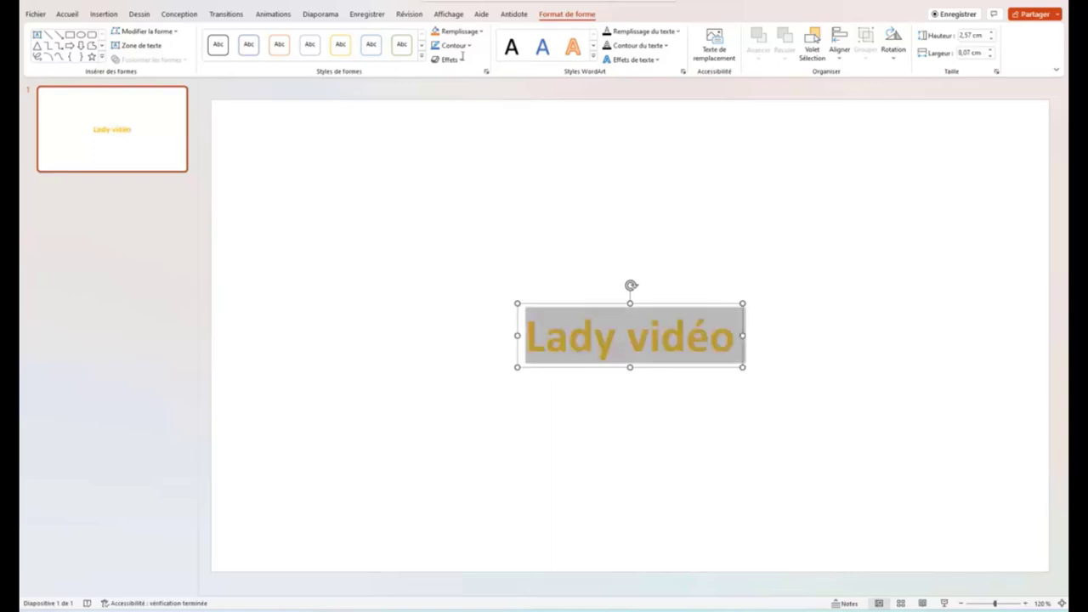
Make the title dark red Abadi capitals (MAJUSCULES) with a text shadow.
click(69, 16)
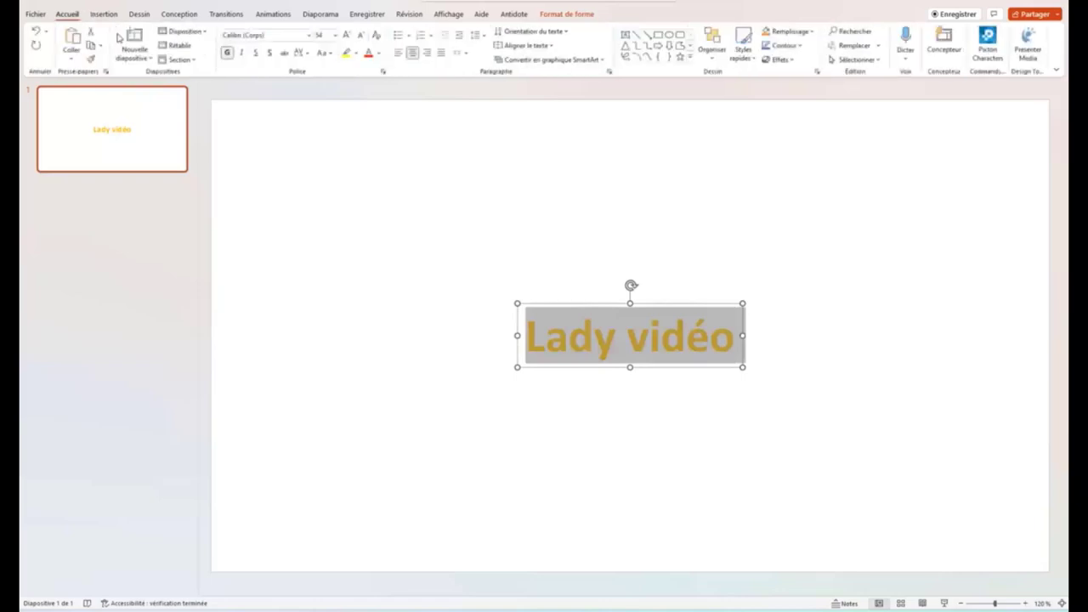
click(326, 53)
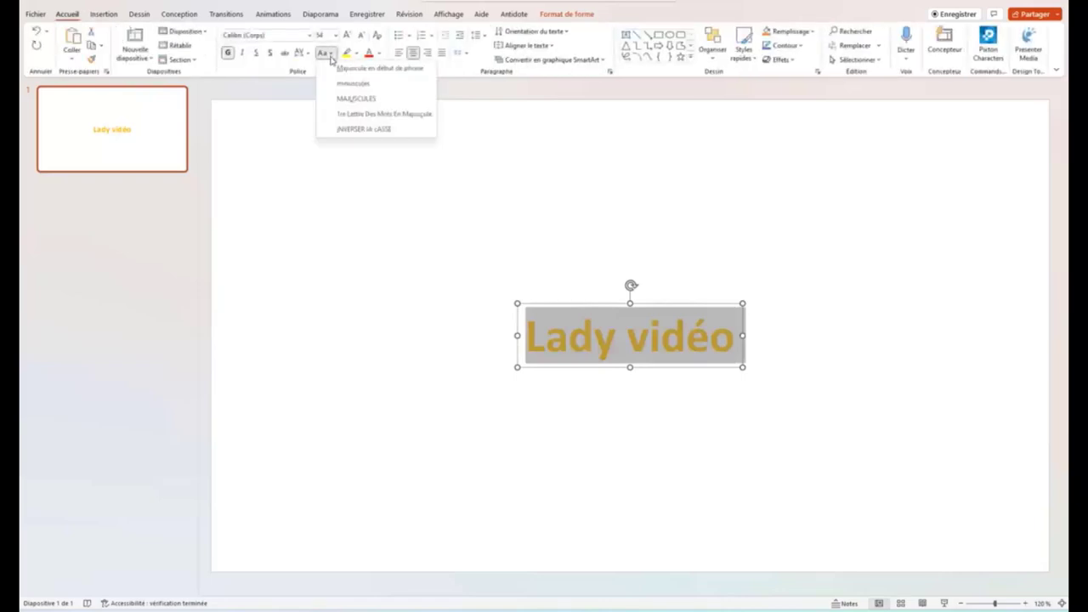
click(351, 100)
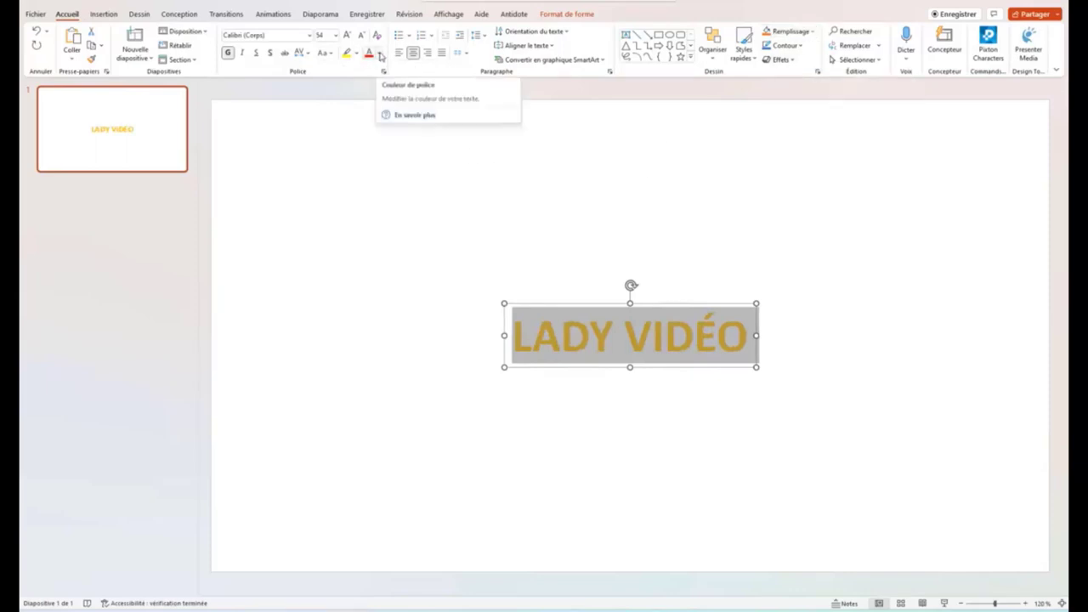
click(380, 54)
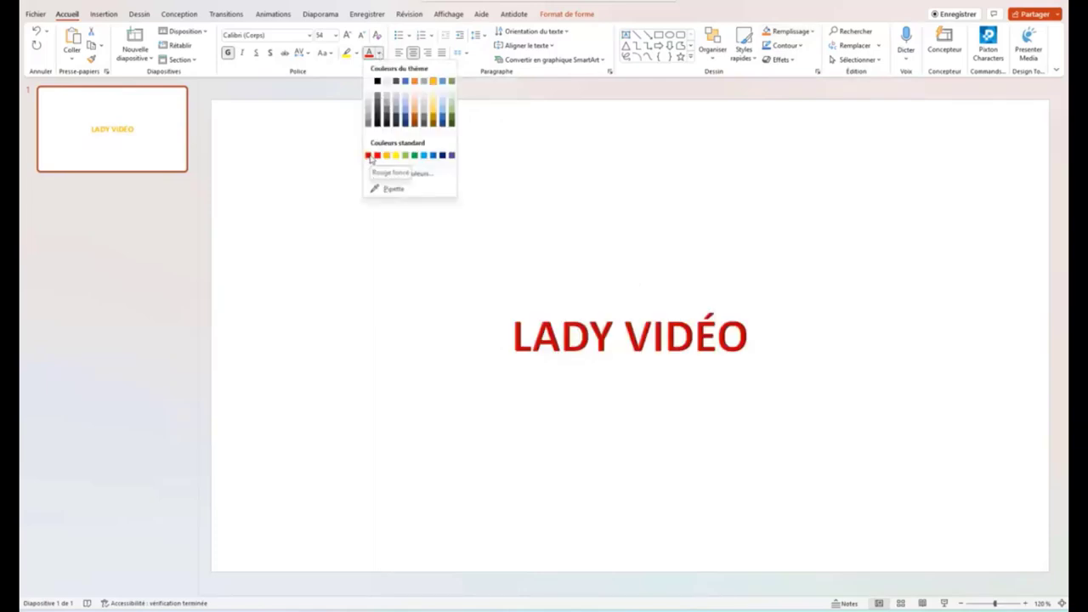
click(369, 156)
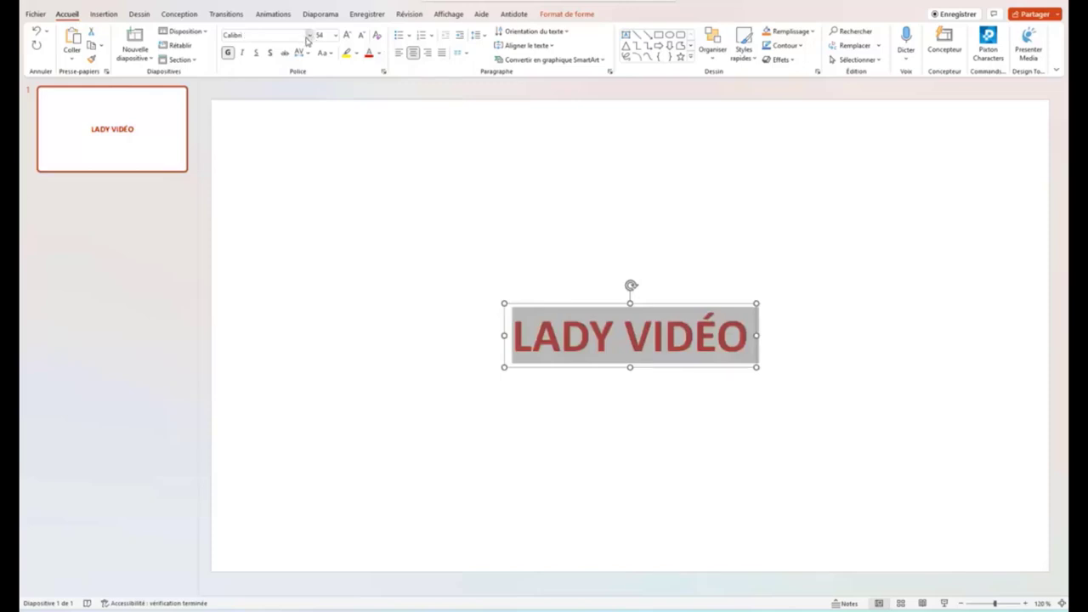
click(309, 35)
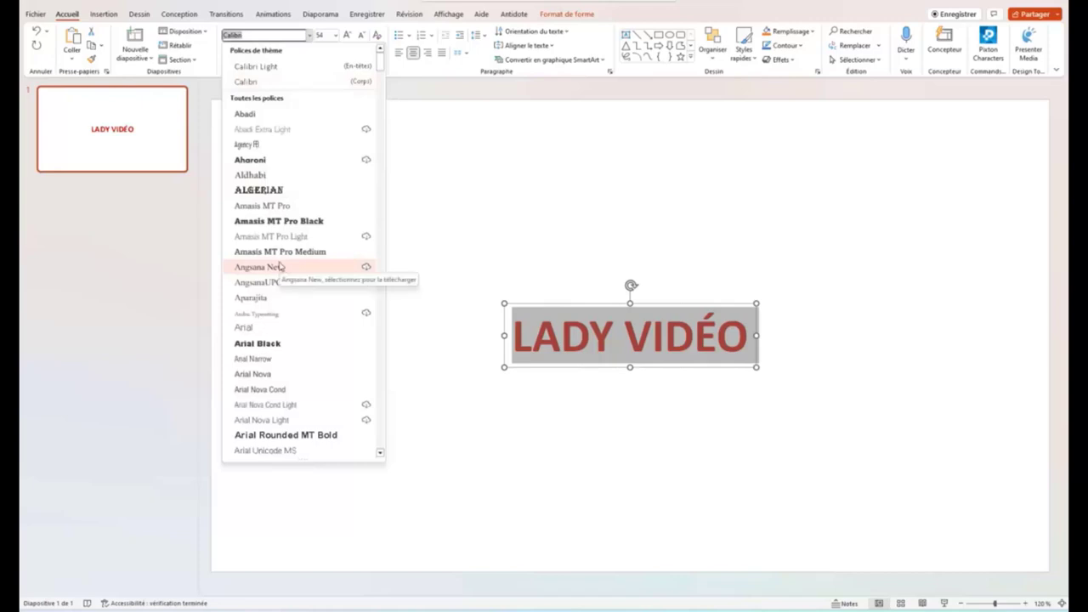
click(245, 113)
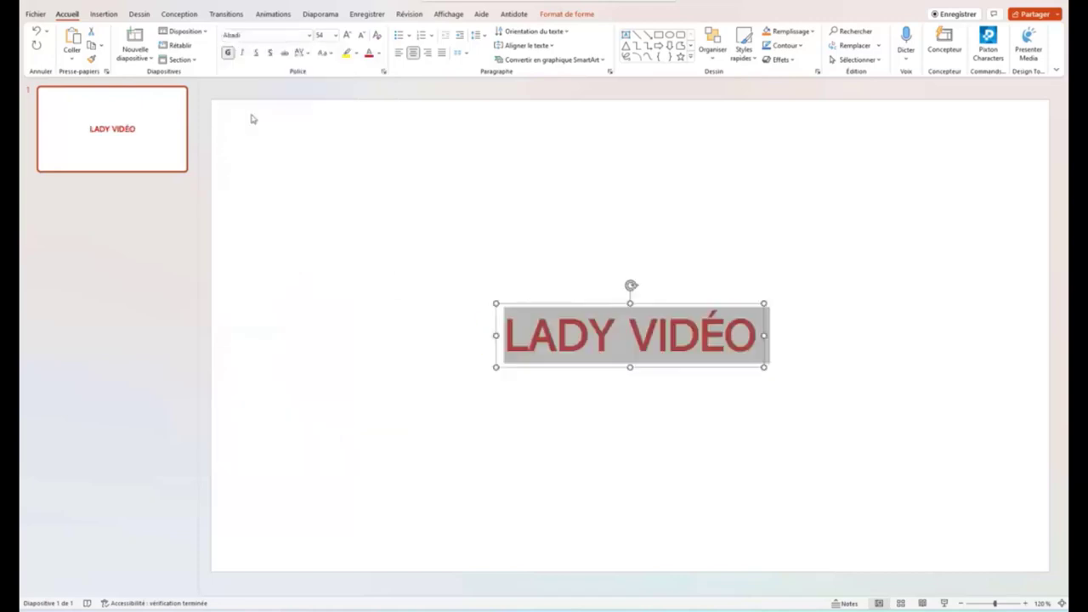
click(270, 53)
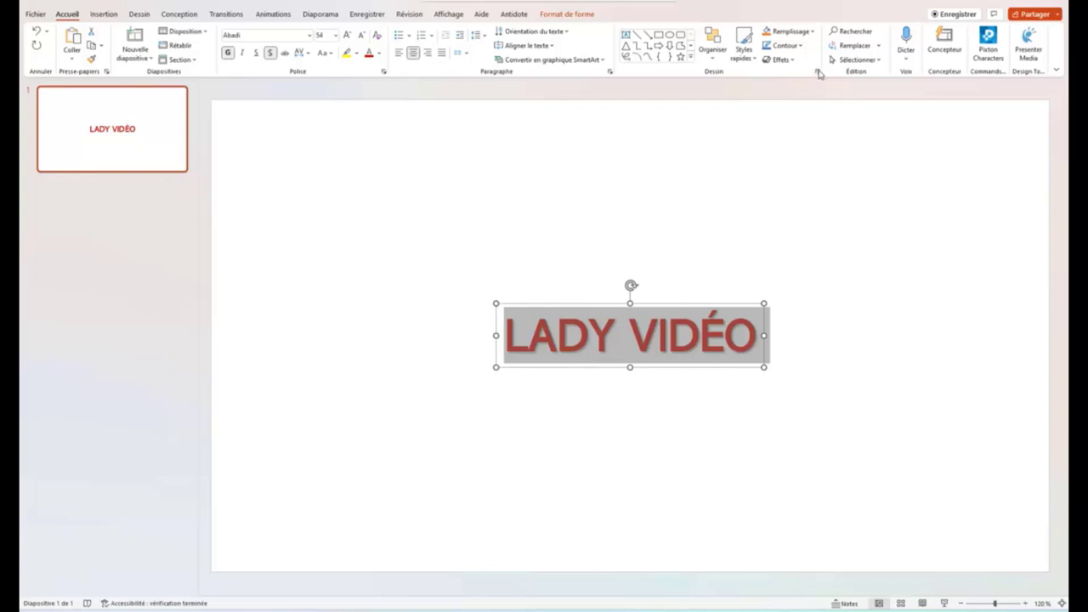
Try a gradient fill on the title box in Format de la forme, then remove it.
click(604, 311)
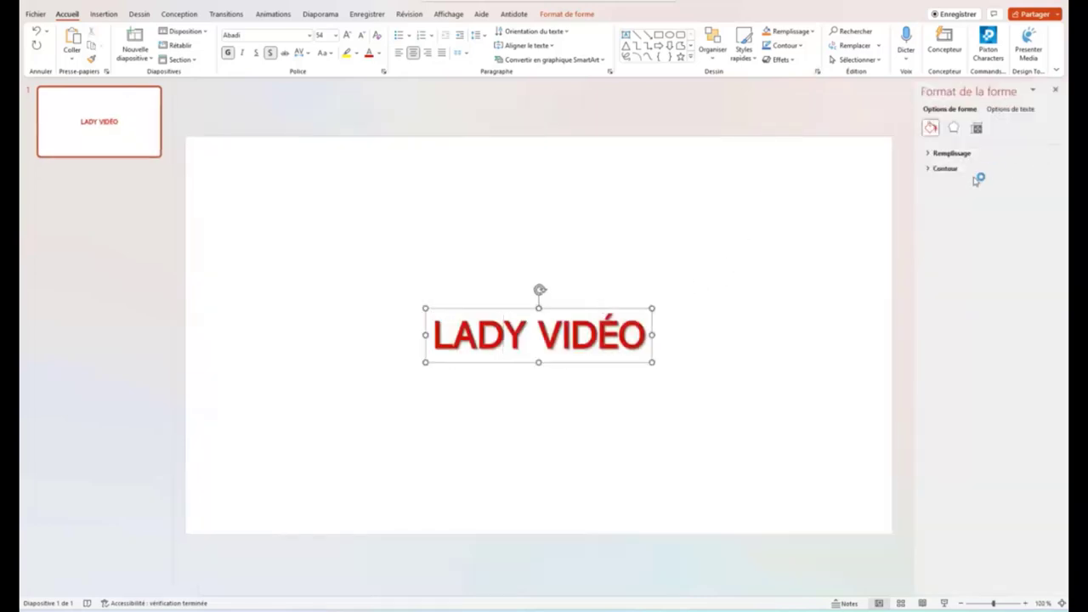
click(528, 342)
click(970, 154)
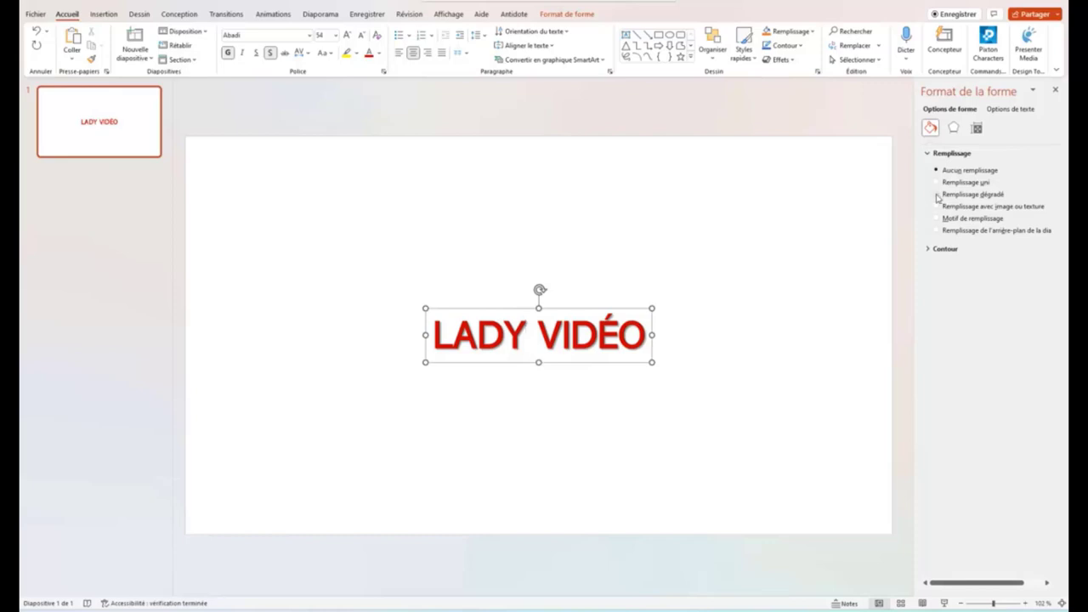
click(938, 195)
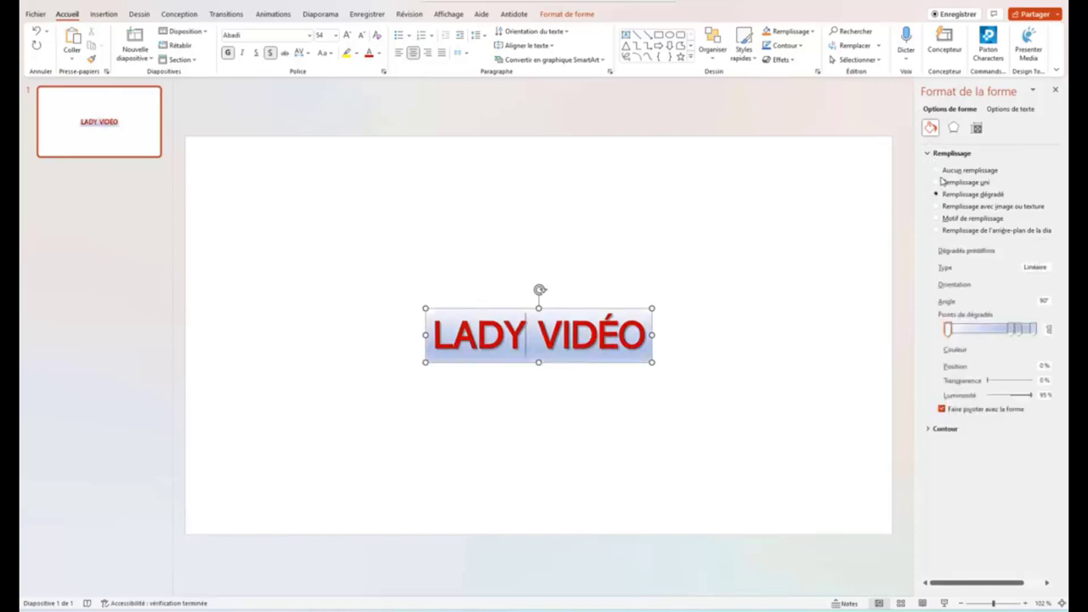
click(939, 171)
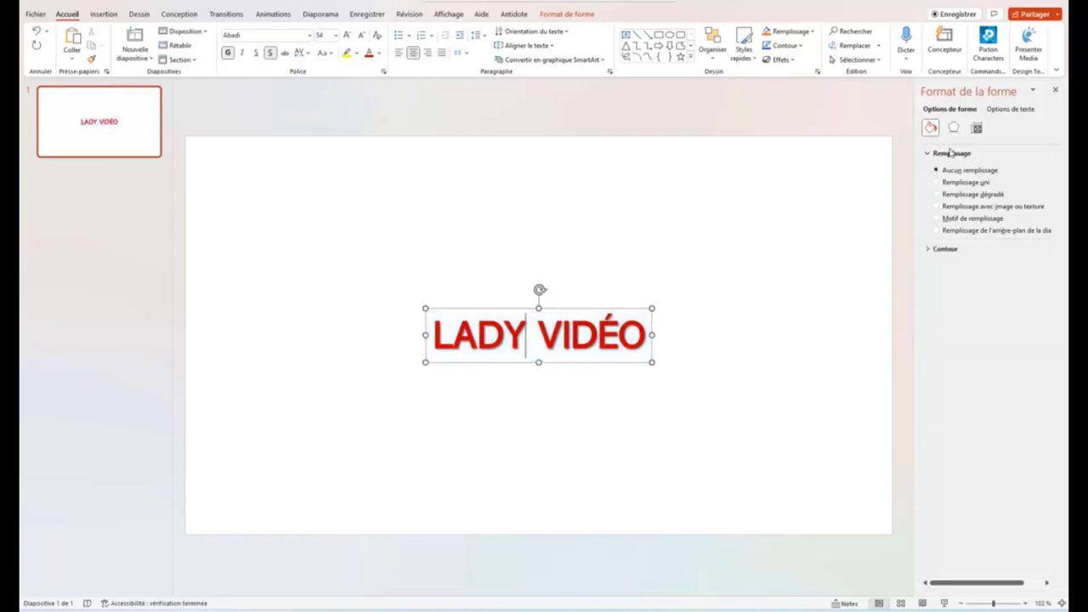
Apply a Biseau supérieur bevel to the title in Format 3D with height 8 pt.
click(953, 128)
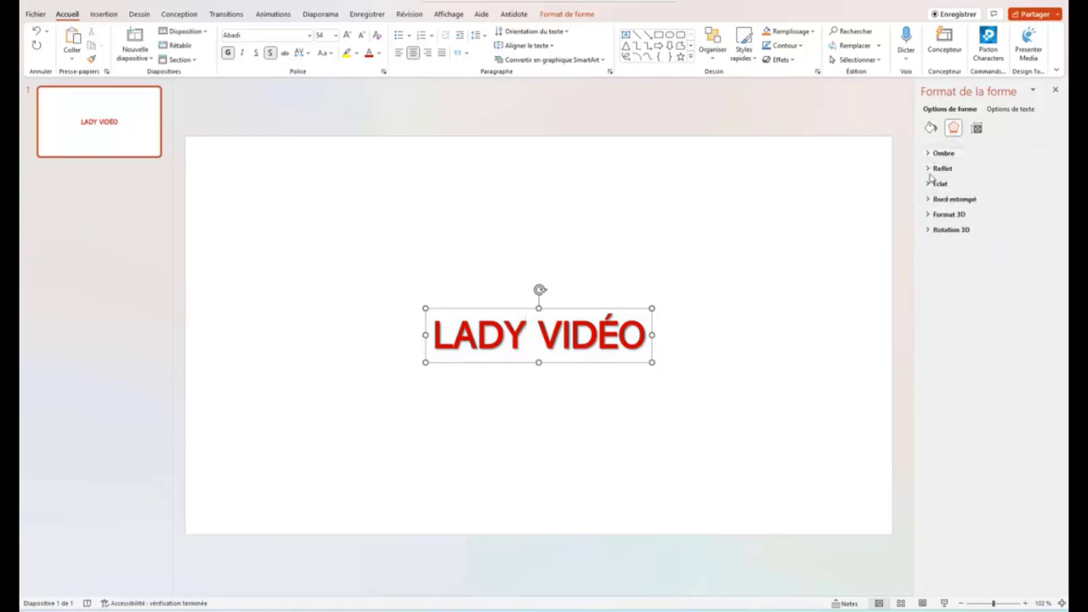
key(ctrl+a)
click(931, 201)
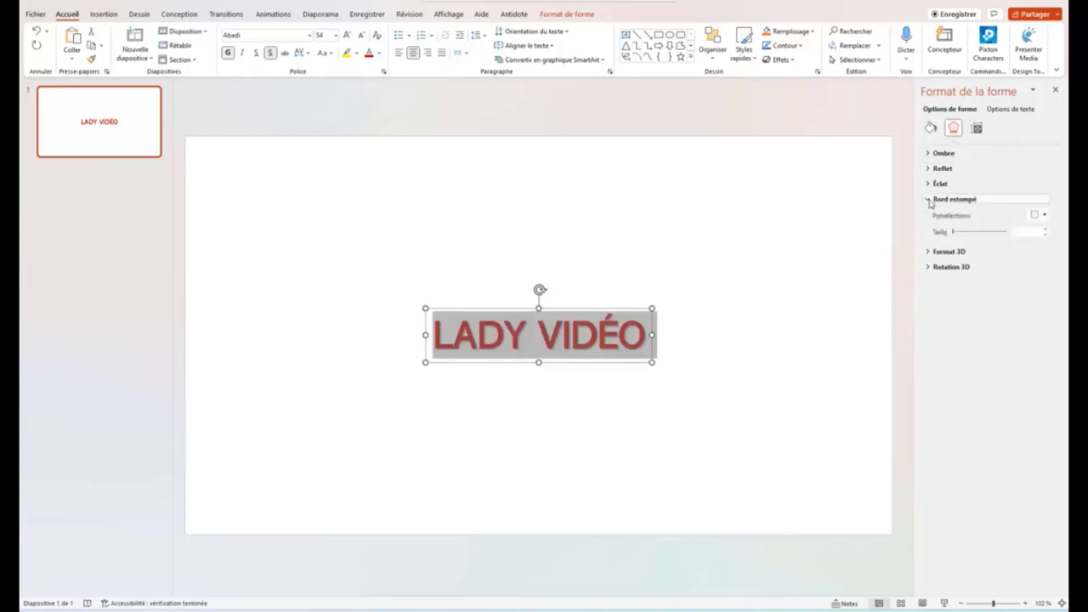
click(930, 200)
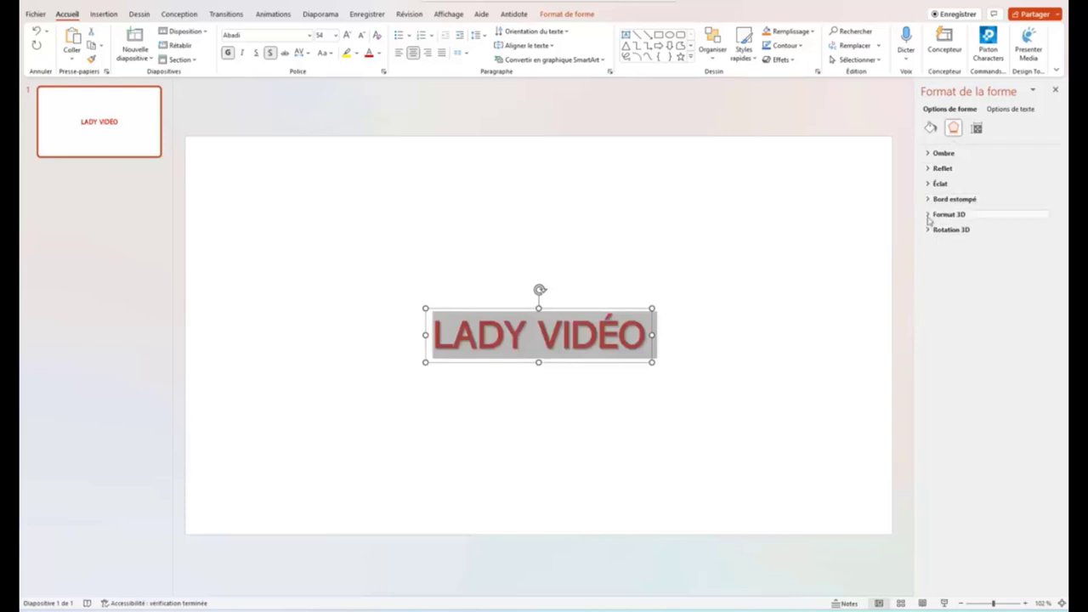
click(928, 216)
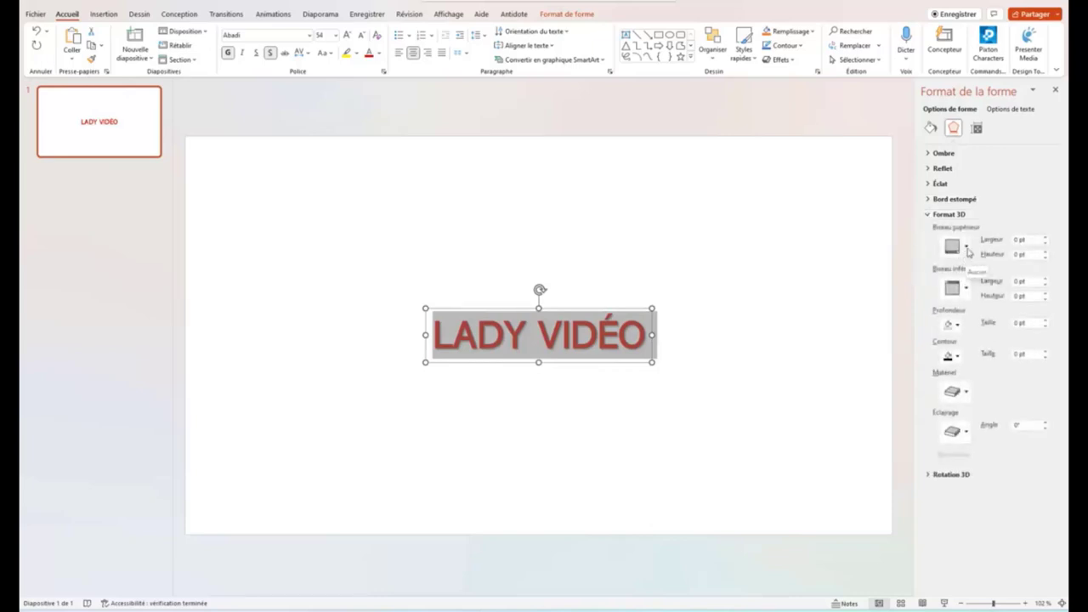
click(966, 249)
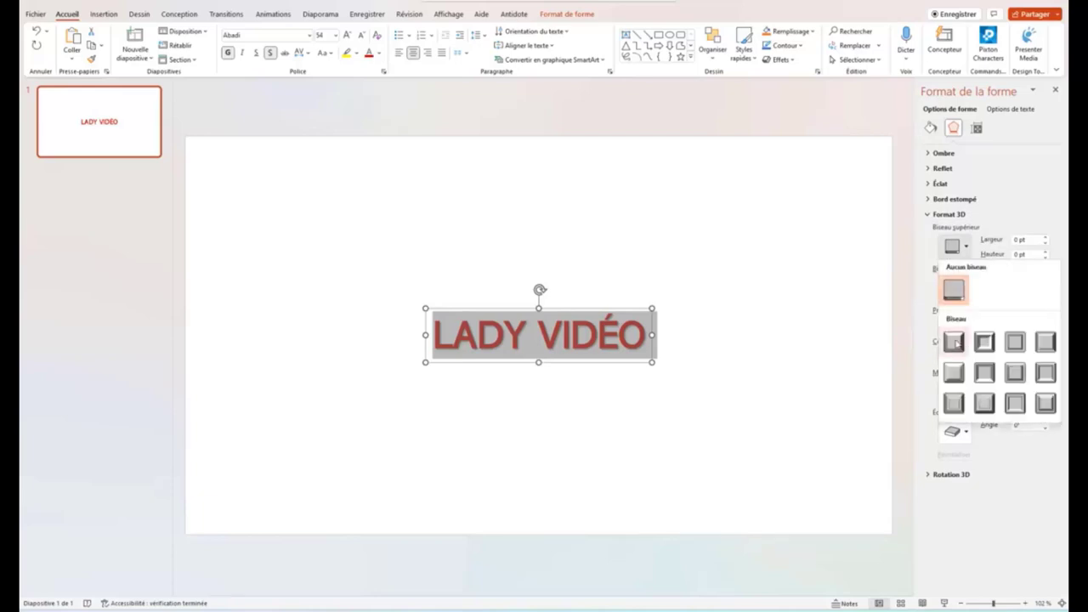
click(957, 343)
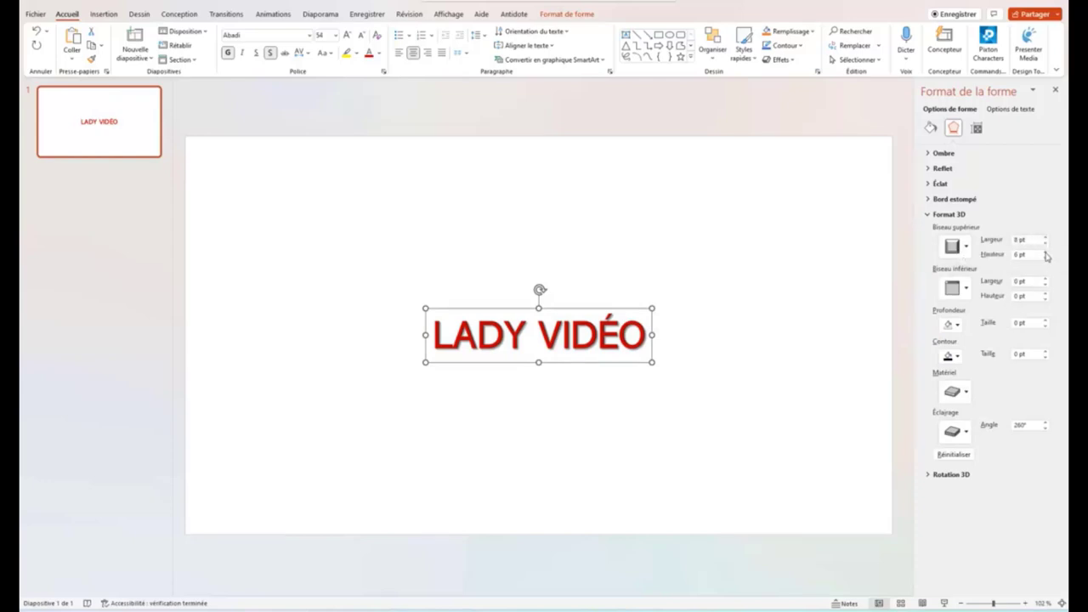
click(1045, 253)
click(579, 397)
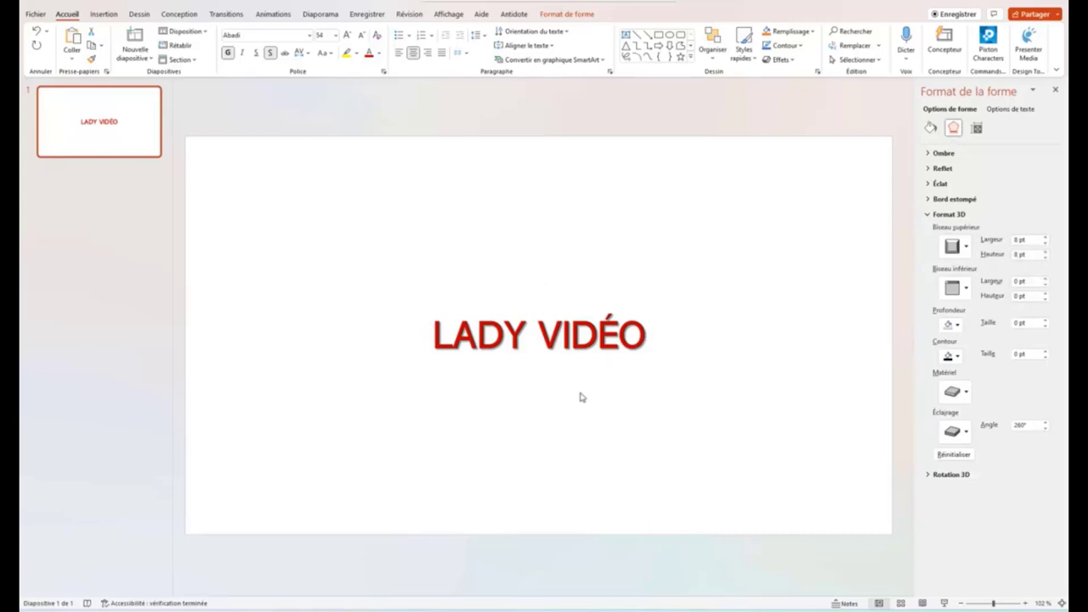
click(538, 335)
click(434, 335)
Change the LADY VIDÉO title font to Amasis MT Pro Black.
drag(434, 335, 609, 338)
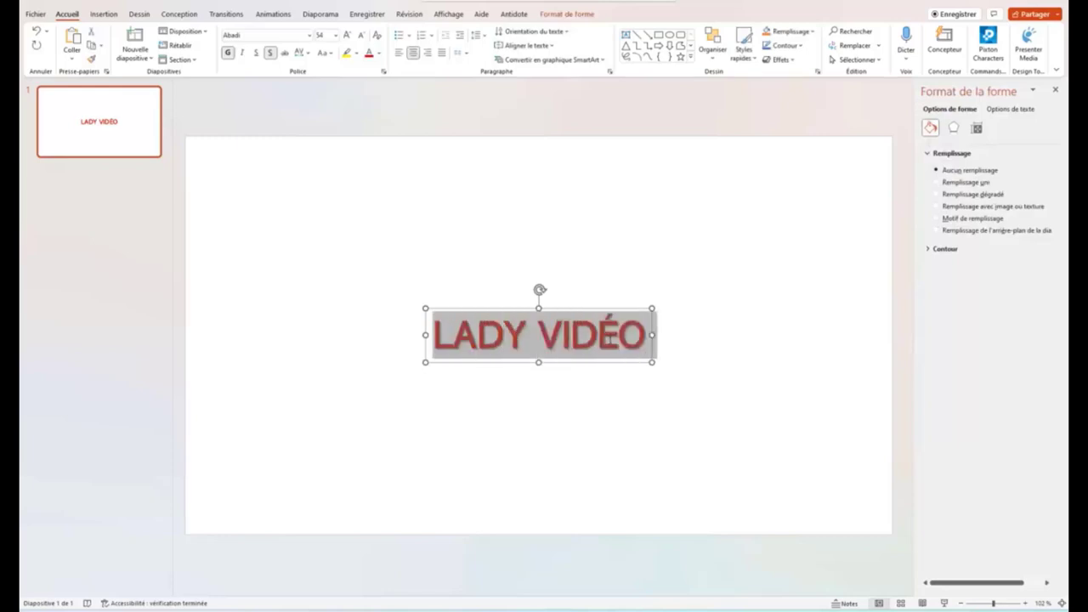
click(310, 37)
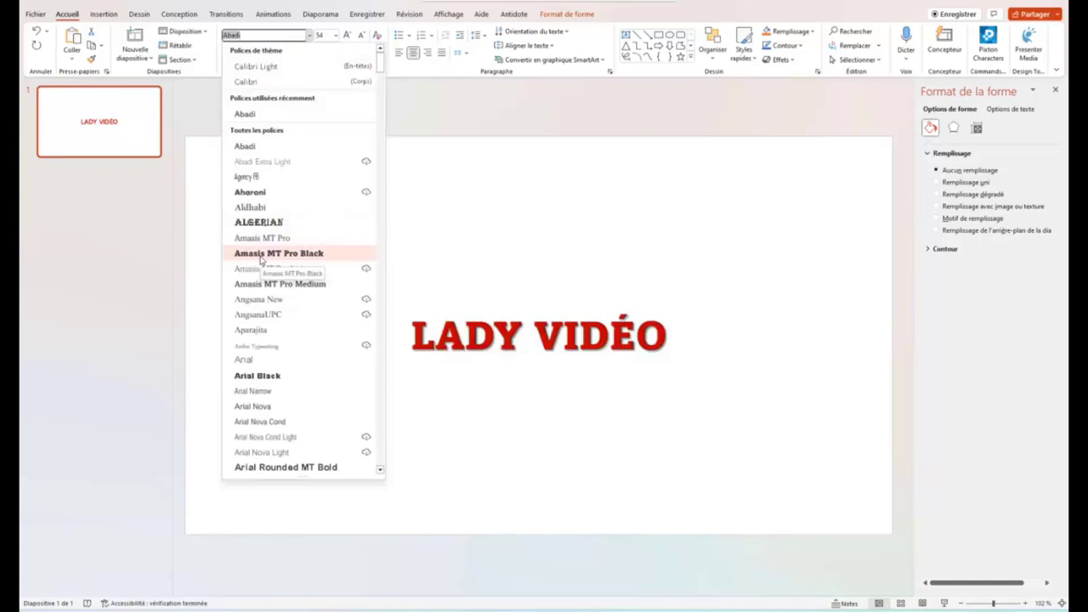
click(260, 253)
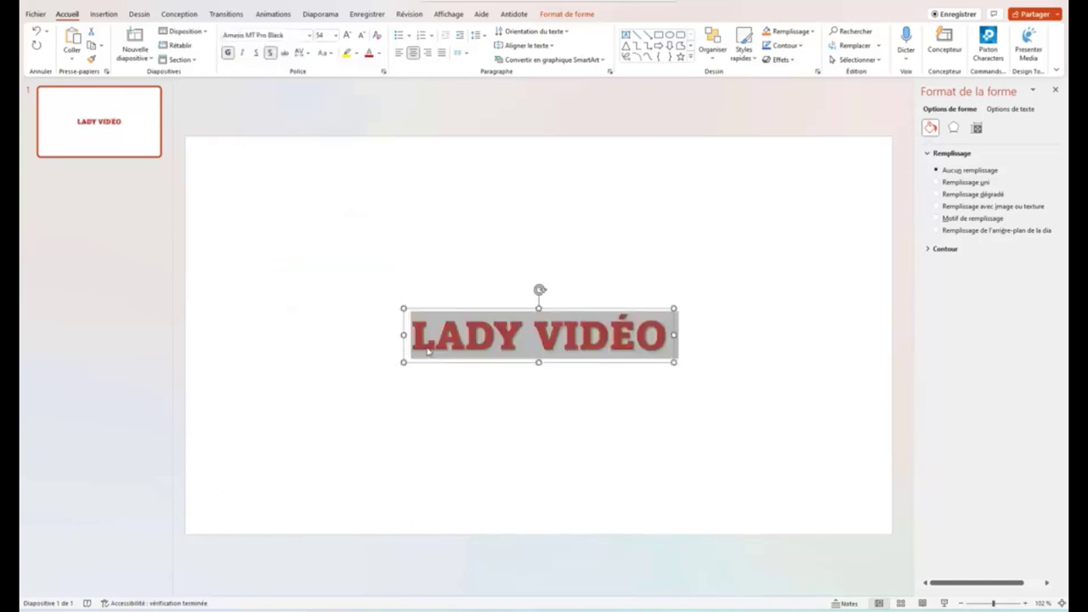
Move the title higher on the slide and review its Contour settings.
drag(521, 310, 520, 174)
click(506, 289)
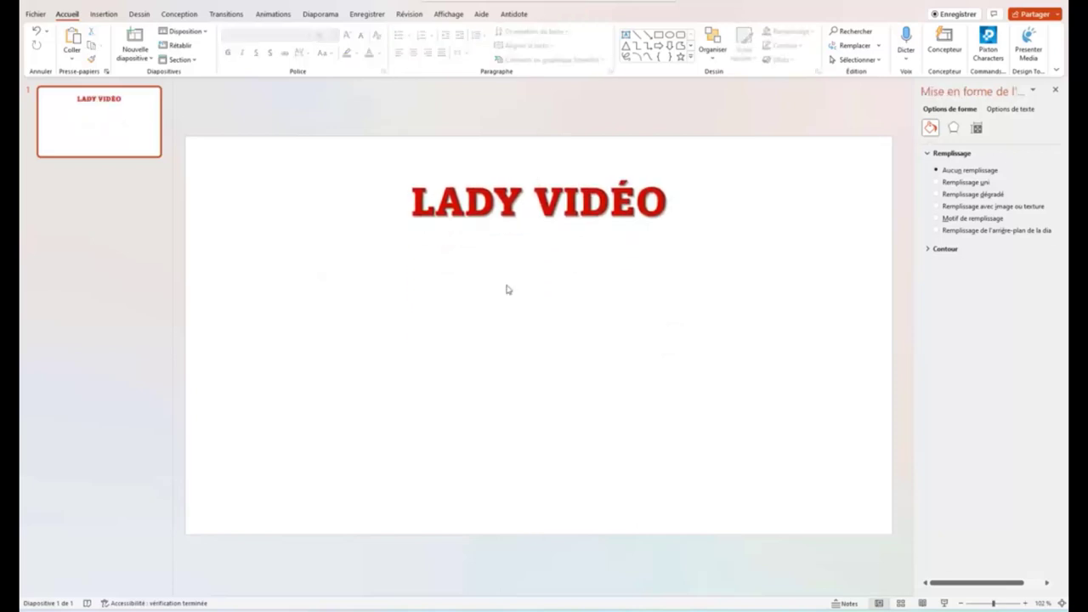
click(464, 204)
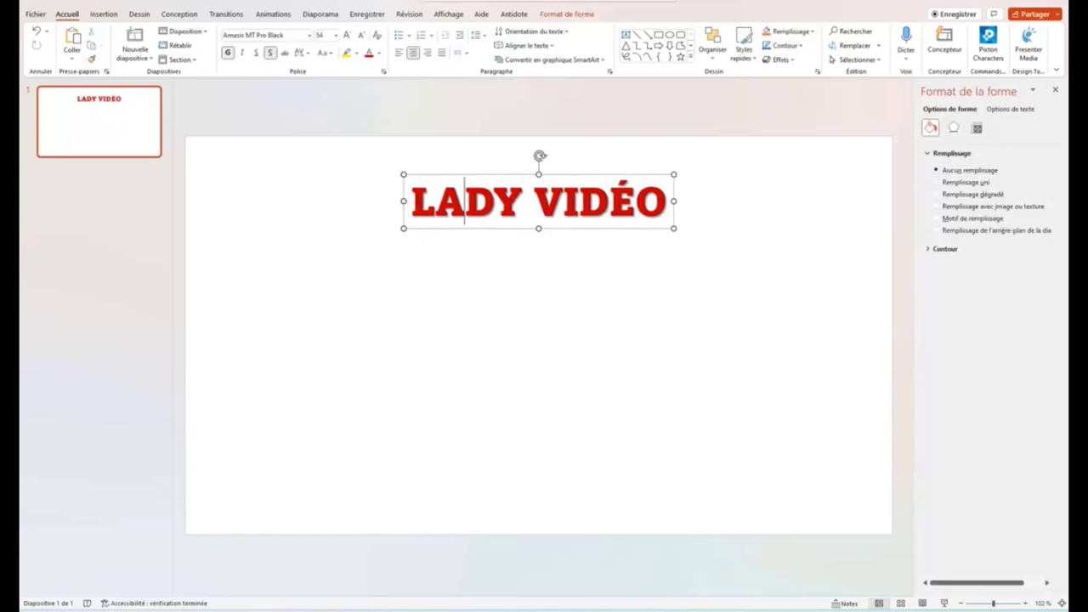
click(929, 249)
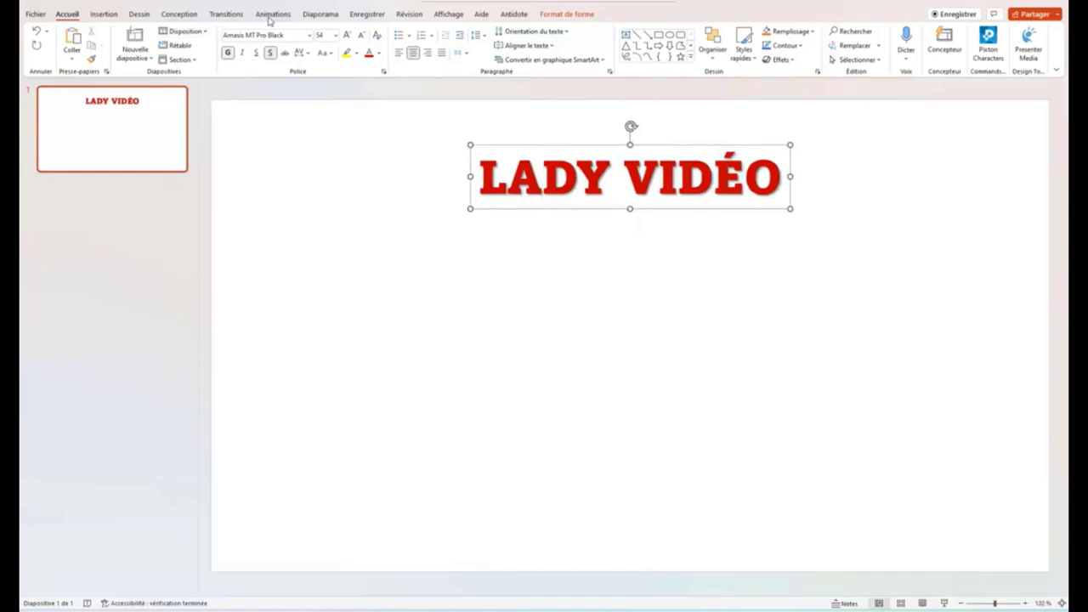
Give the title an Entrée brusque animation flying in from the right (À partir de la droite).
click(272, 15)
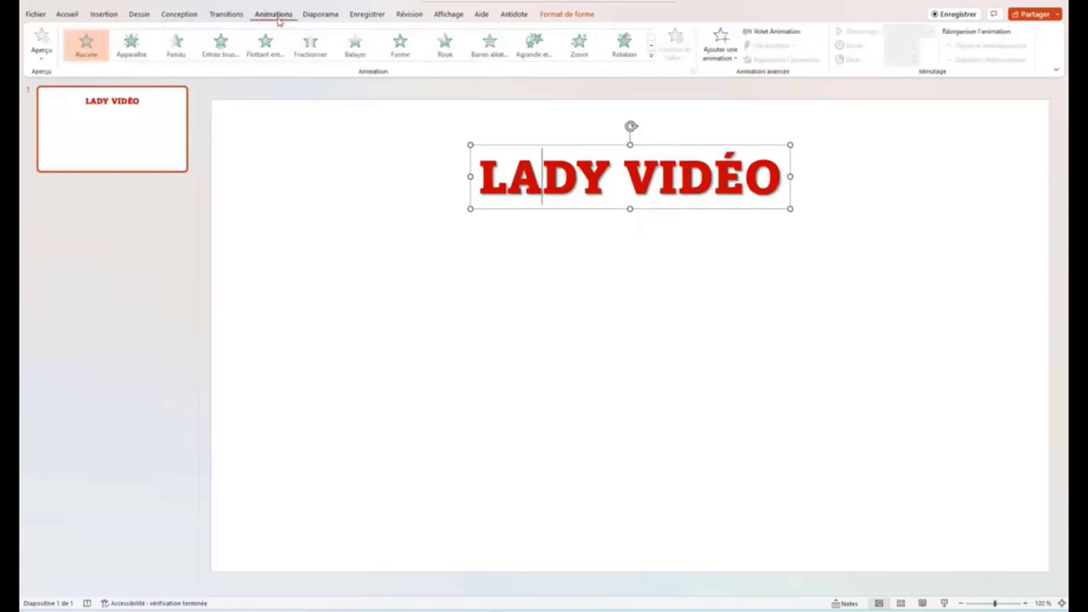
click(788, 34)
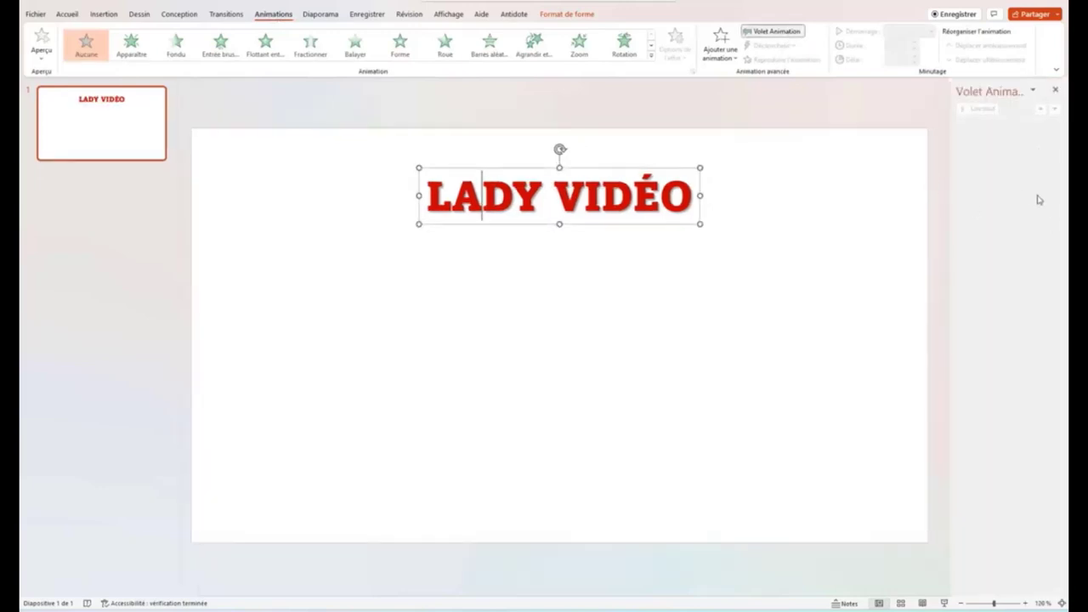
drag(451, 200, 421, 196)
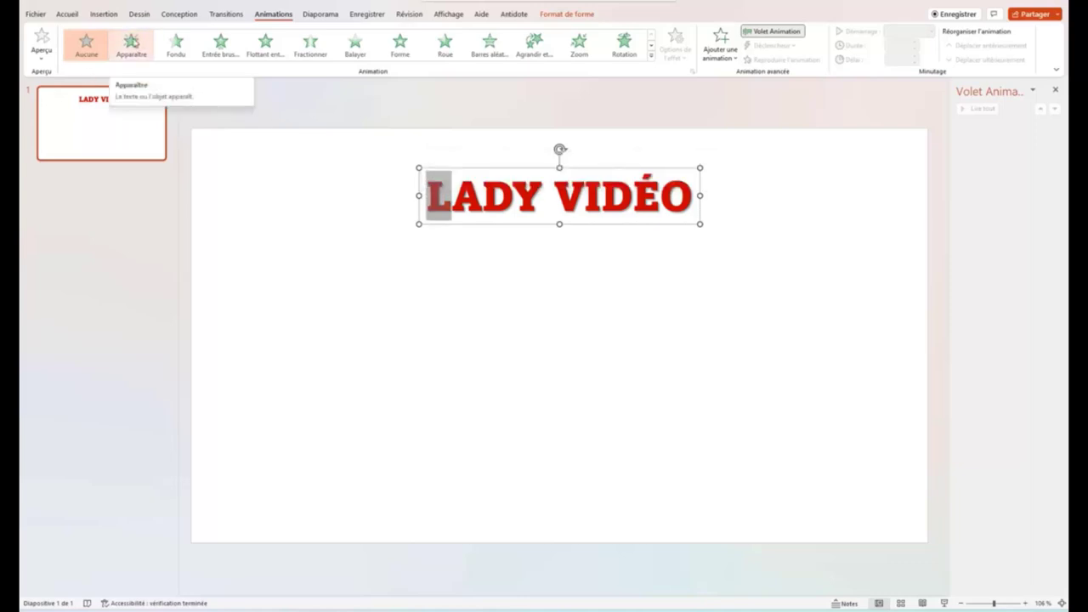
click(221, 47)
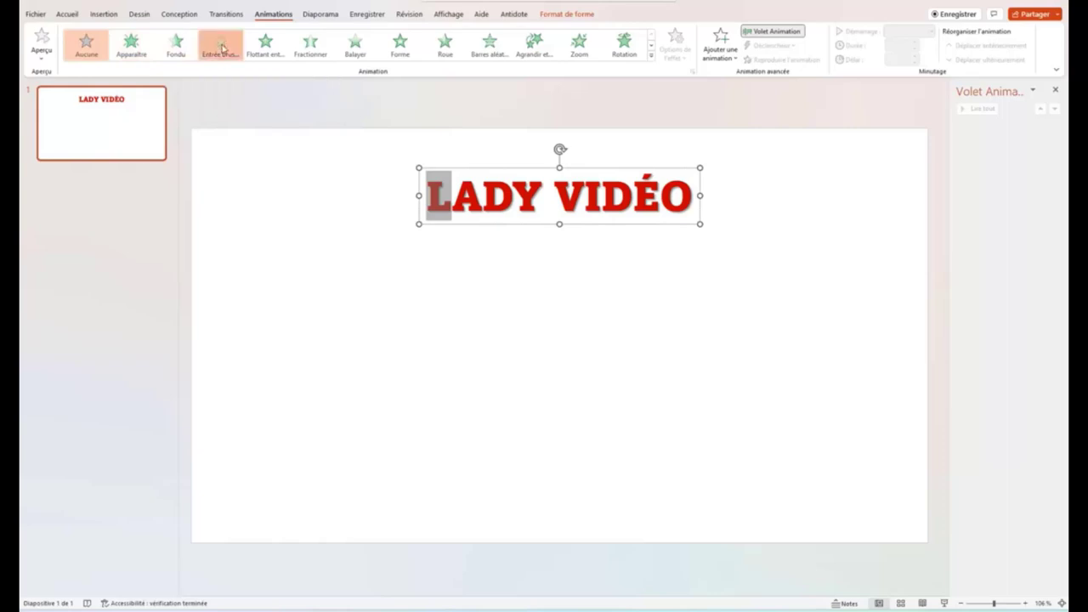
click(221, 47)
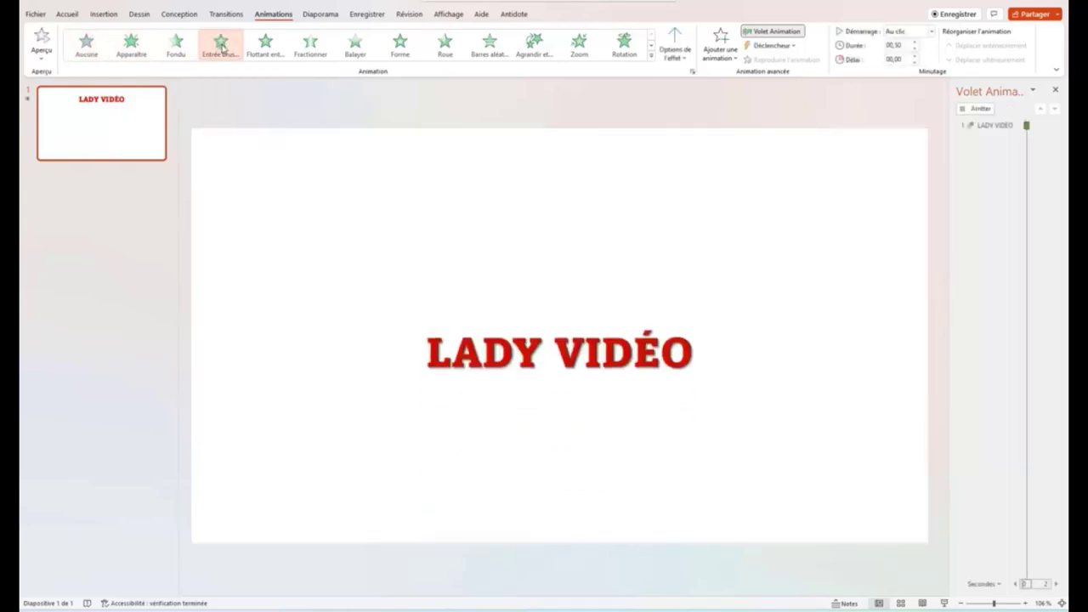
click(685, 62)
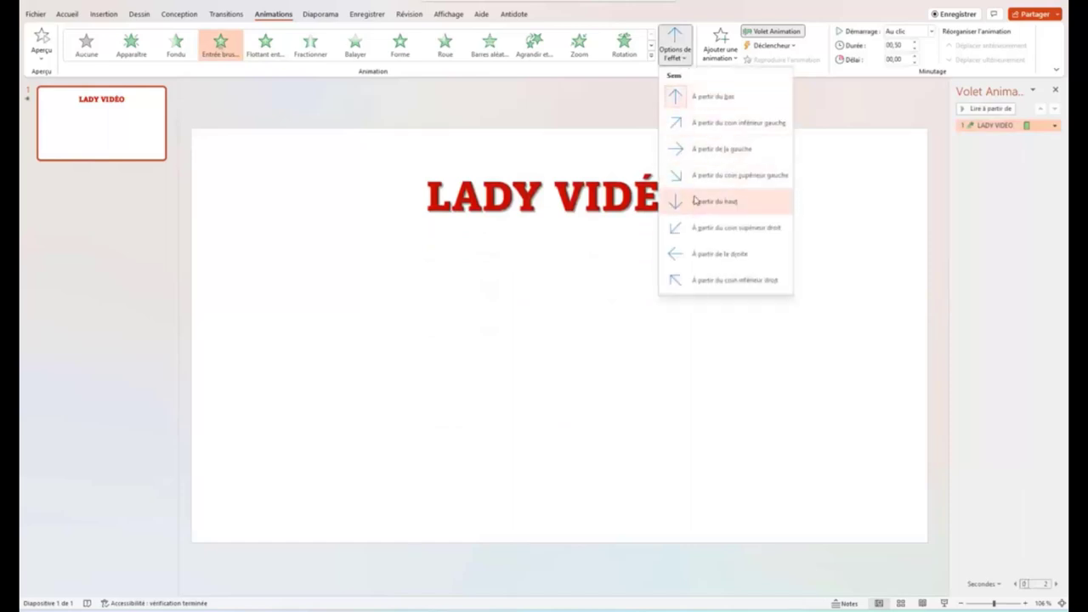
click(697, 253)
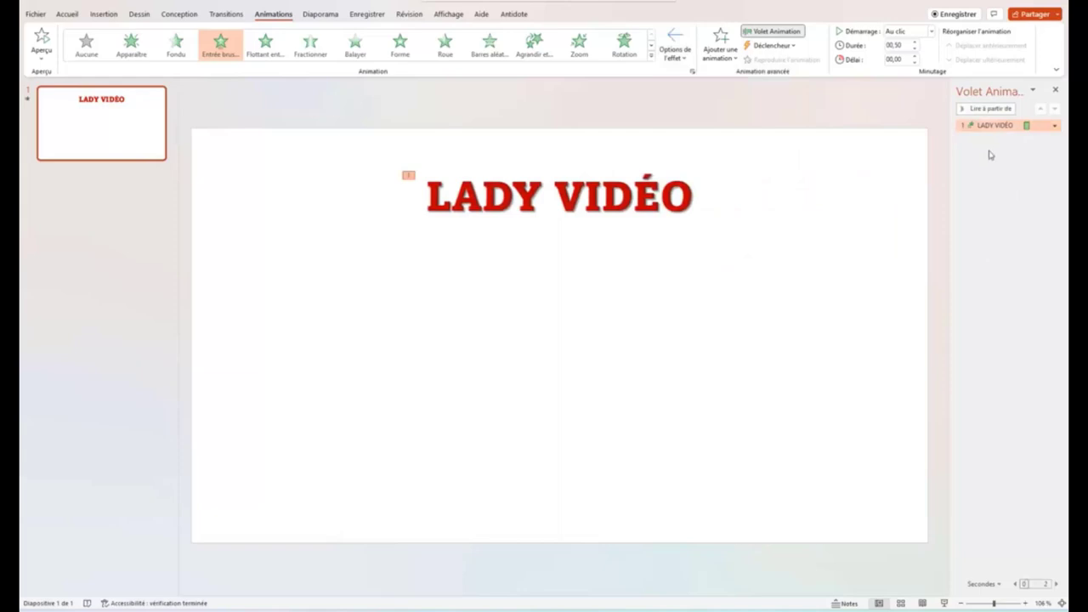
key(alt+n)
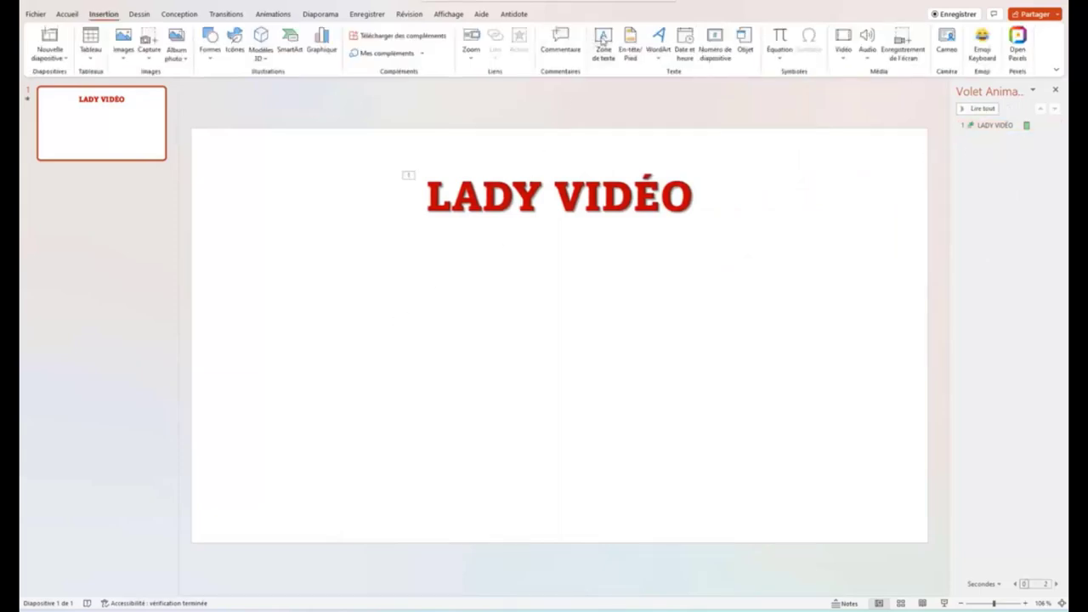
Add a text box below the title reading 'LADY VIDÉO', capitalising the word Vidéo.
click(603, 43)
drag(413, 278, 739, 377)
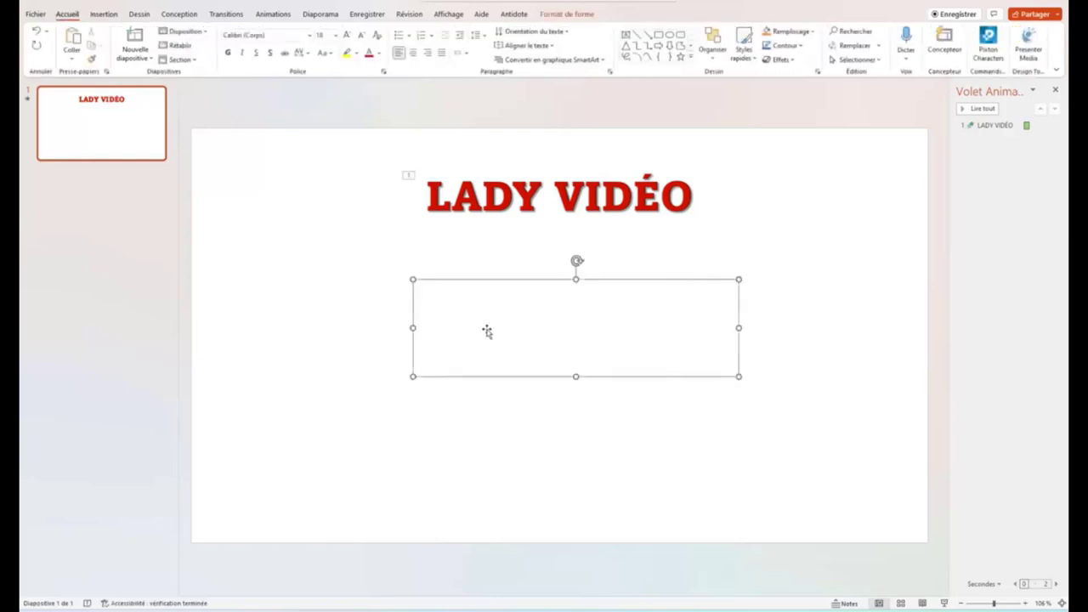
text(L)
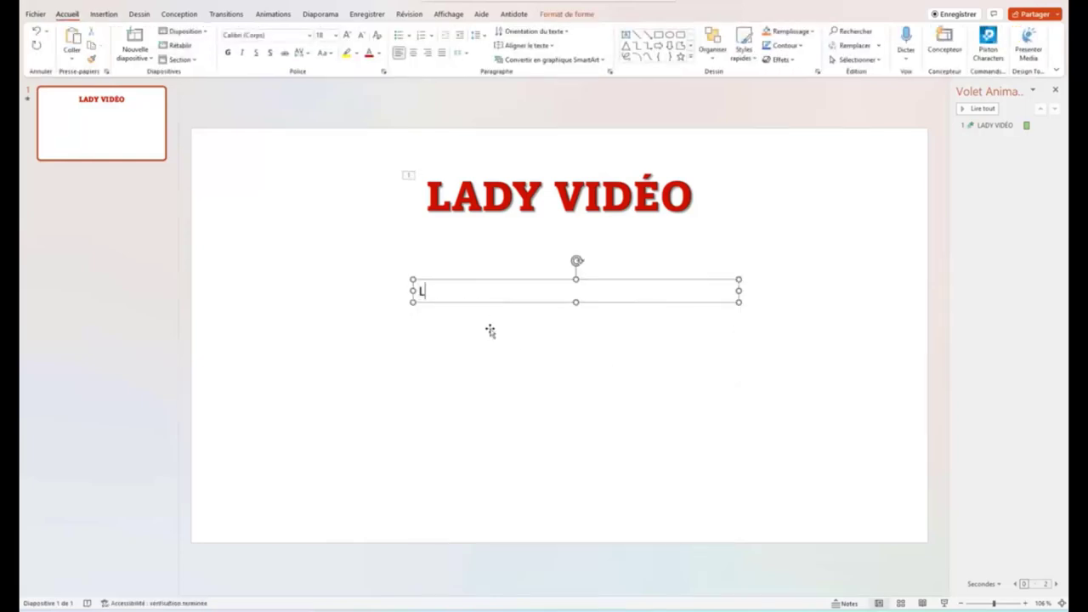
text(ADY)
text( VIdéo)
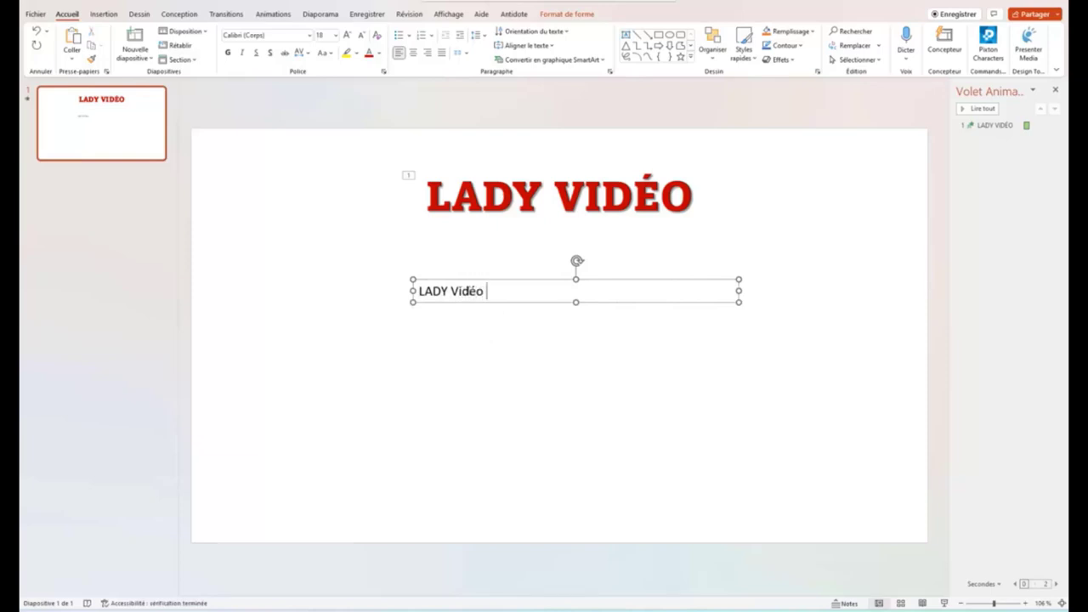
double_click(467, 291)
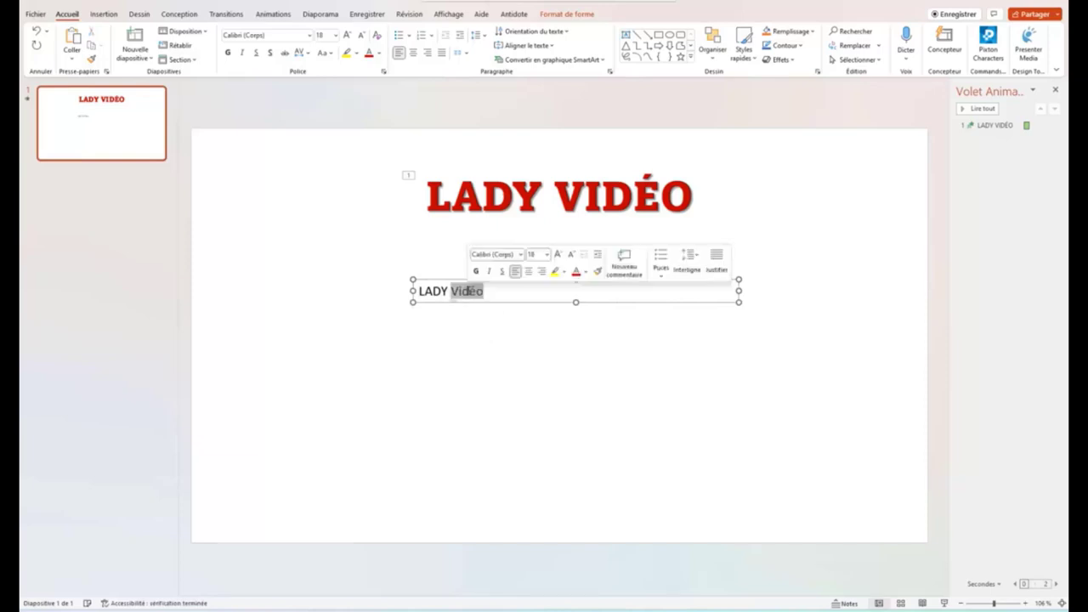
click(324, 52)
click(356, 98)
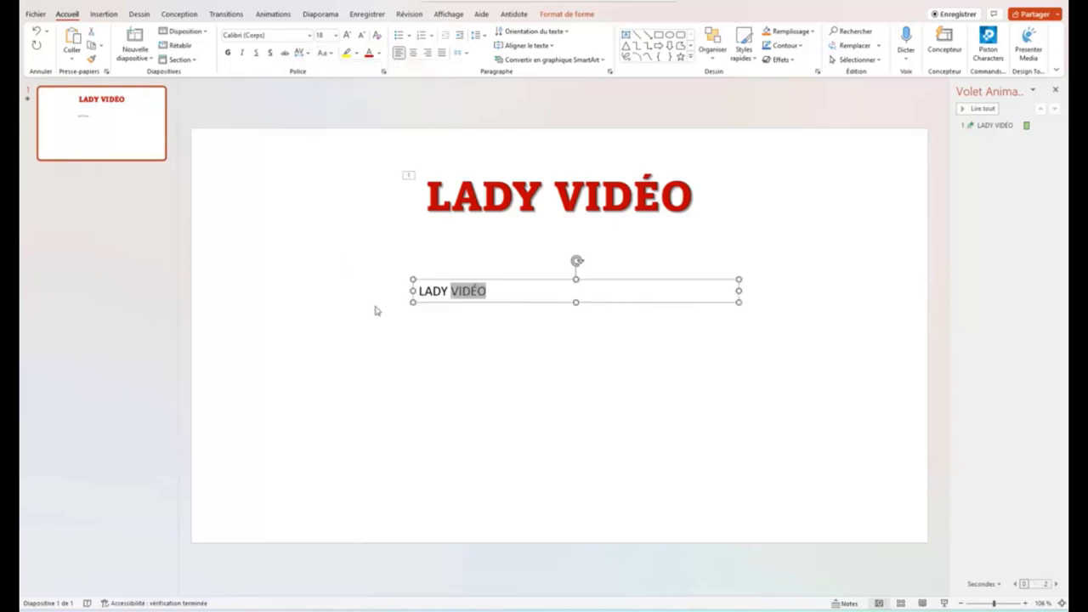
Format the new LADY VIDÉO line in red Amasis MT Pro Black.
click(420, 290)
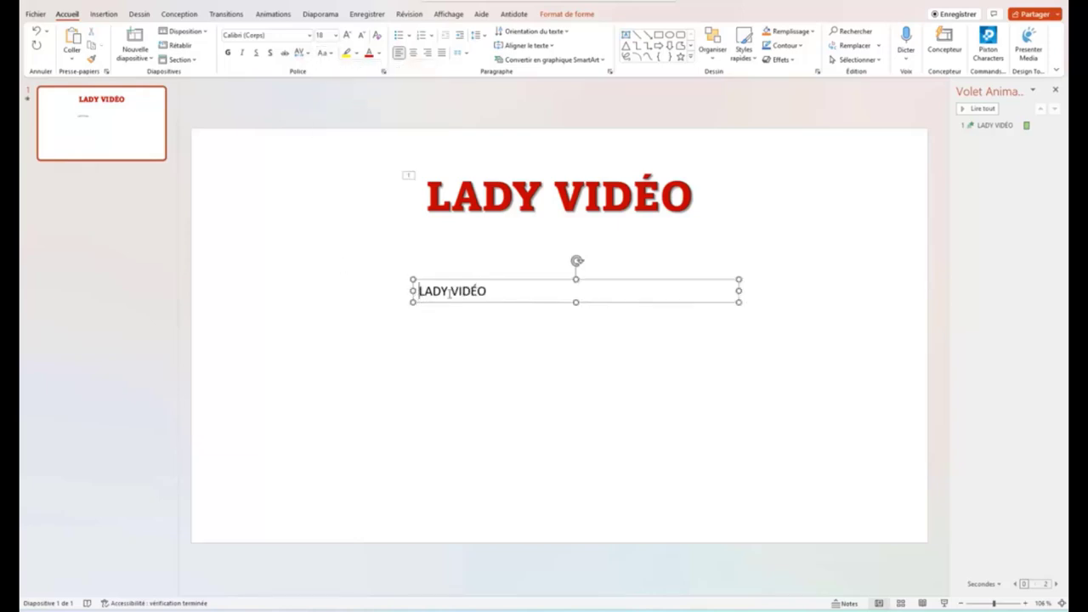
triple_click(450, 291)
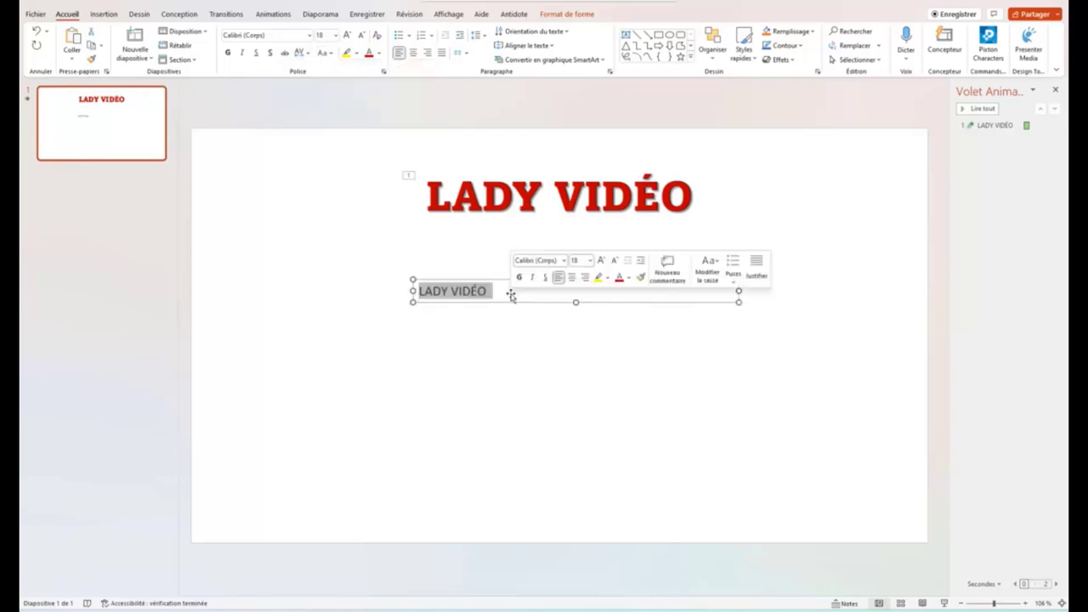
click(310, 35)
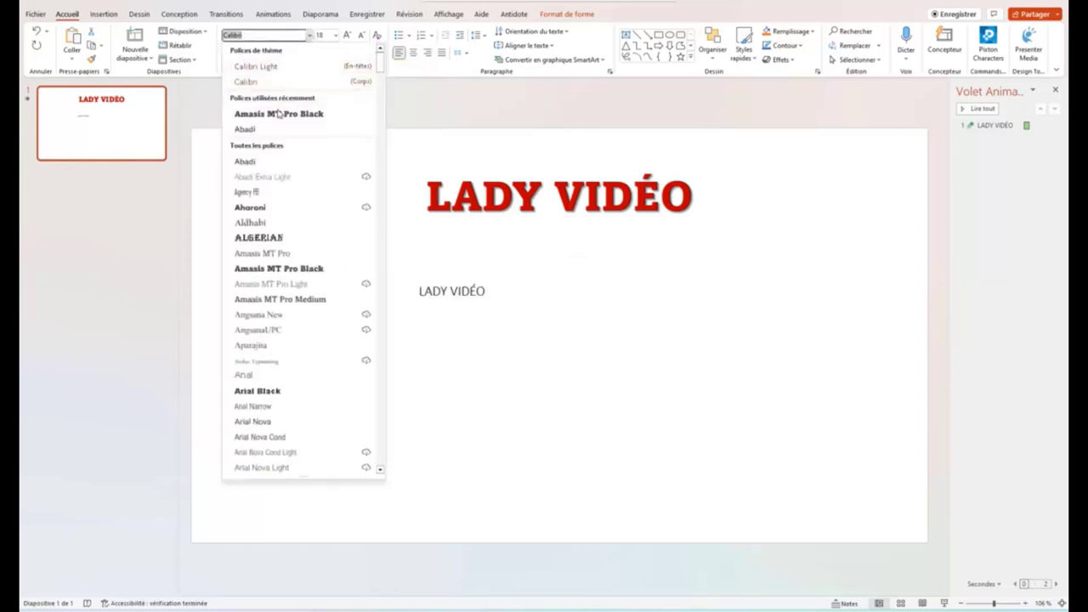
click(278, 114)
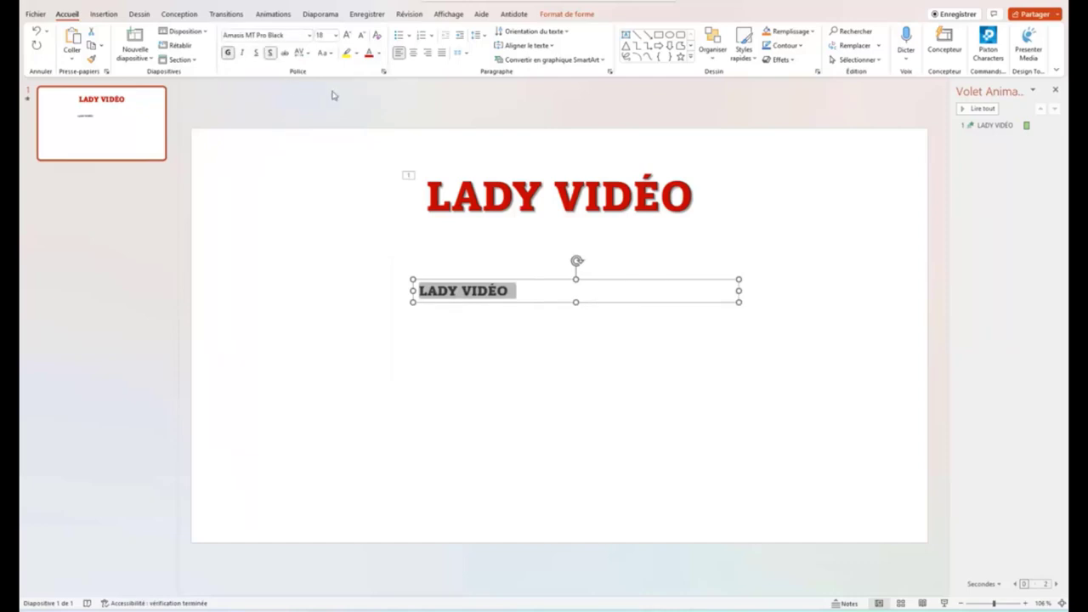
click(369, 53)
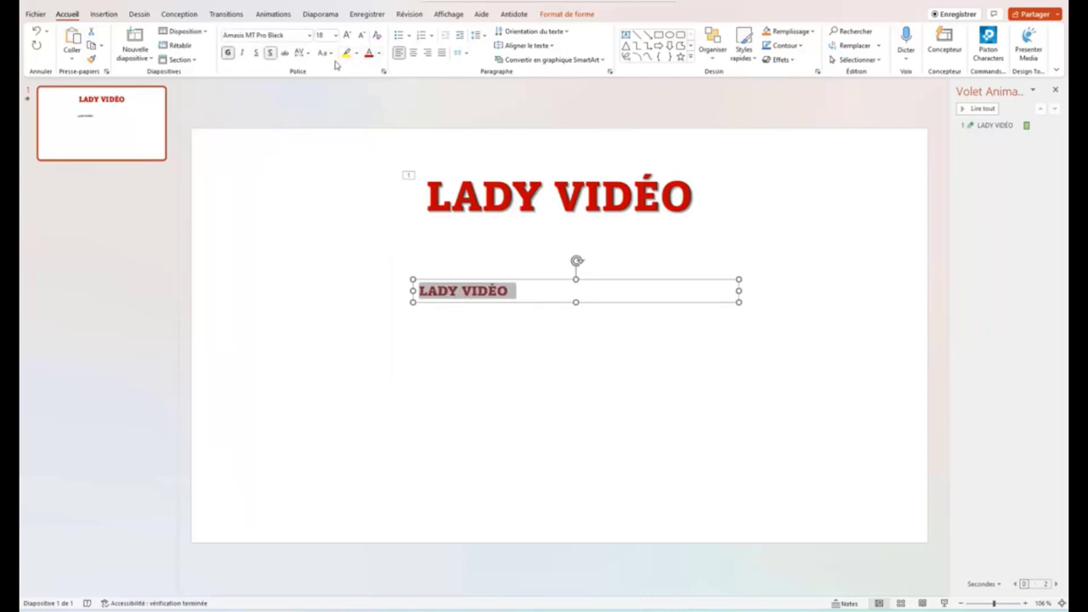
click(336, 35)
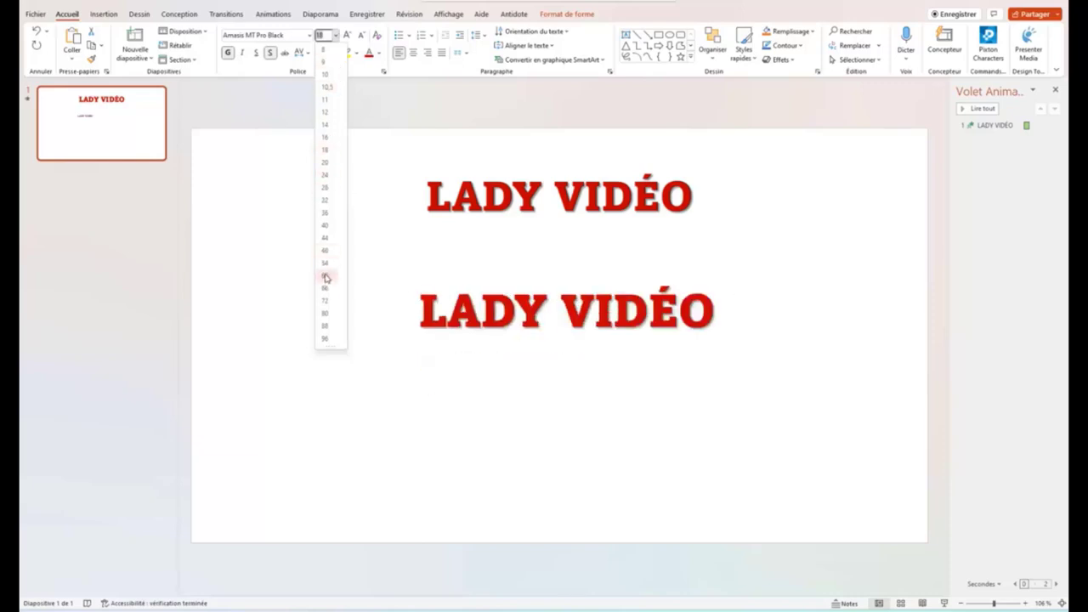
Set the lower LADY VIDÉO text to size 60 and centre it under the title.
click(325, 276)
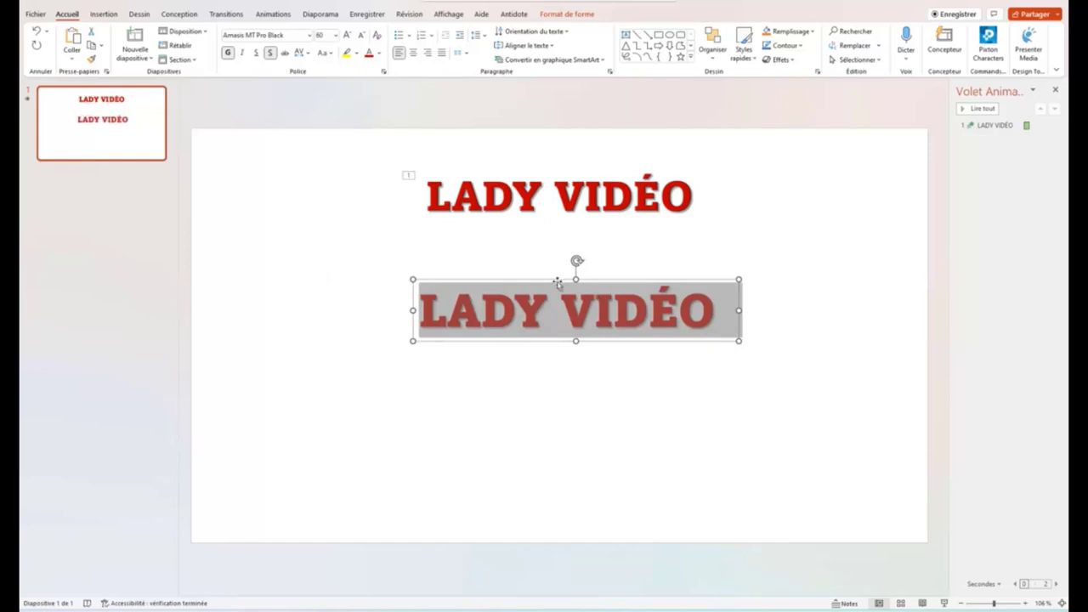
drag(557, 281, 541, 281)
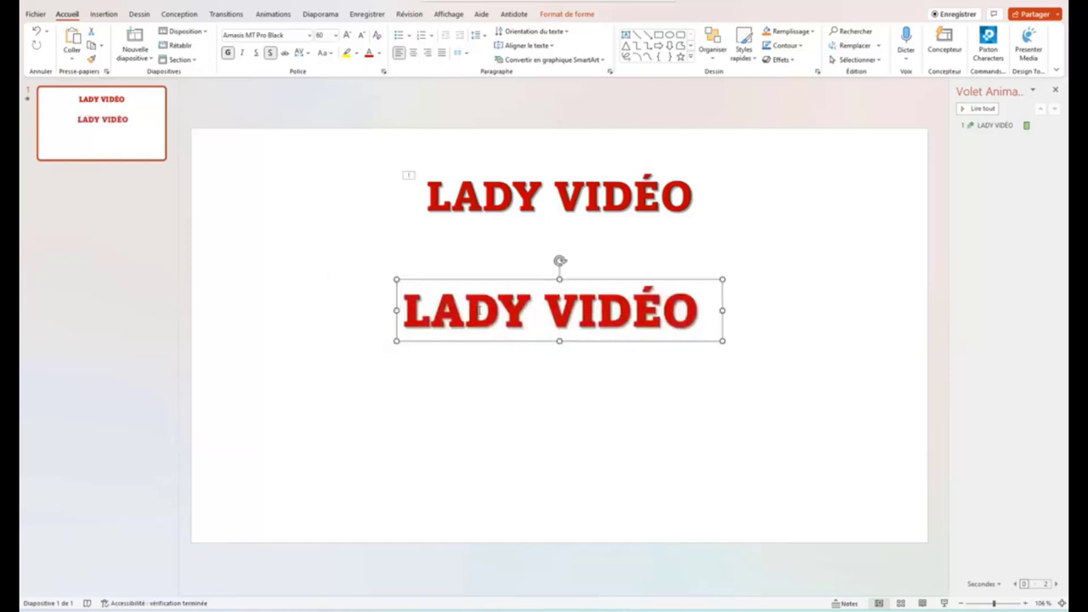
drag(402, 310, 699, 311)
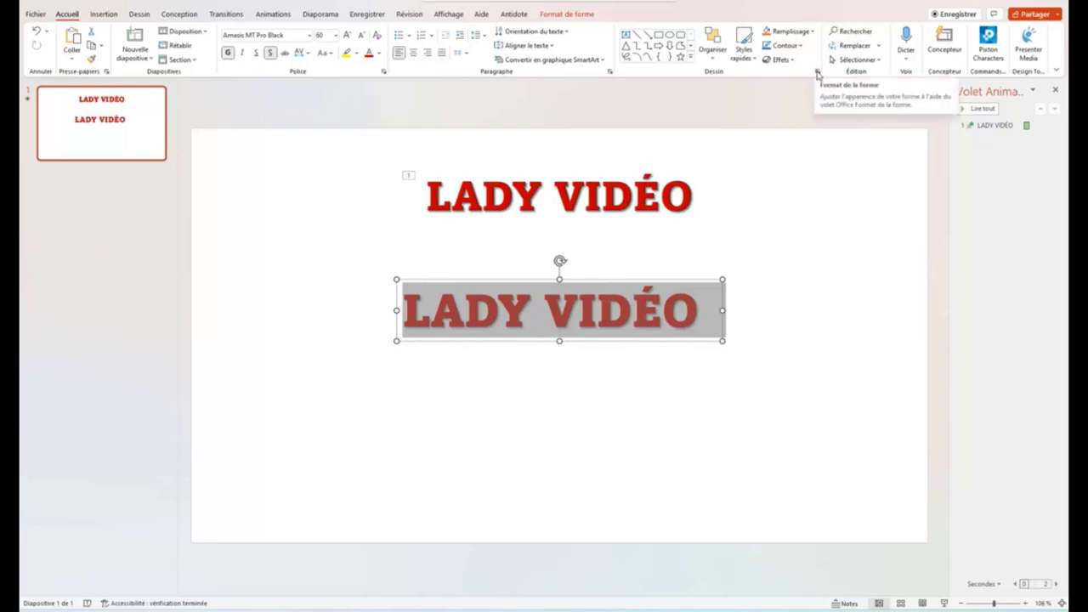
Give the lower LADY VIDÉO text a top bevel 8 pt wide and 6.5 pt high.
click(818, 74)
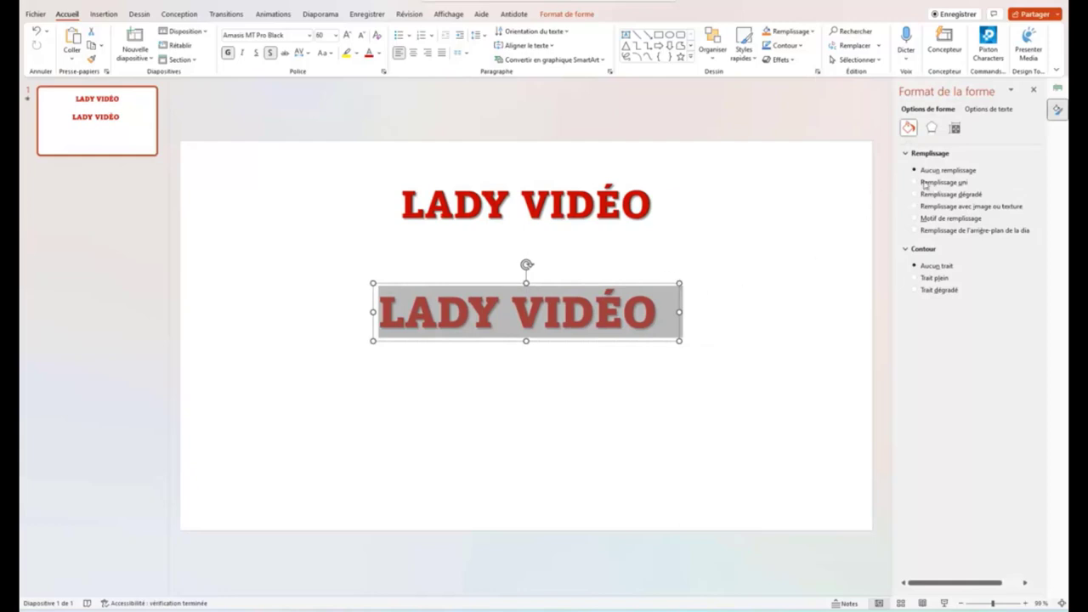
click(932, 127)
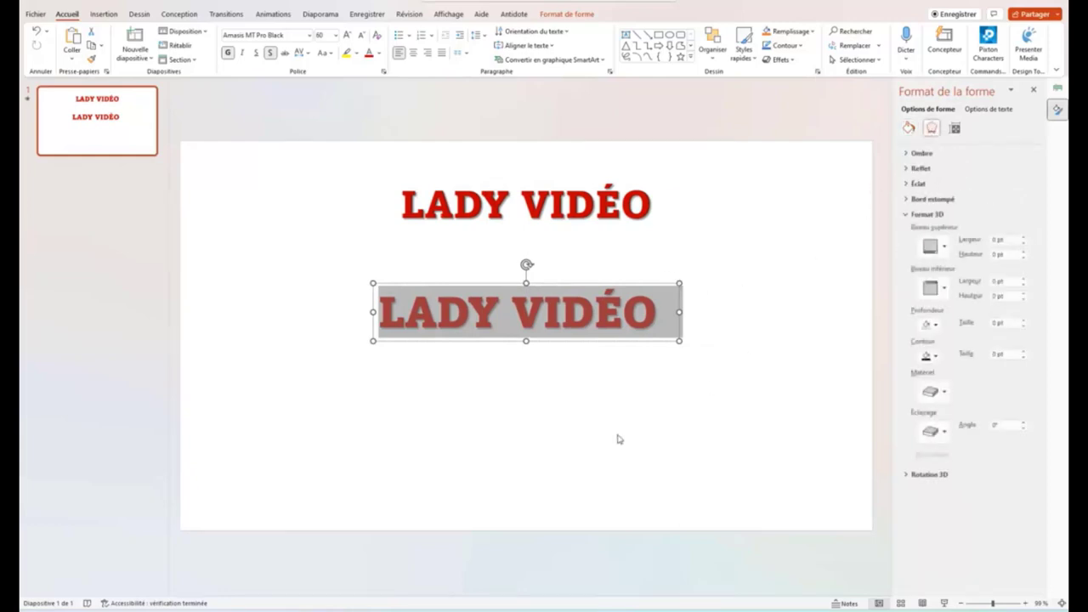
click(437, 328)
click(402, 317)
key(shift+Left)
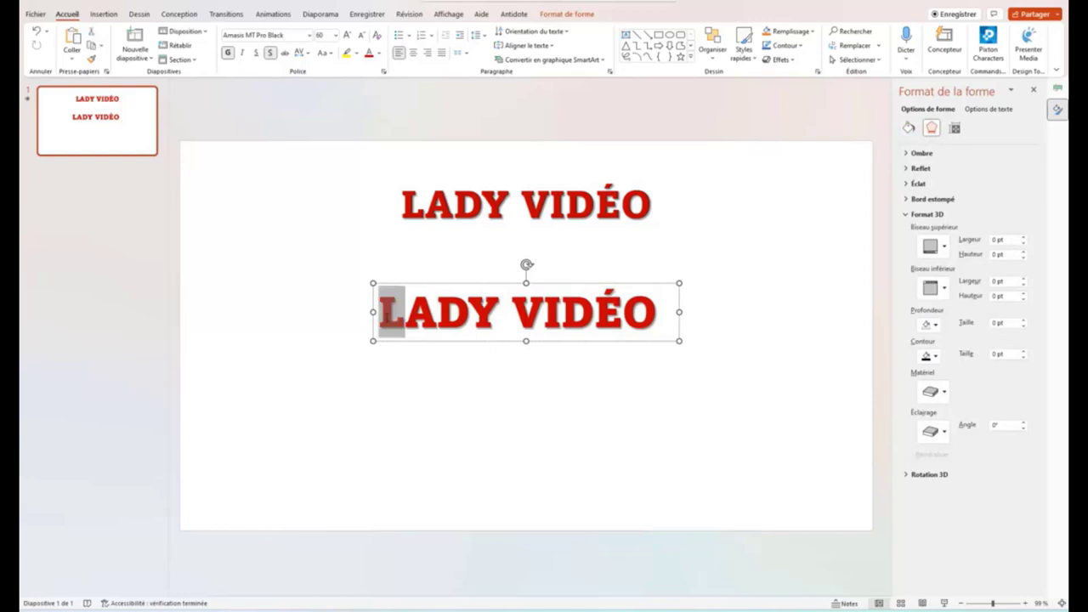
click(945, 248)
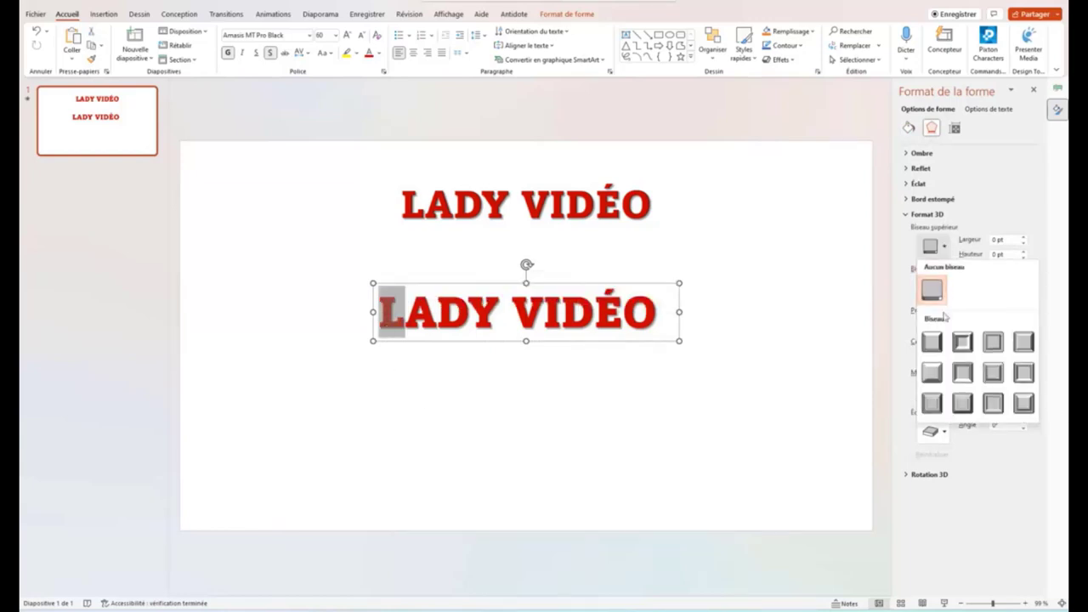
key(Escape)
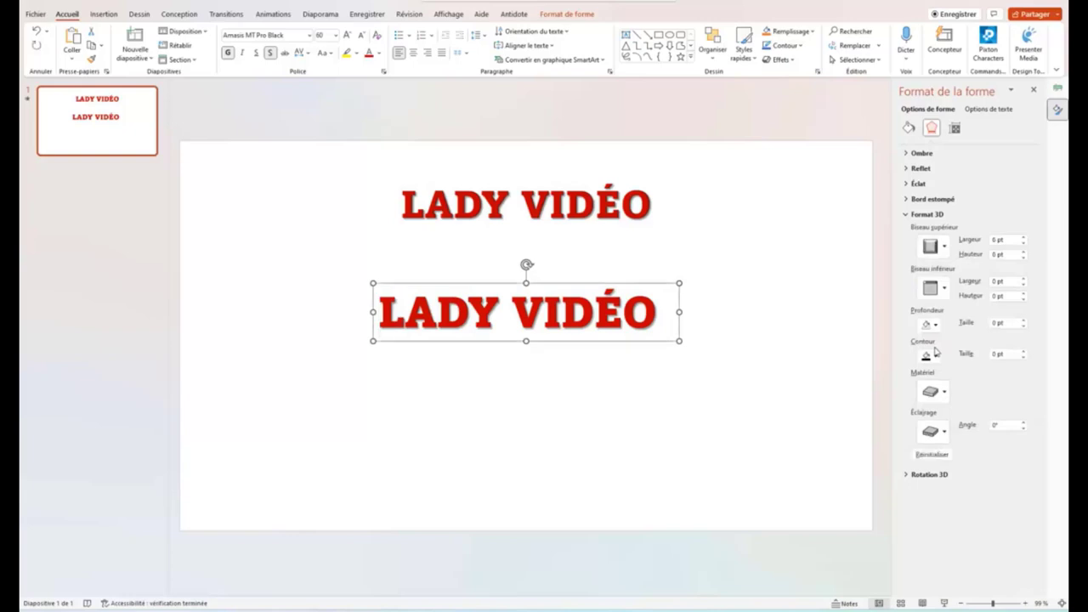
click(1024, 240)
click(1024, 238)
click(1024, 252)
Select the first letter L of the lower LADY VIDÉO text.
click(651, 451)
click(405, 311)
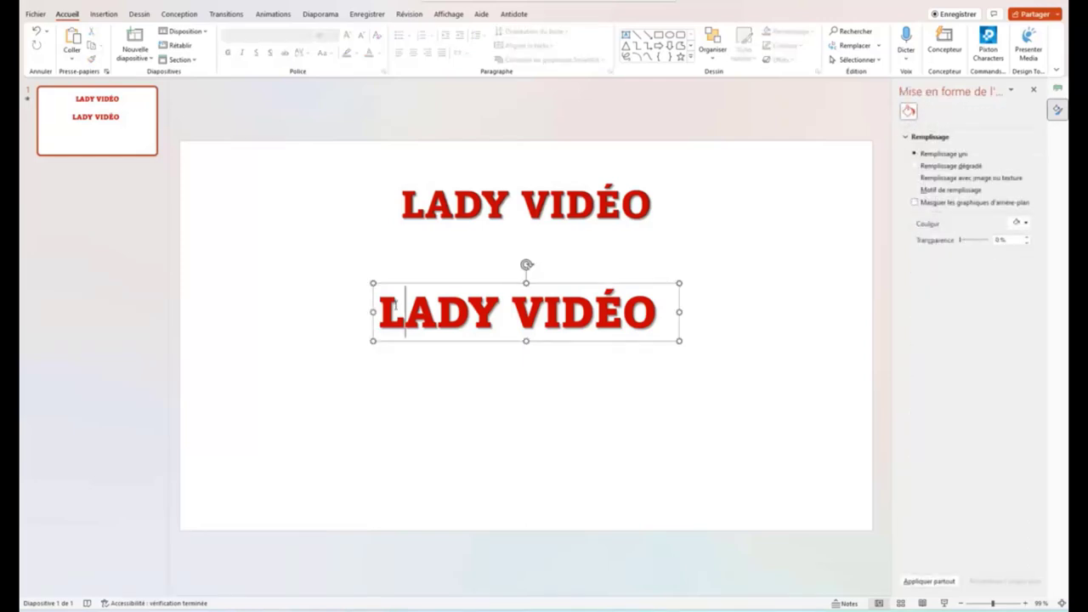
drag(399, 310, 382, 311)
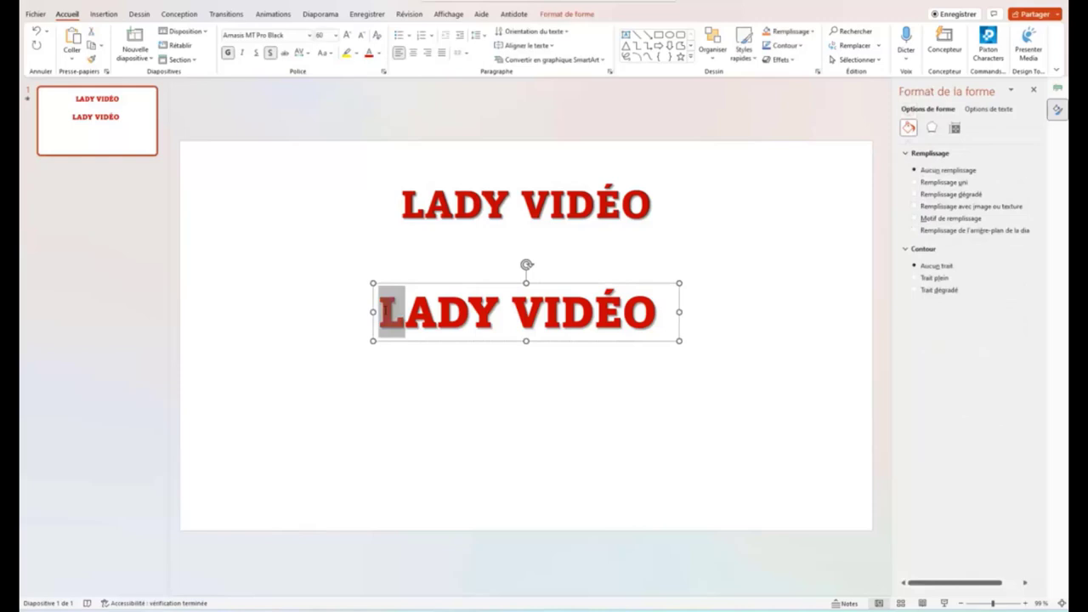
click(600, 403)
click(465, 327)
drag(405, 313, 379, 312)
click(388, 373)
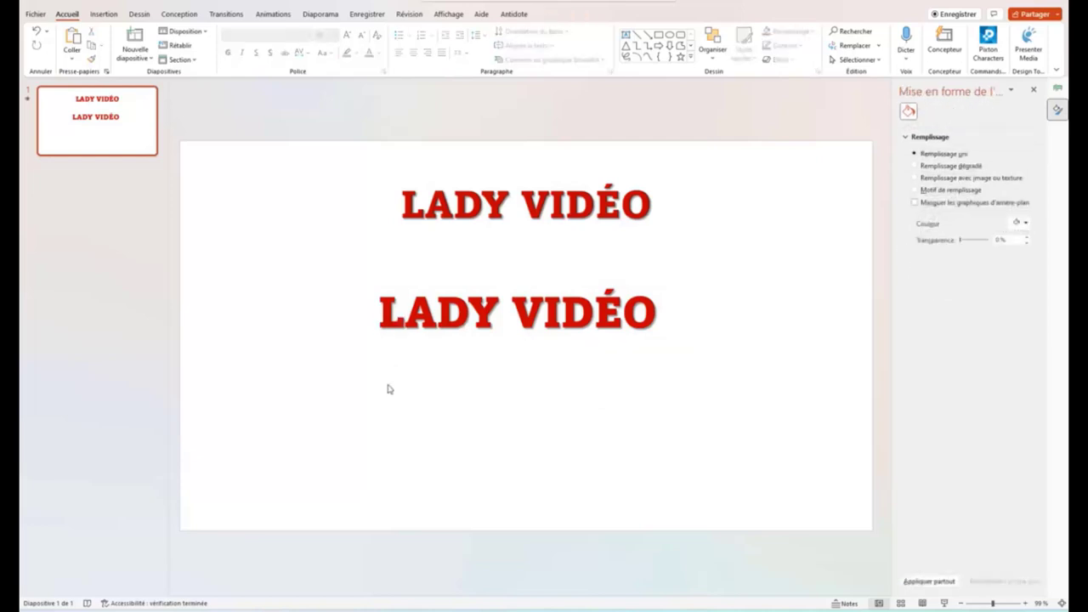
Paste the copied L onto the slide with an Entrée brusque fly-in from the right.
right_click(387, 384)
click(415, 430)
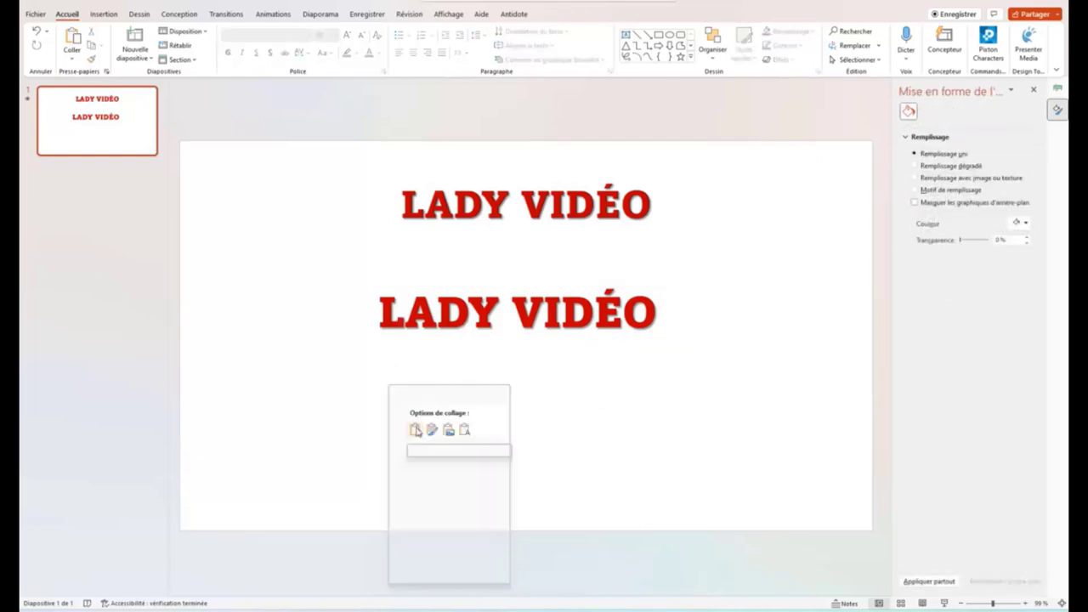
click(274, 15)
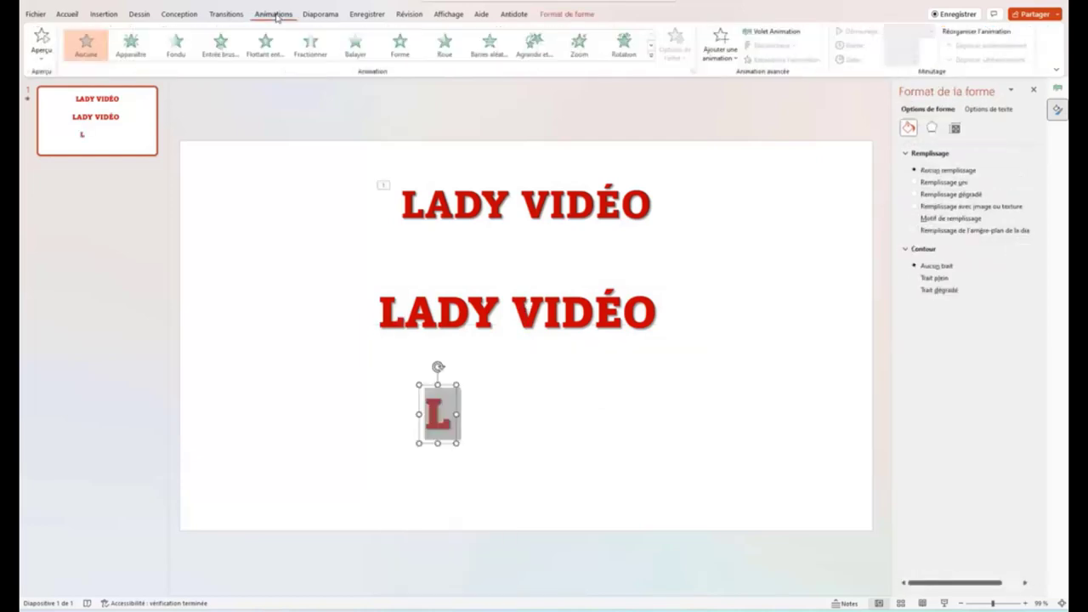
click(219, 46)
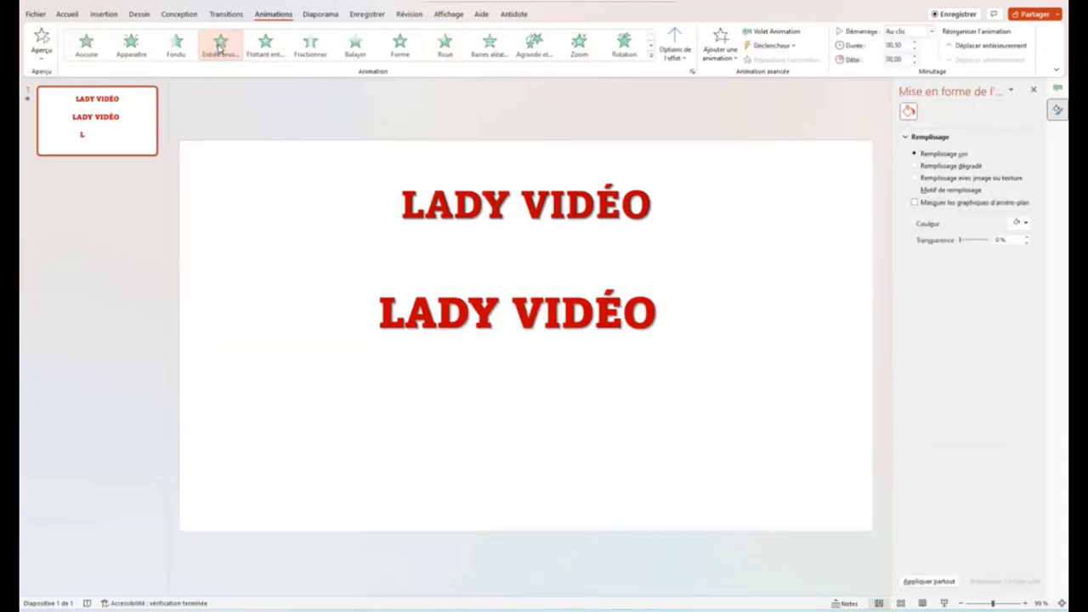
click(684, 58)
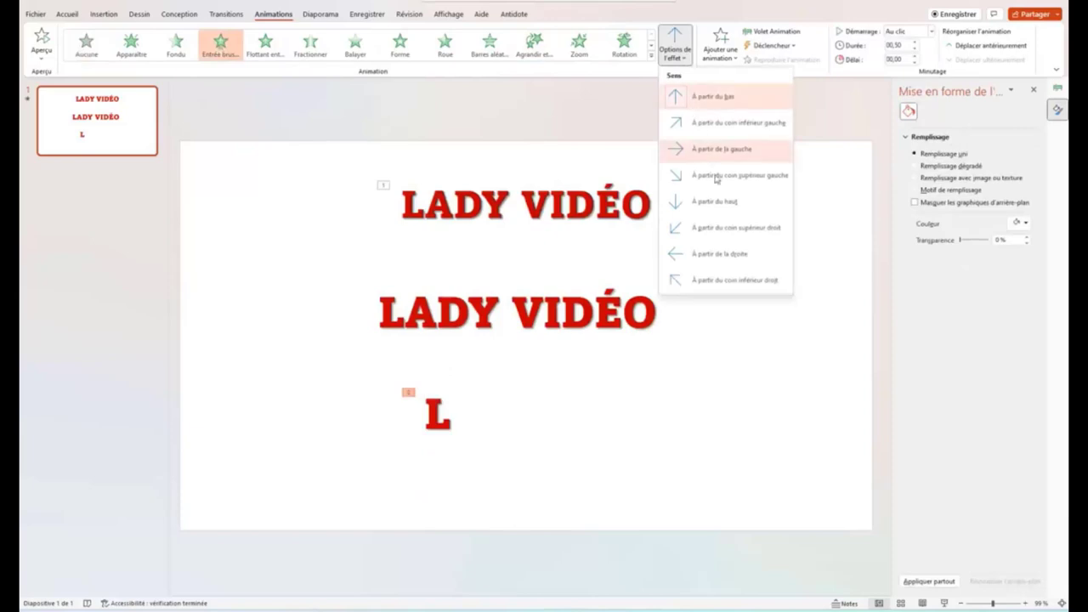
click(735, 255)
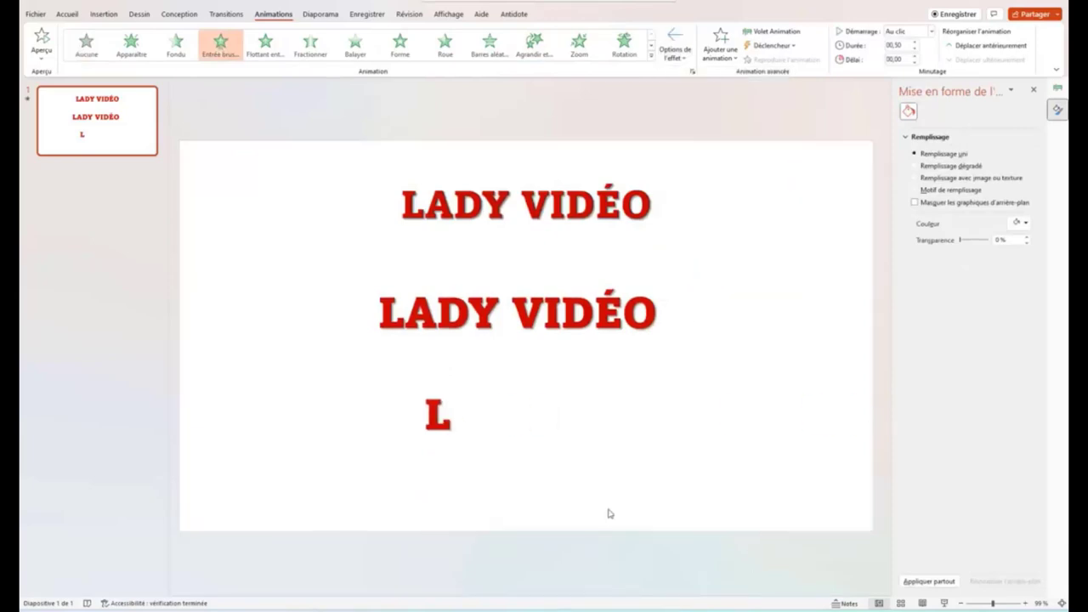
click(1033, 89)
click(772, 31)
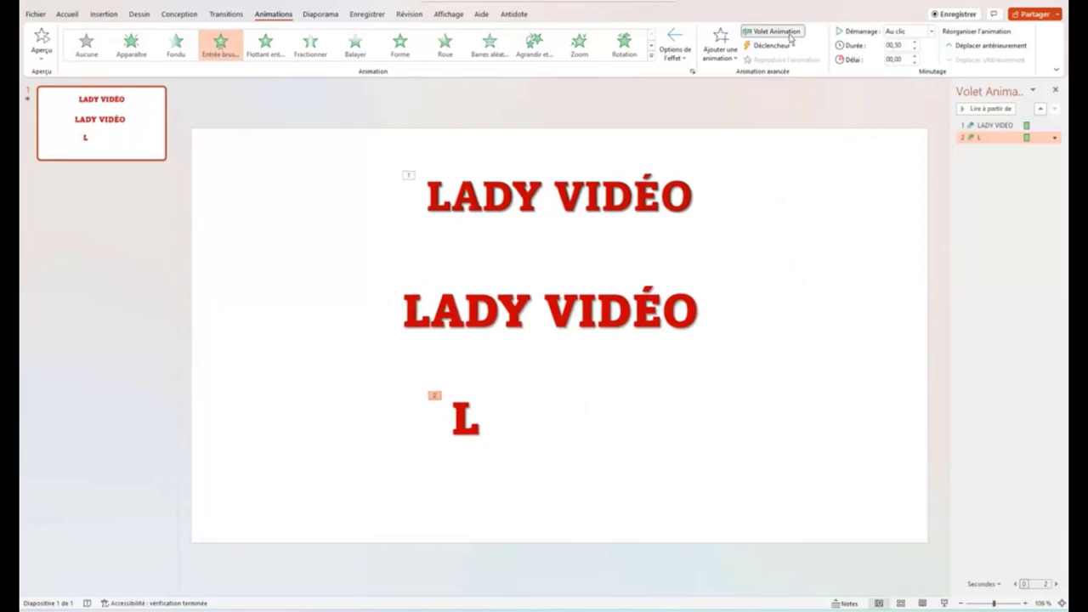
Move the L letter box further left and select its letter.
click(492, 422)
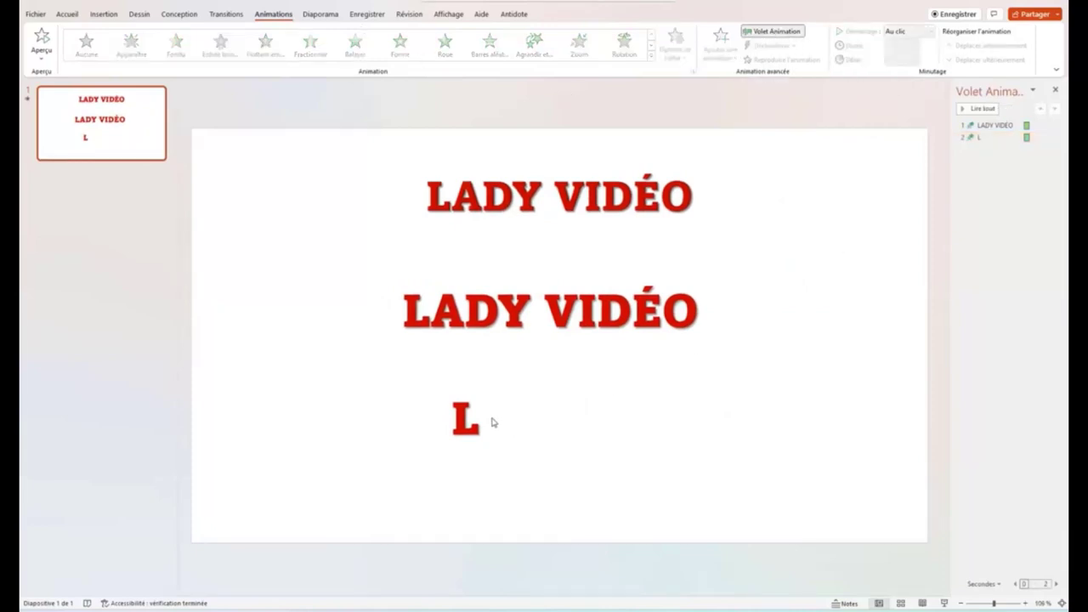
click(466, 415)
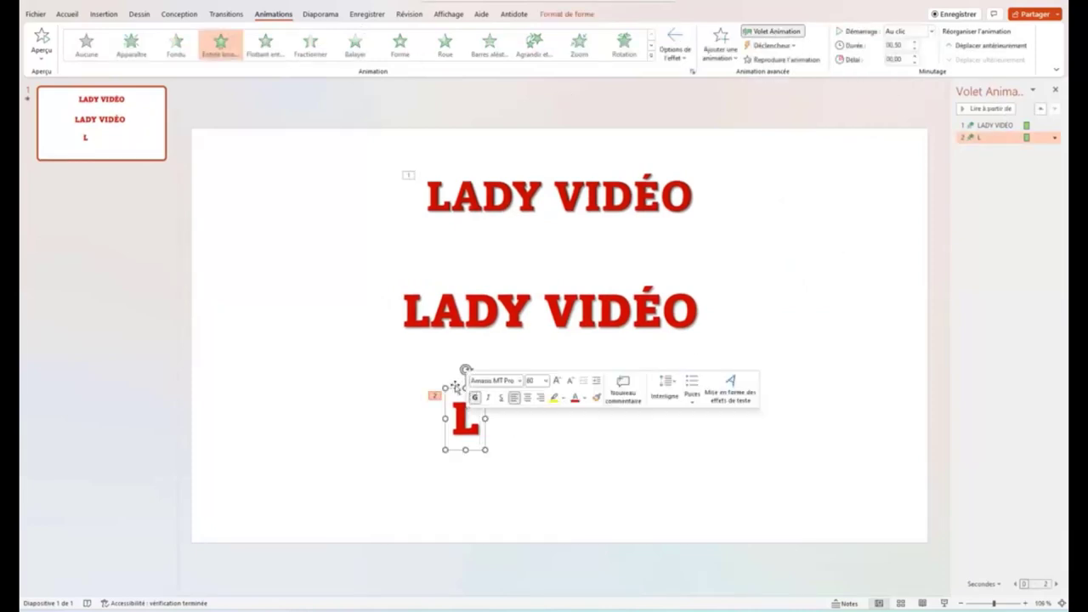
drag(458, 388, 361, 388)
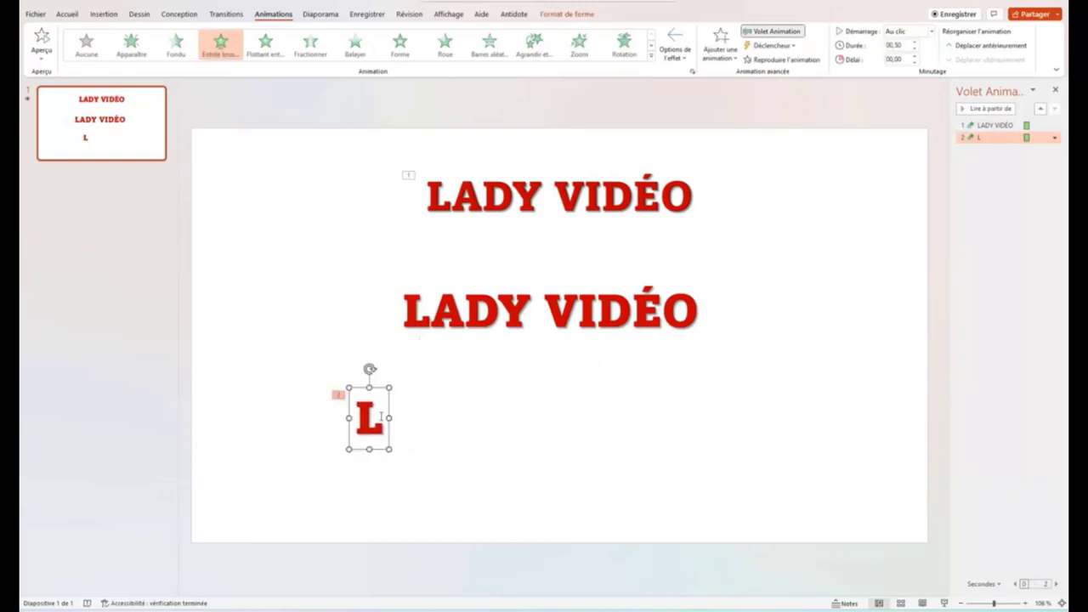
click(375, 410)
click(355, 416)
drag(355, 417, 437, 409)
Right-drag the L to its right and use Copier ici to duplicate it.
right_click(357, 389)
click(360, 389)
right_click(361, 388)
click(468, 488)
click(469, 488)
click(367, 393)
right_click(367, 394)
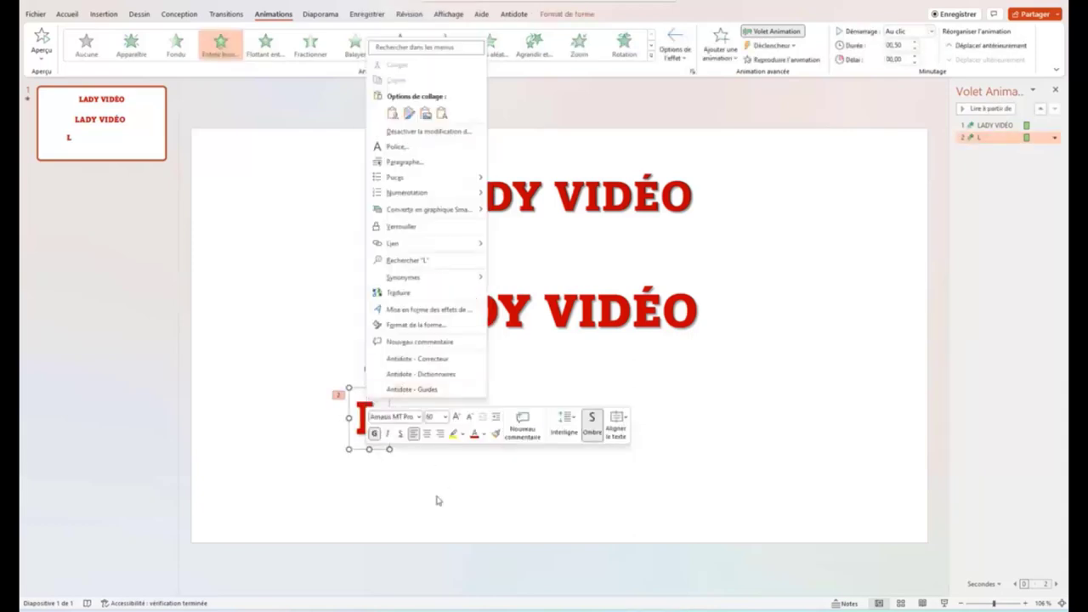
click(384, 394)
drag(378, 391, 425, 391)
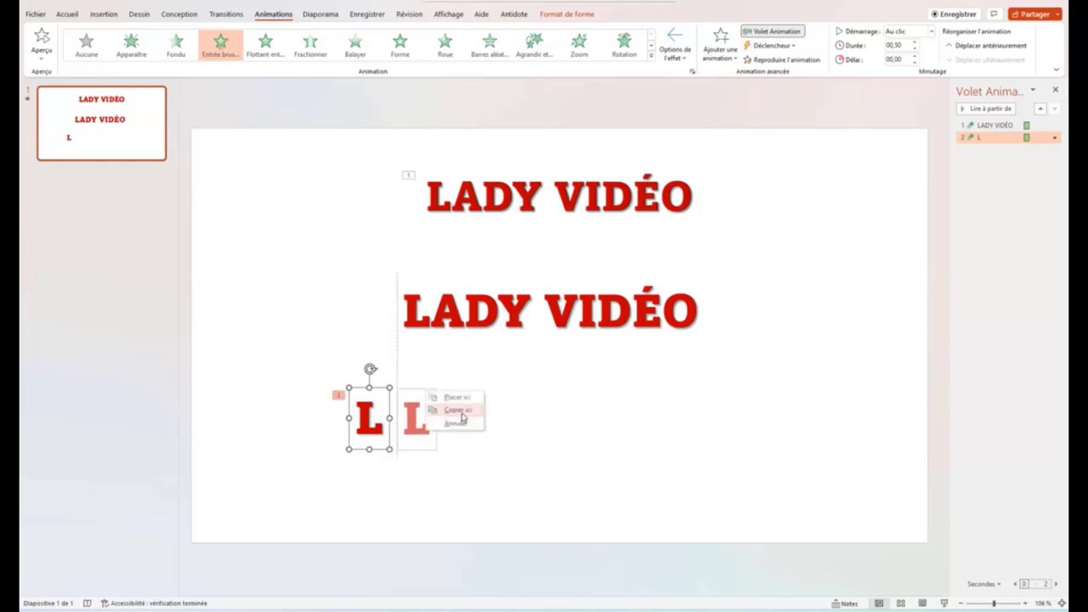
click(459, 410)
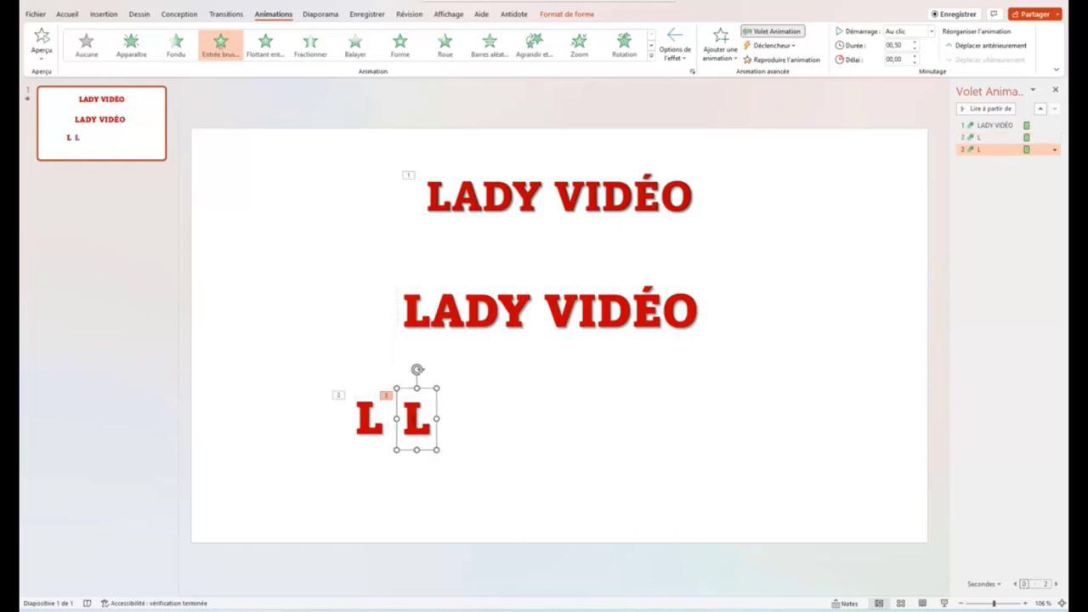
Retype the copied letter as A and move it beside the L to read LA.
double_click(424, 420)
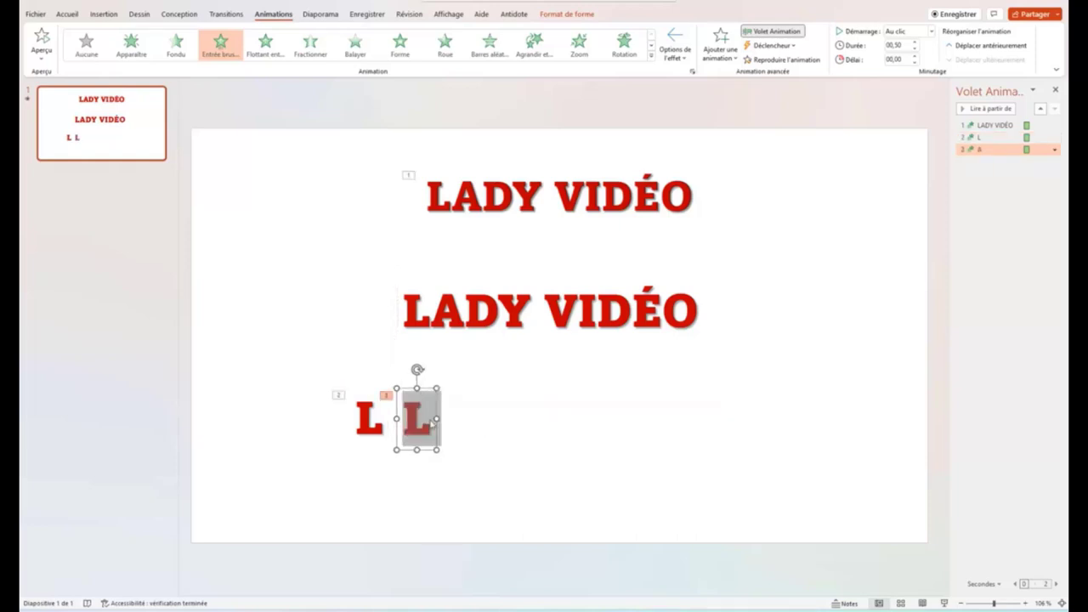
text(A)
drag(411, 388, 393, 388)
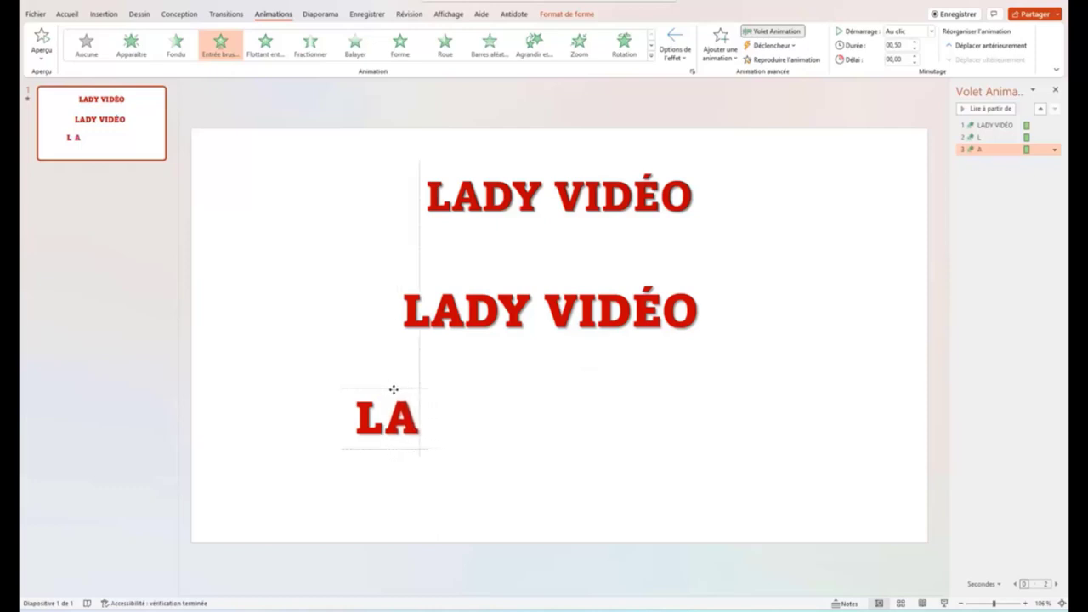
click(498, 455)
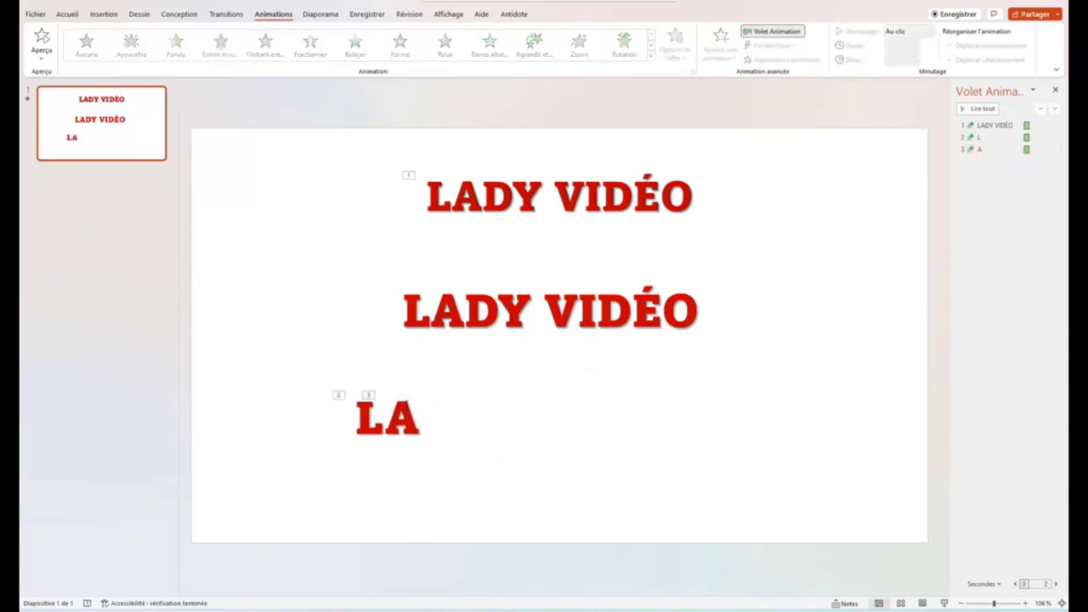
click(406, 403)
drag(407, 389, 449, 392)
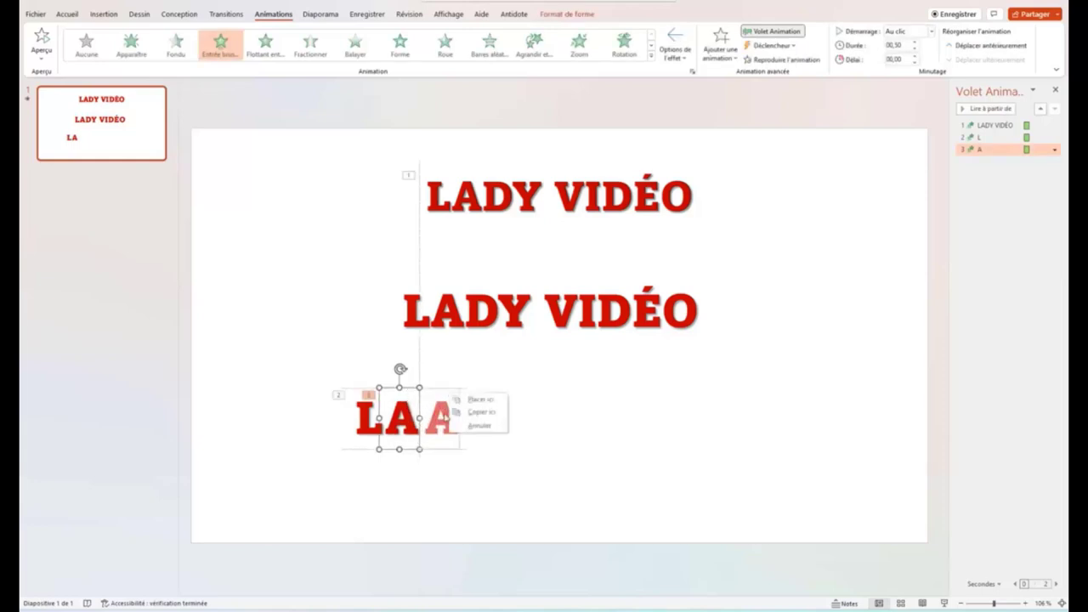
click(445, 419)
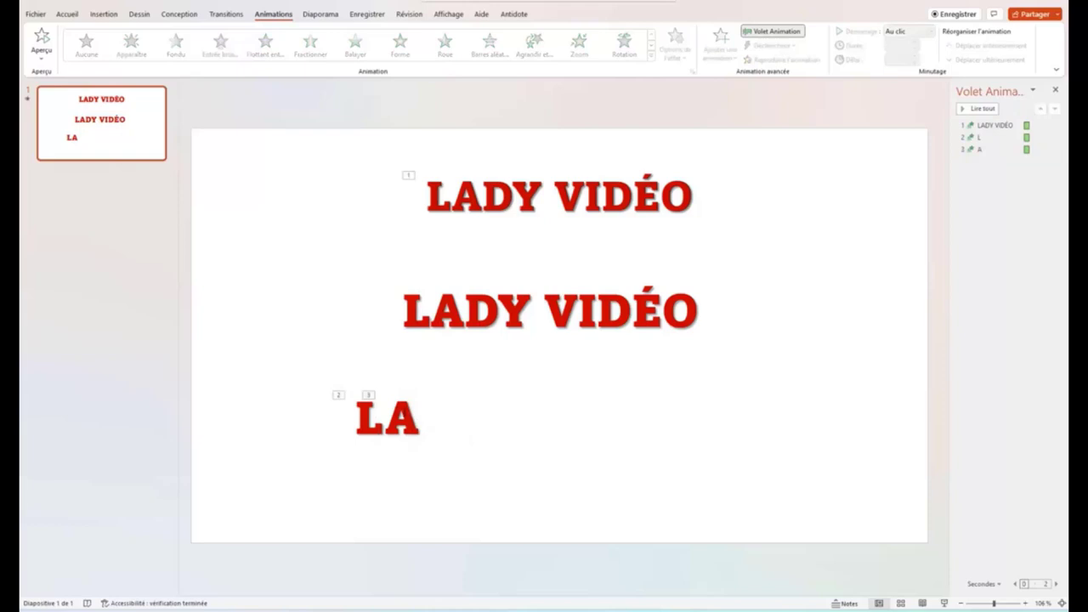
Duplicate the A as a D after LA, and position the é right after VID.
right_click(397, 400)
click(759, 475)
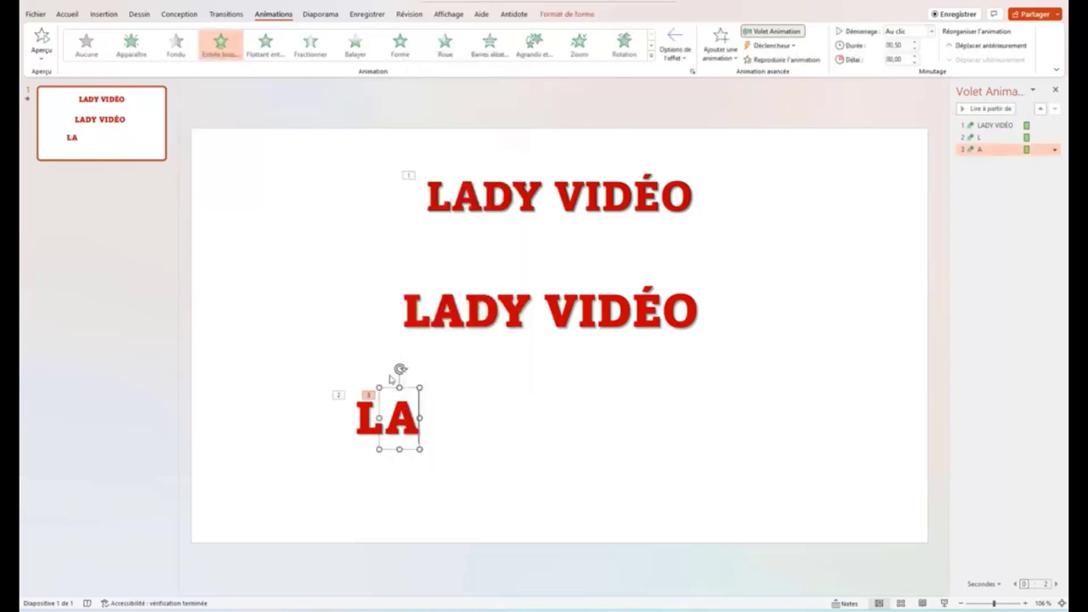
drag(405, 391, 443, 393)
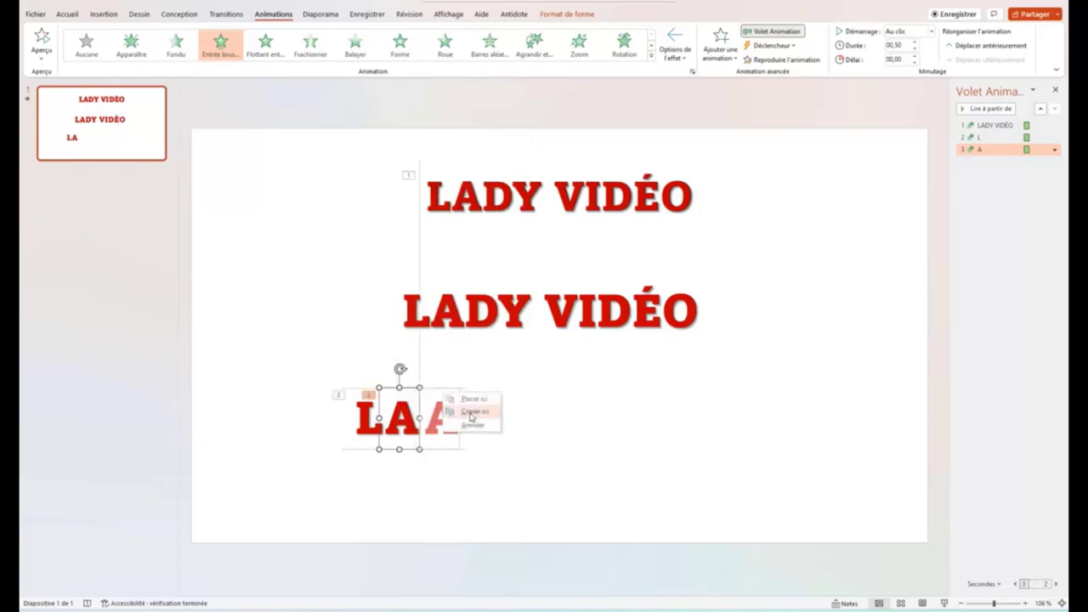
click(473, 411)
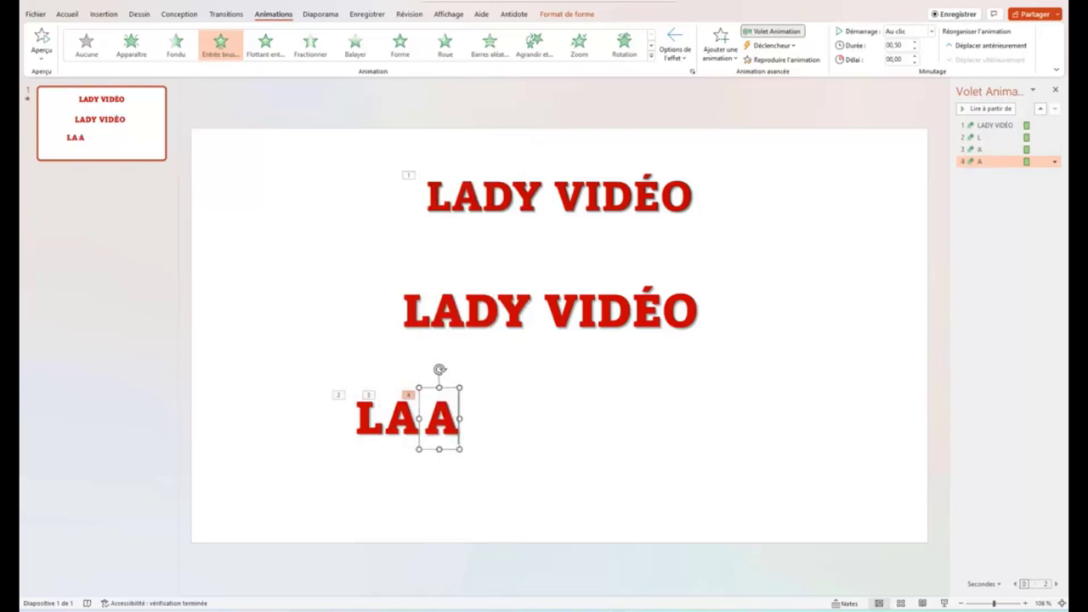
double_click(441, 417)
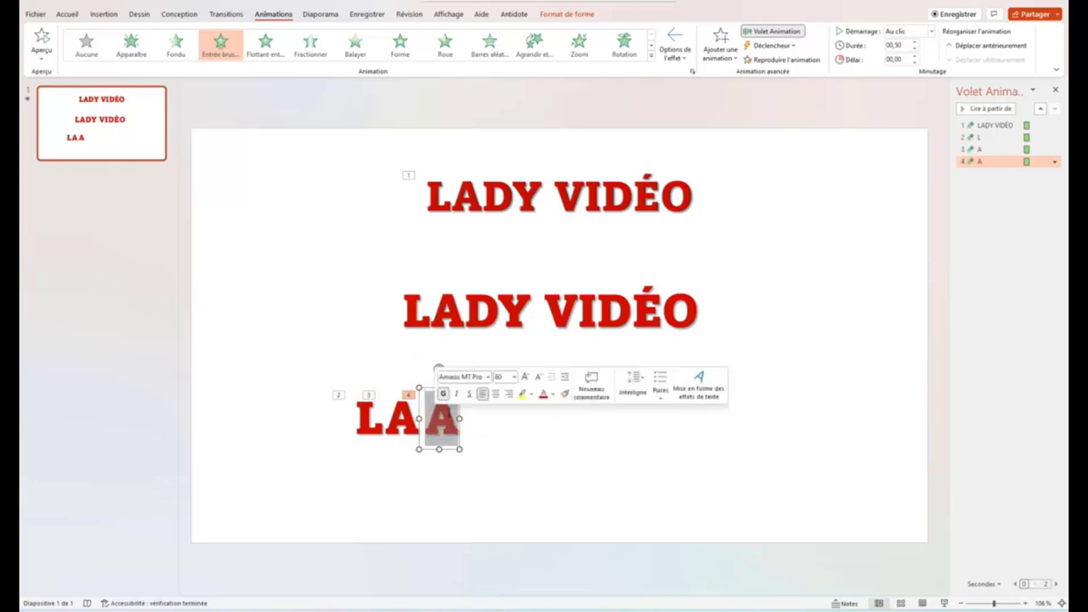
text(D)
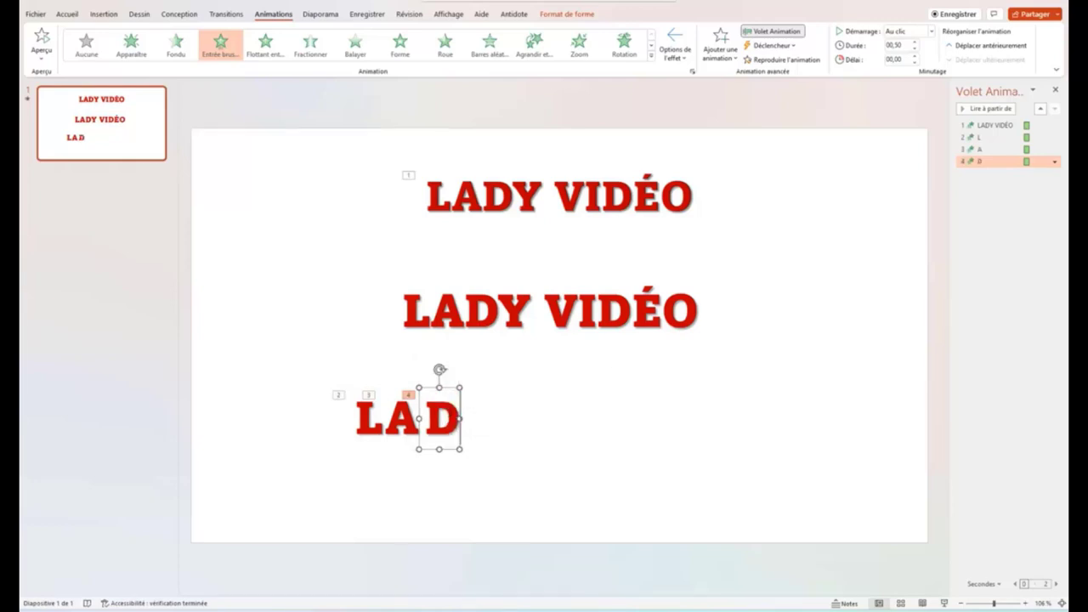
drag(432, 389, 424, 391)
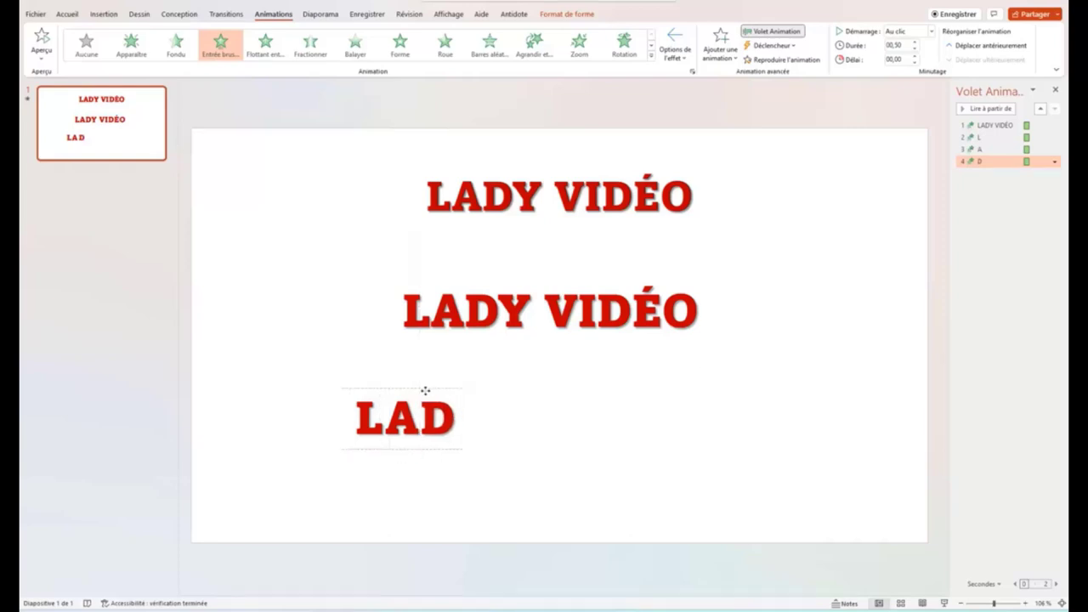
click(466, 428)
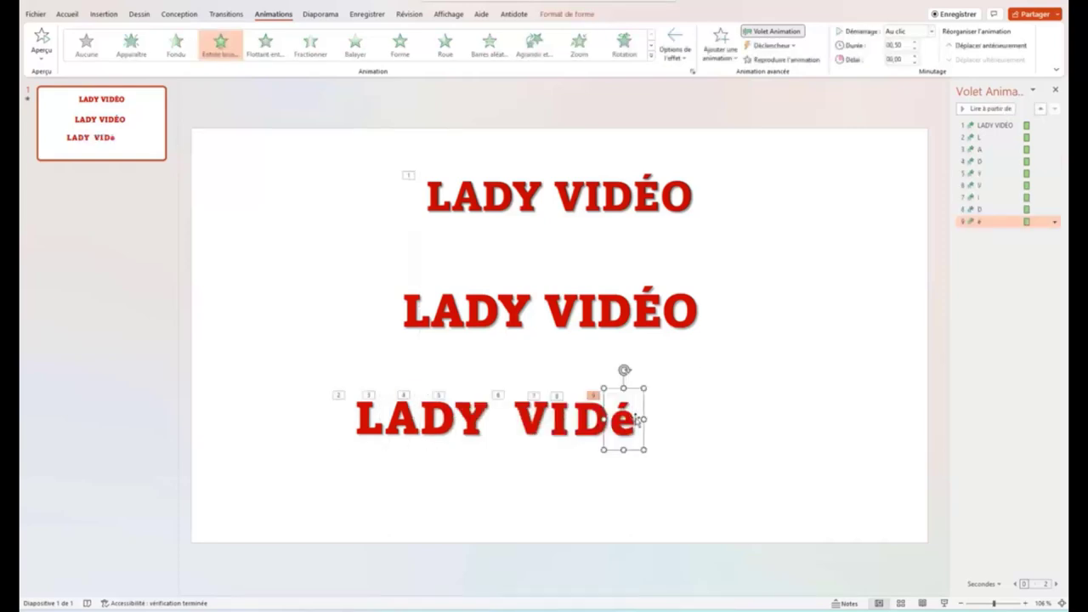
drag(630, 416, 633, 417)
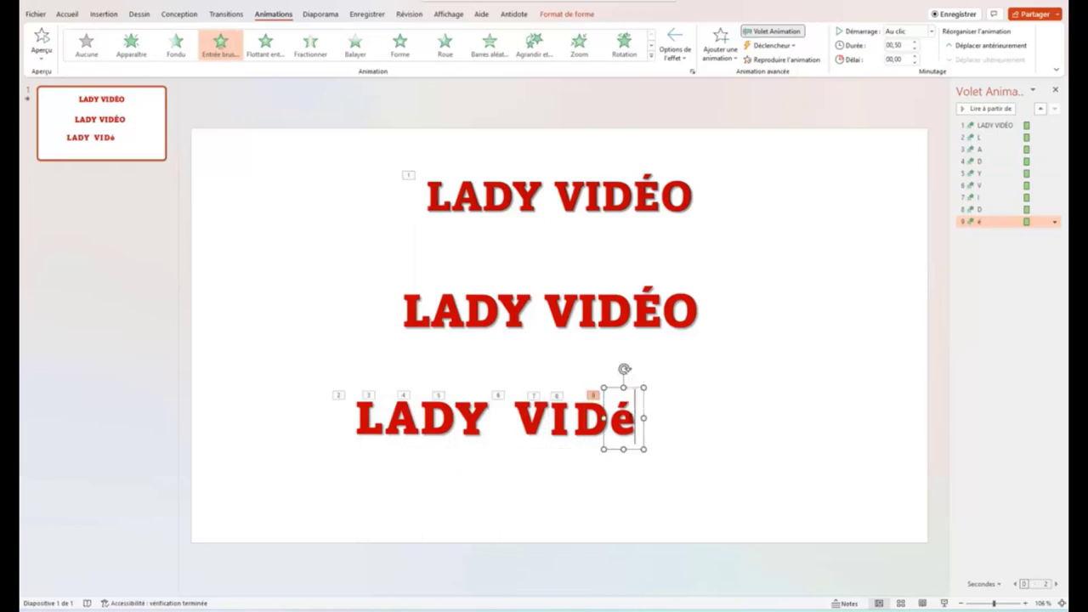
double_click(625, 419)
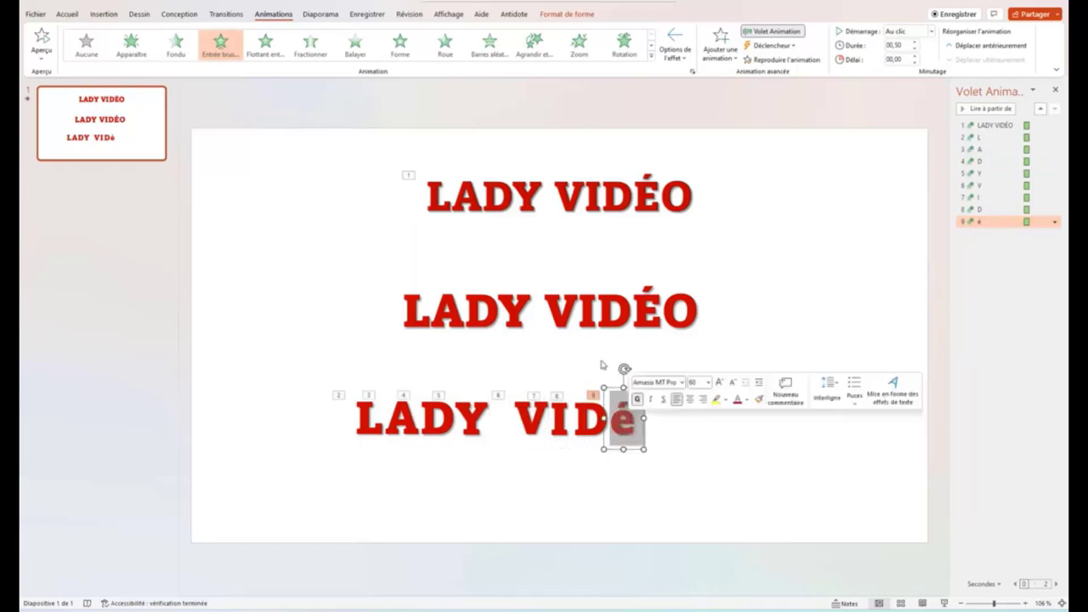
Change the lowercase é to a capital É with the letter case options.
click(66, 14)
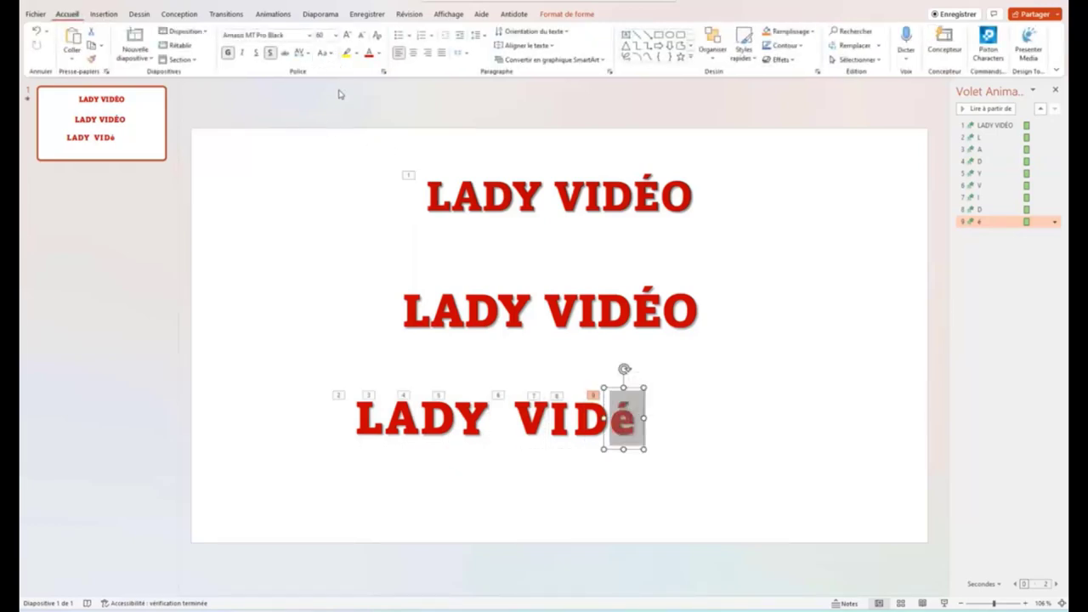
click(323, 52)
click(345, 100)
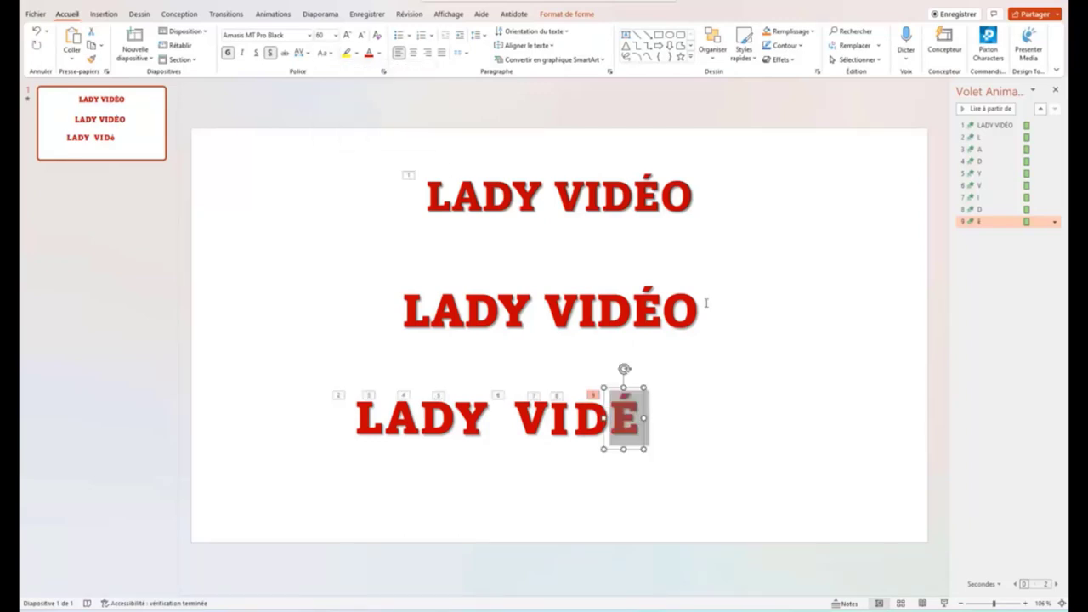
Duplicate the É, retype the copy as O, and align it at the row's end.
click(706, 437)
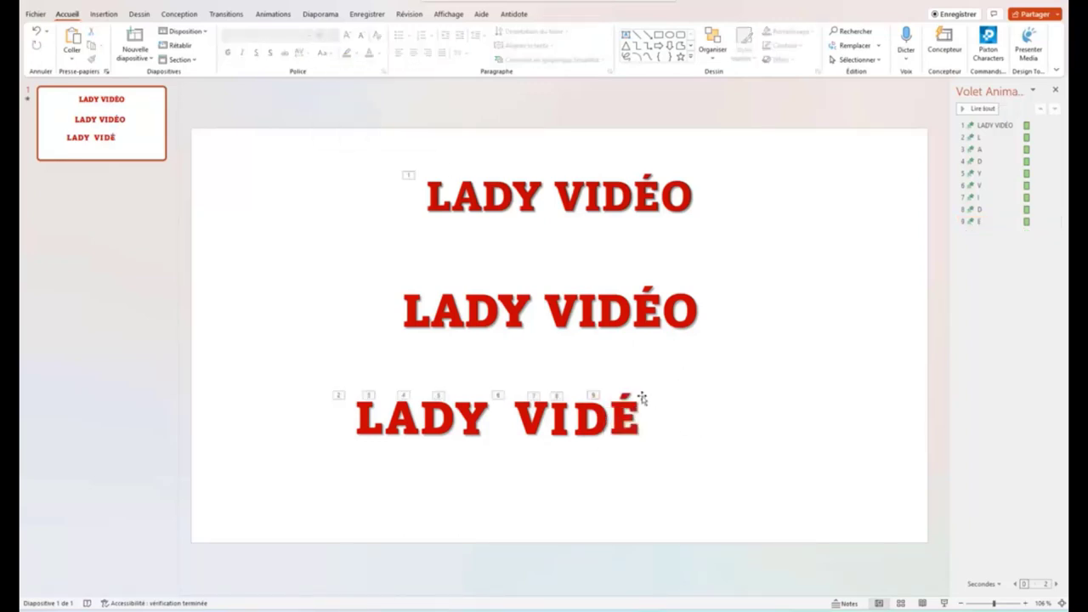
click(639, 402)
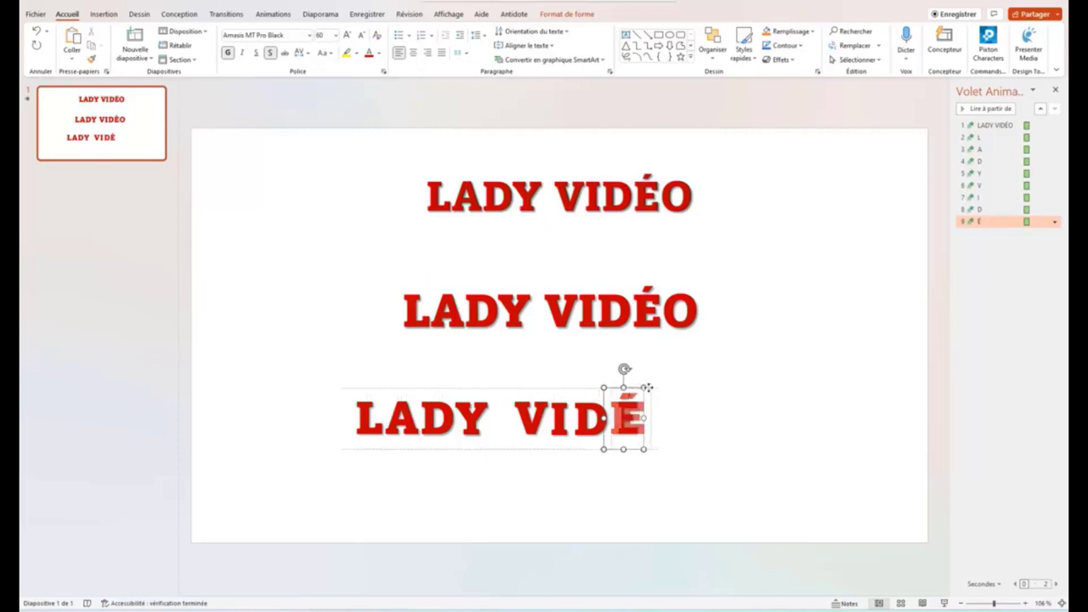
drag(633, 391, 665, 389)
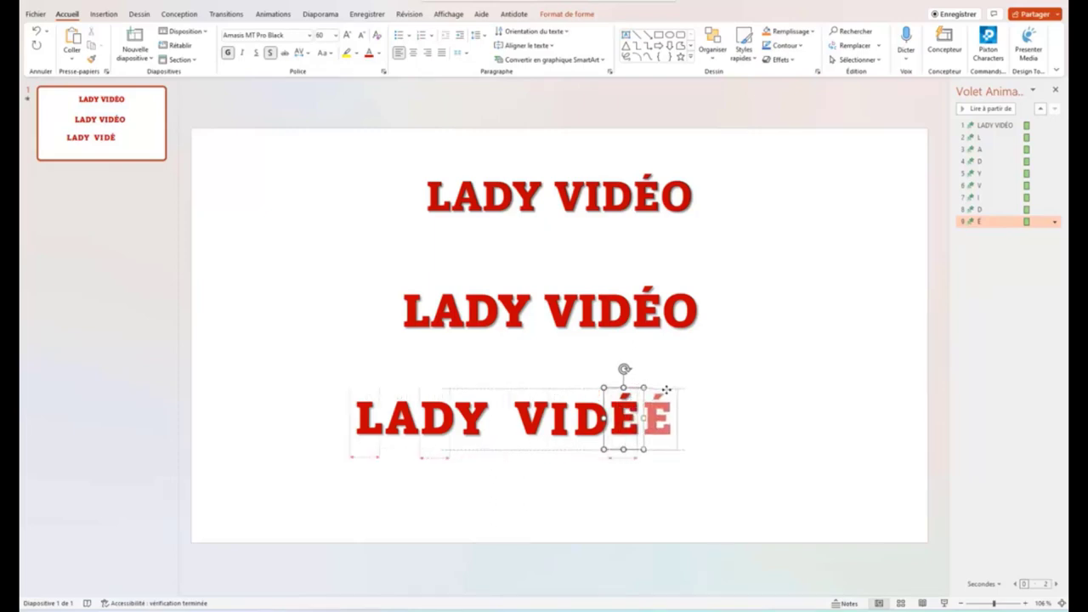
drag(667, 389, 674, 416)
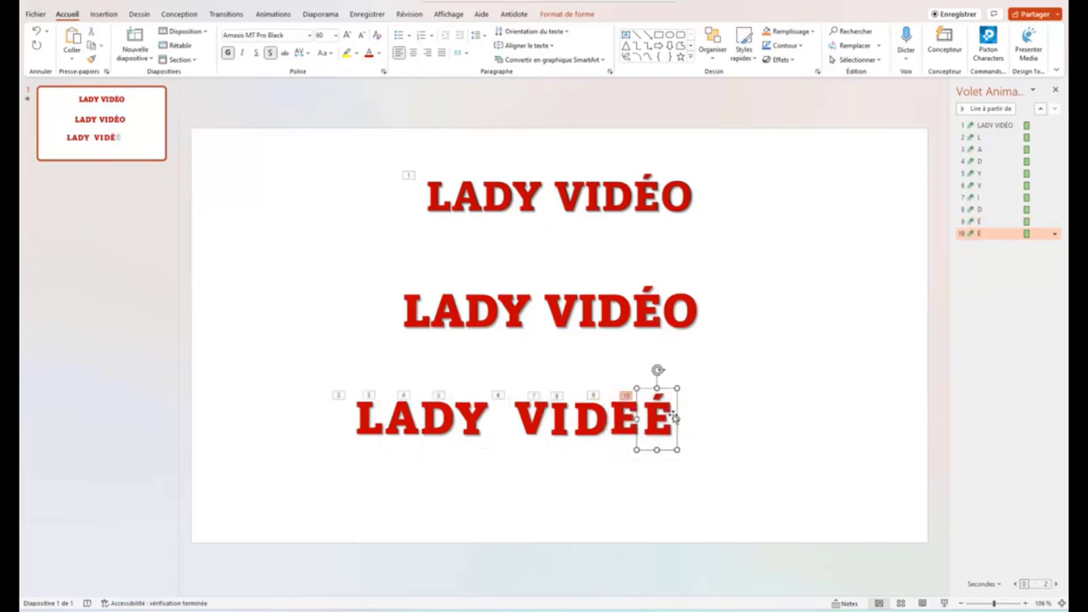
double_click(660, 410)
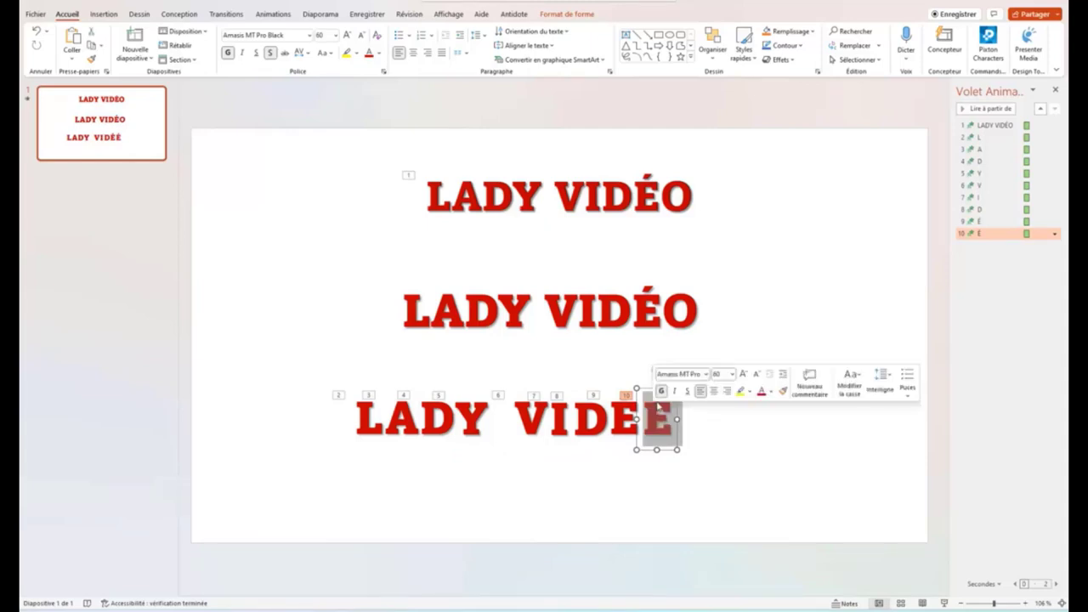
text(O)
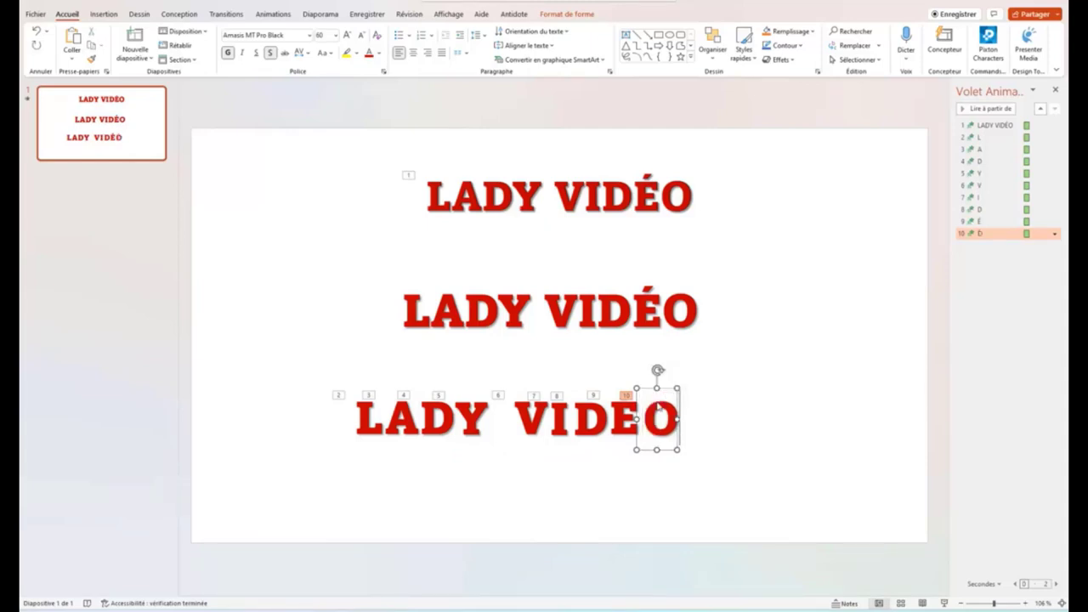
drag(654, 388, 647, 387)
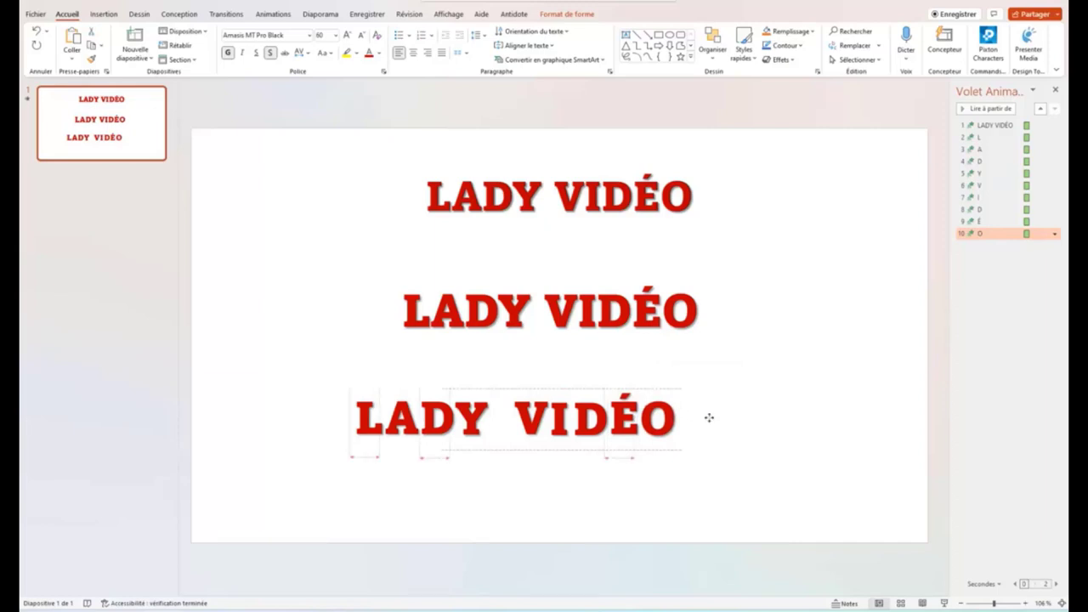
click(770, 442)
click(525, 318)
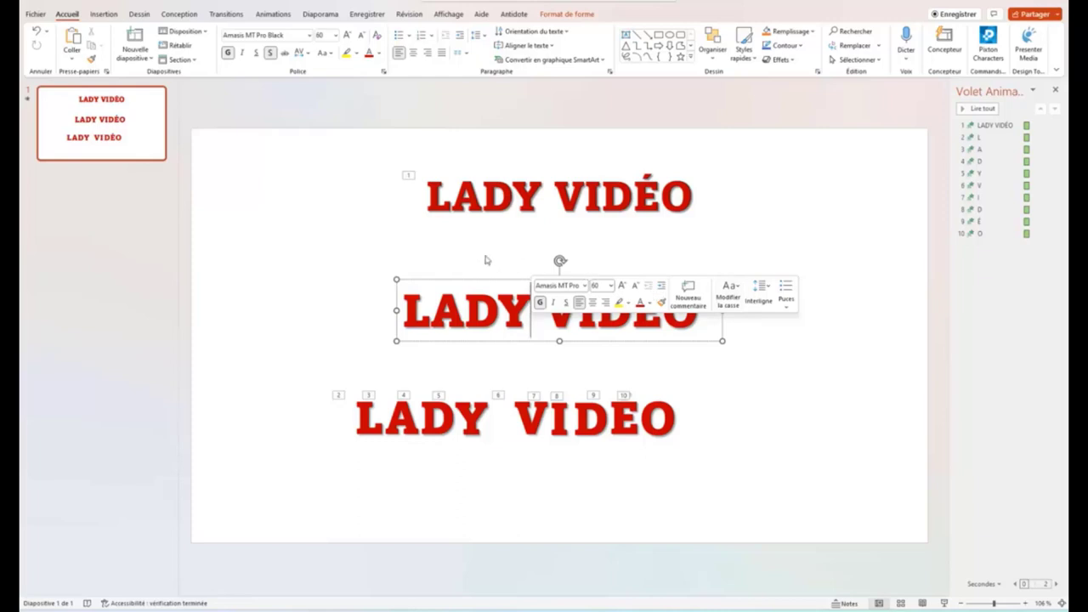
Move the middle LADY VIDÉO title up beneath the first and preview all animations.
drag(510, 272, 513, 223)
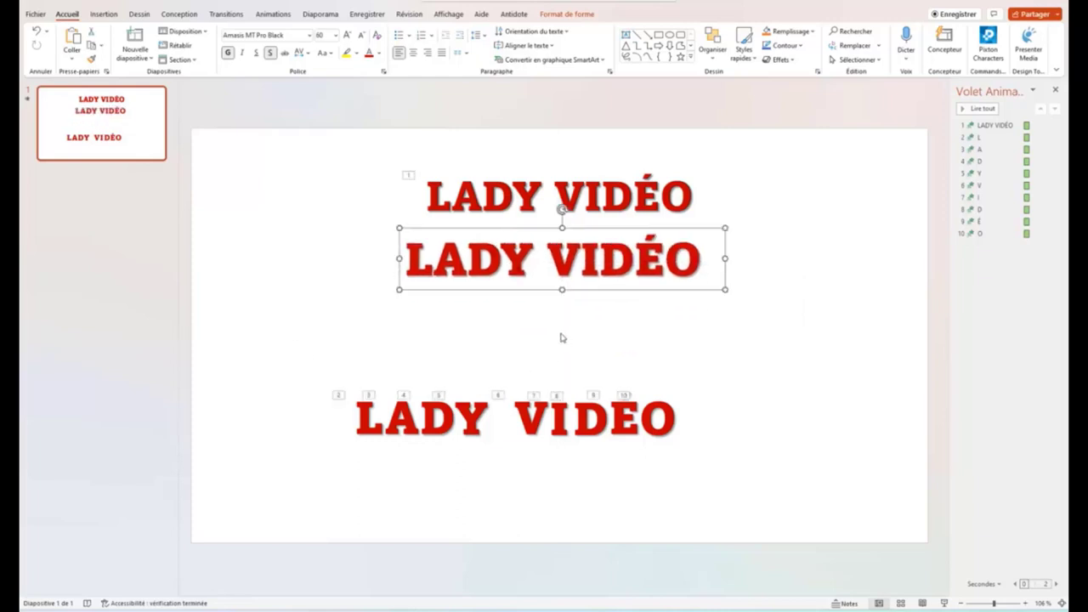
click(456, 310)
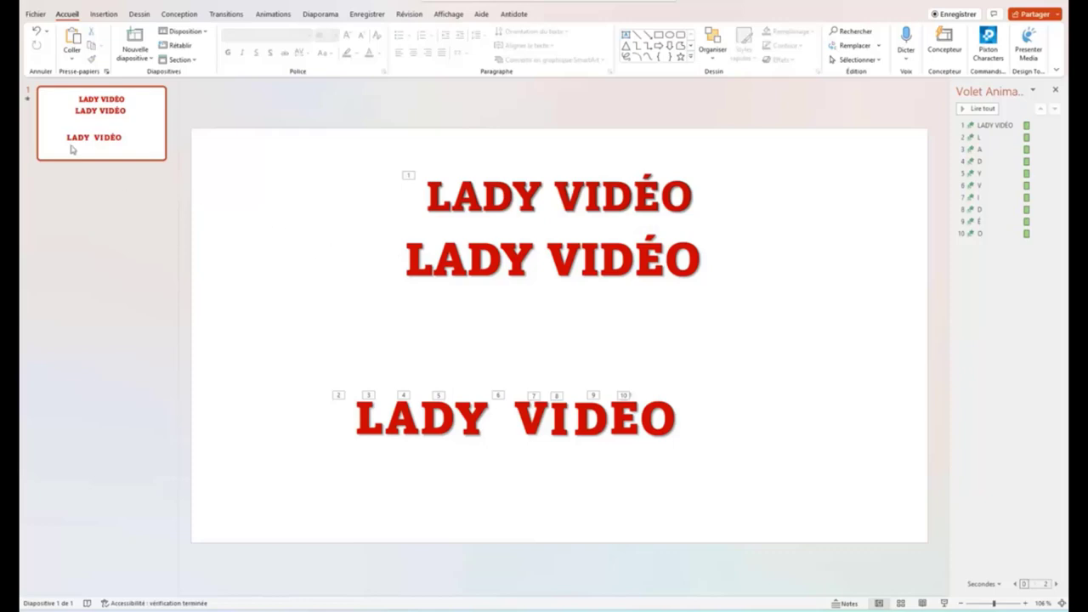
click(27, 99)
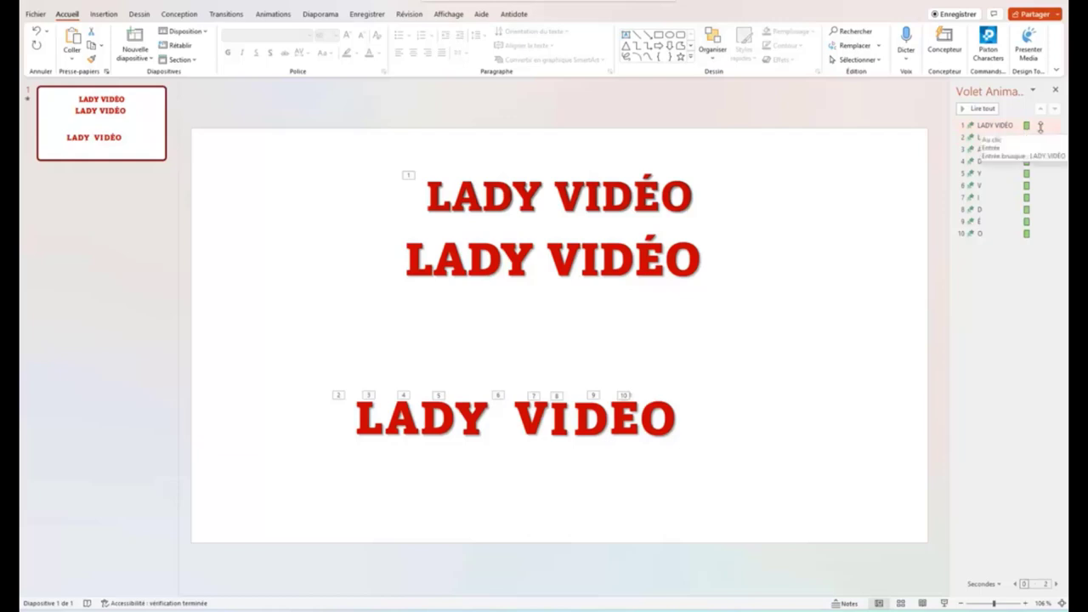
Set animations 1 through 10 to a 00,25 duration and preview the result.
click(1040, 126)
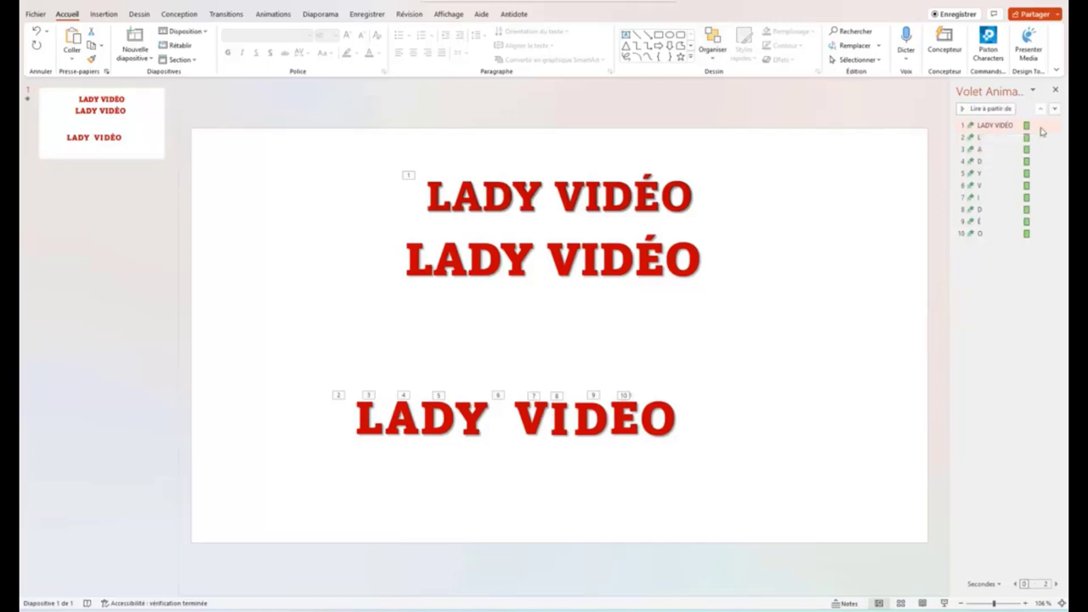
shift+click(1054, 235)
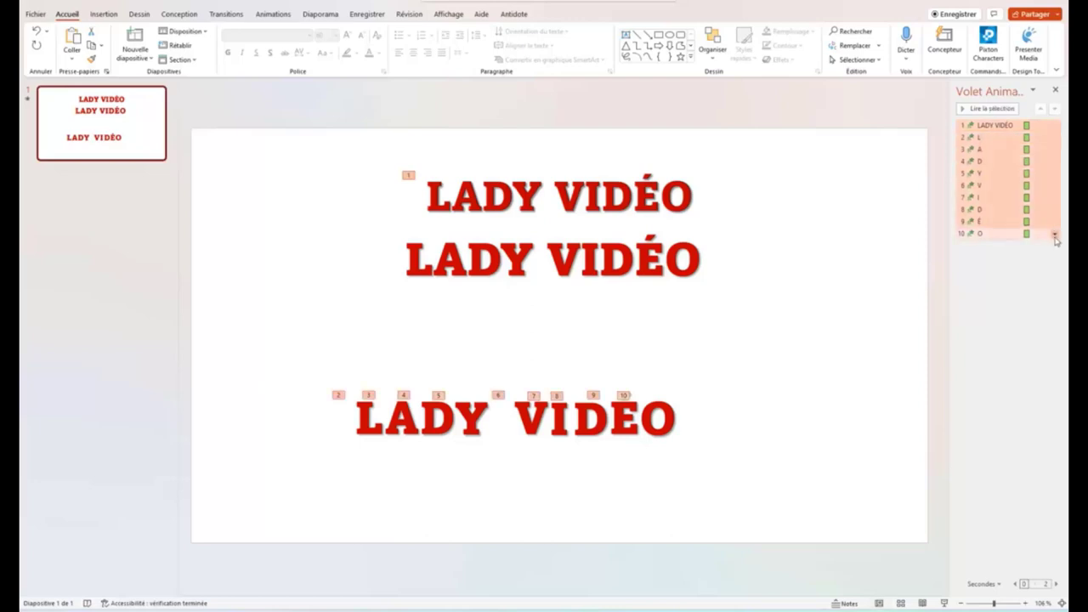
click(270, 15)
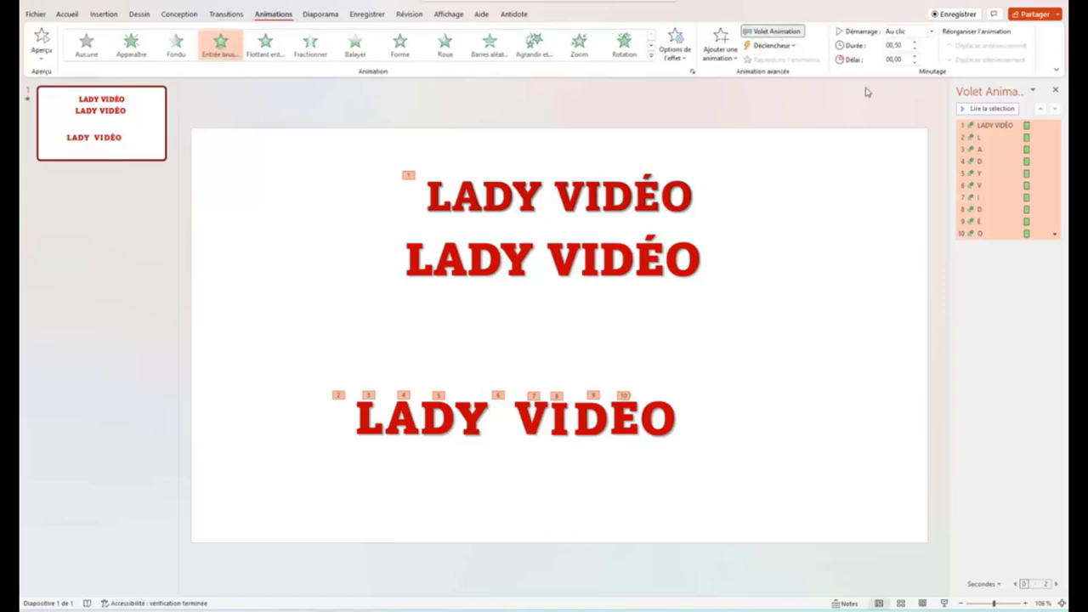
click(914, 48)
click(987, 352)
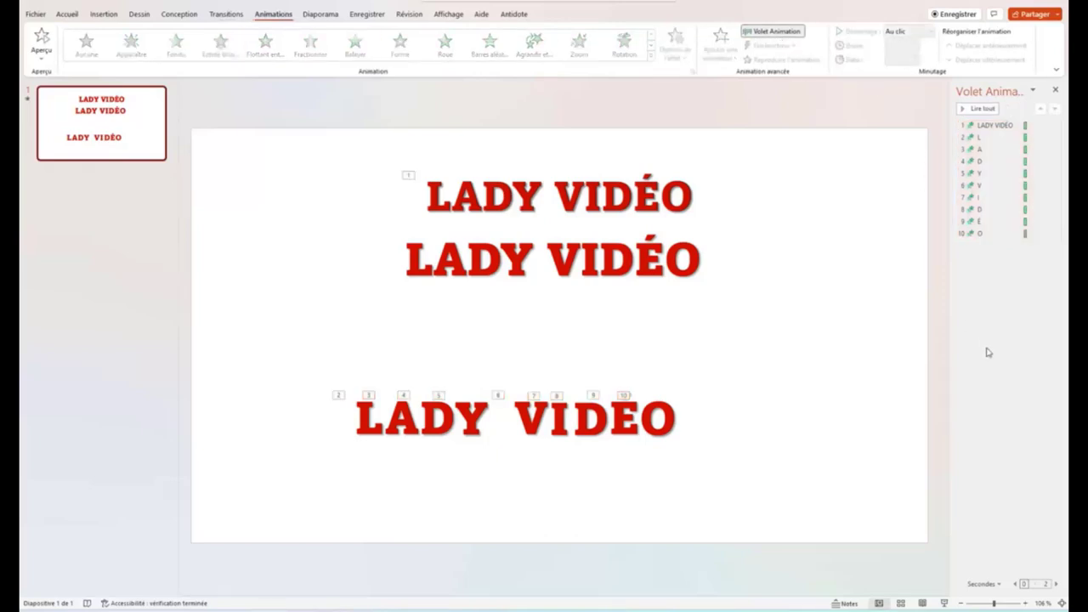
click(27, 100)
Add a Chanceler emphasis effect to the L and then the A letters.
click(387, 417)
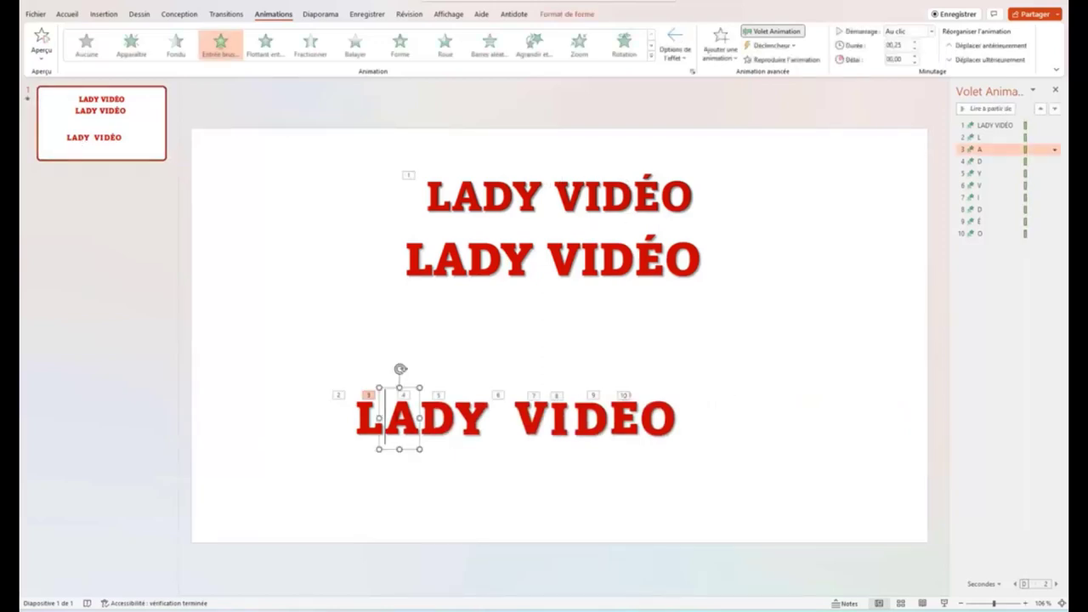
click(375, 417)
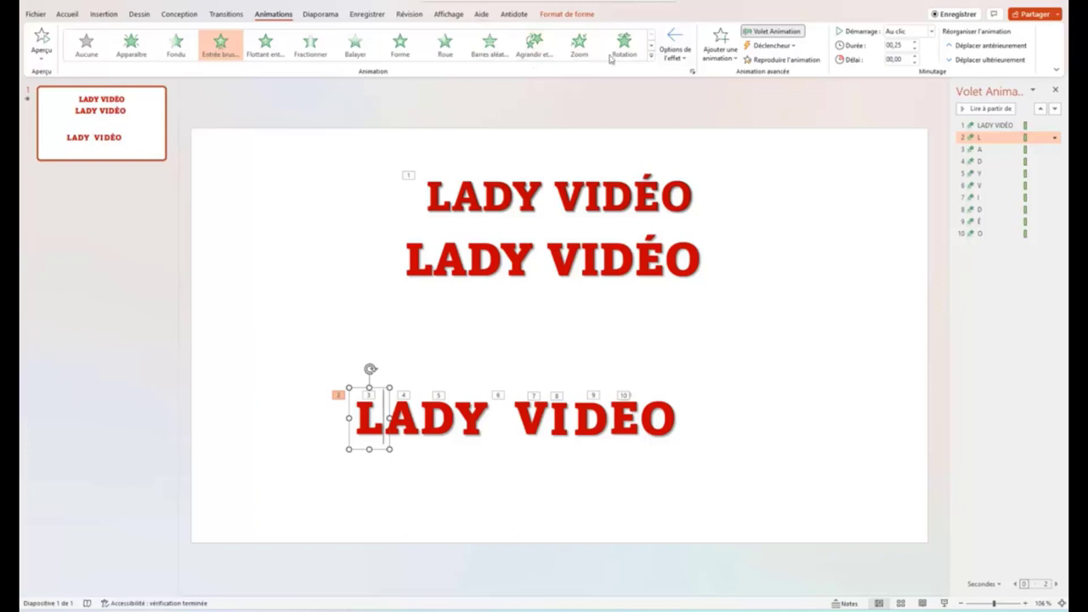
click(719, 44)
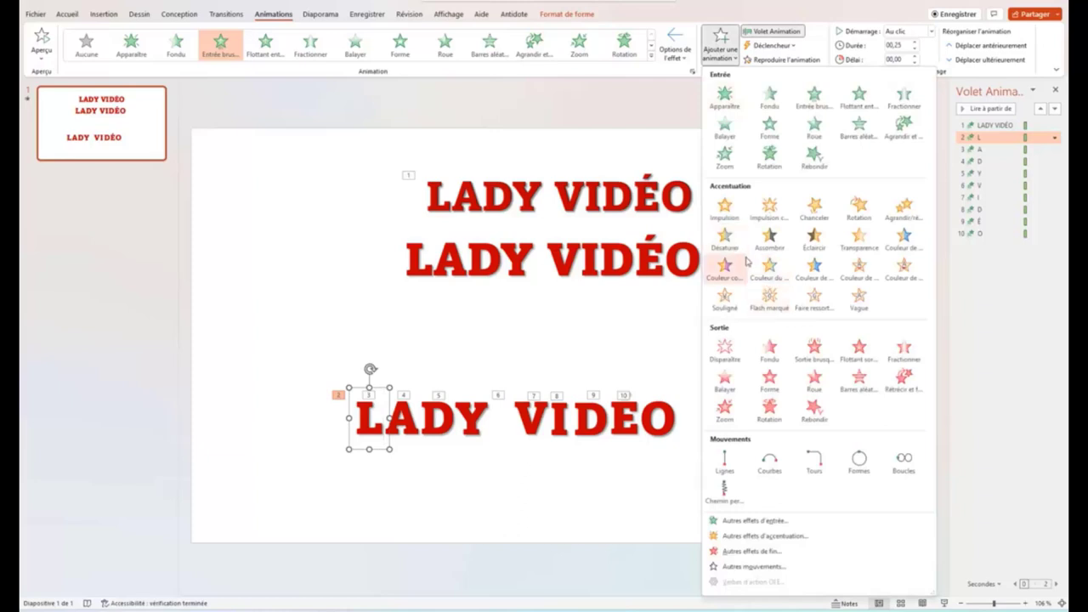
click(813, 206)
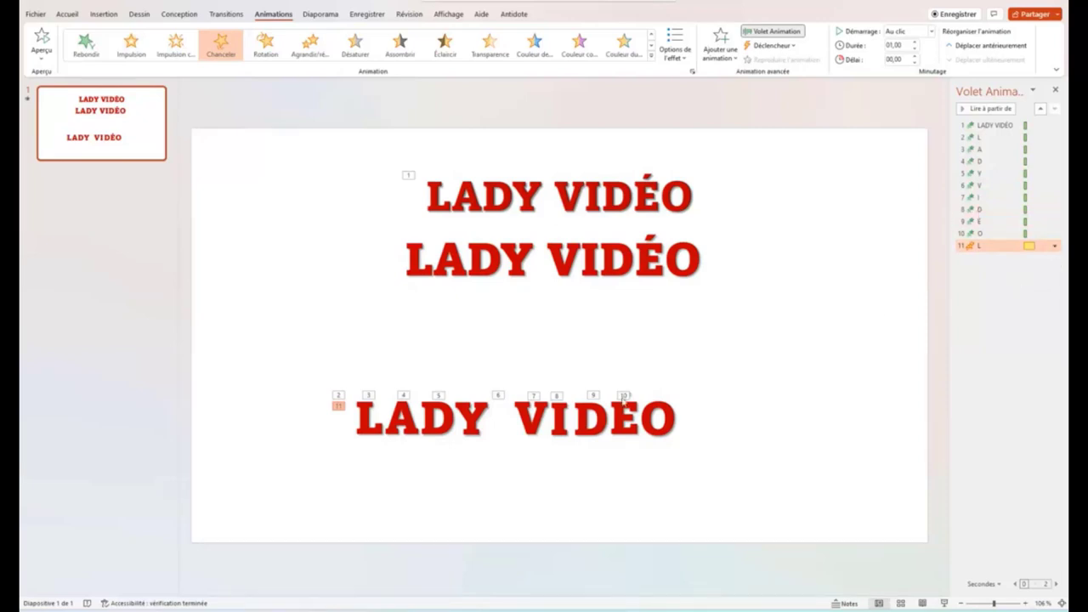
click(403, 418)
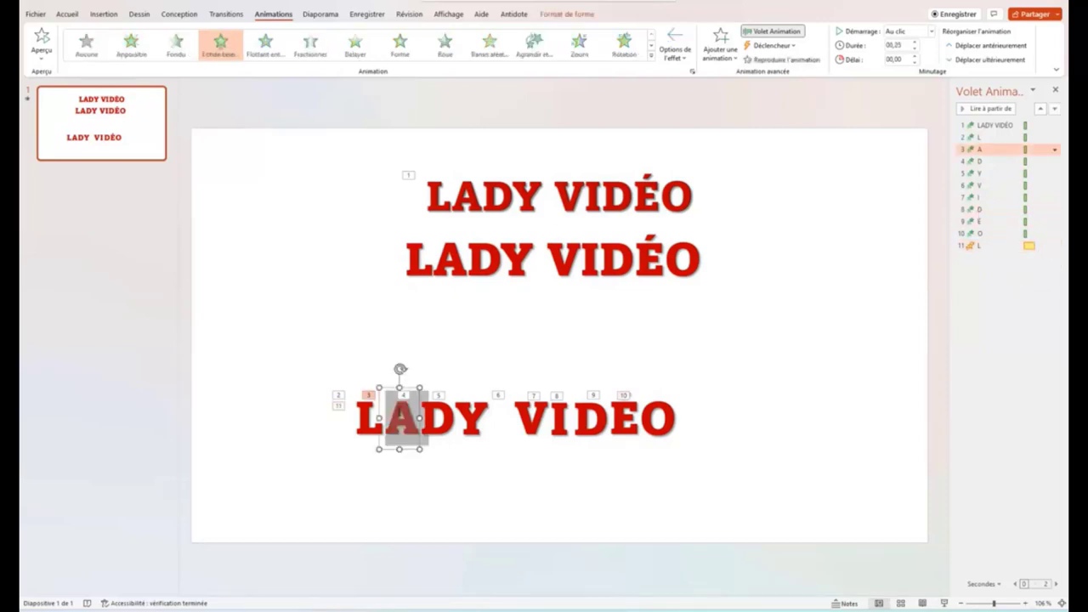
click(720, 43)
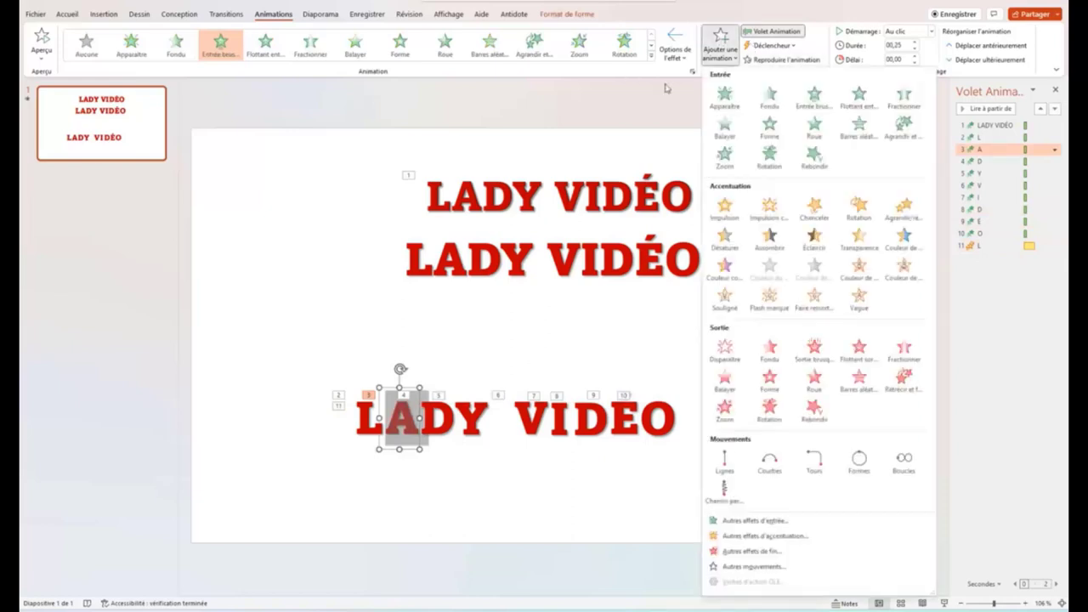
click(807, 212)
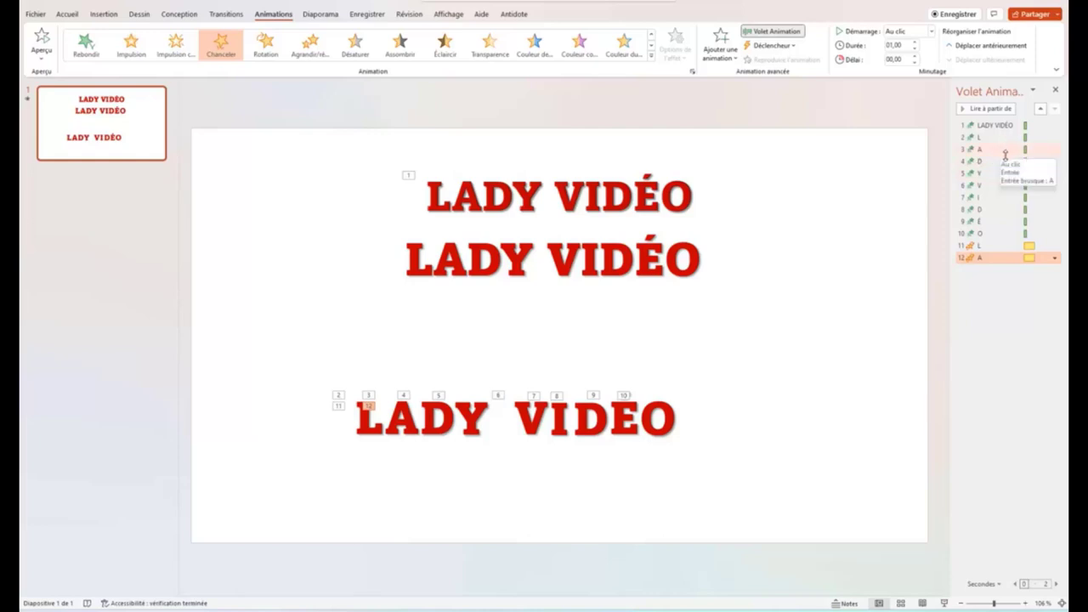
Add Chanceler to the letters D through O together.
click(1006, 151)
click(1007, 161)
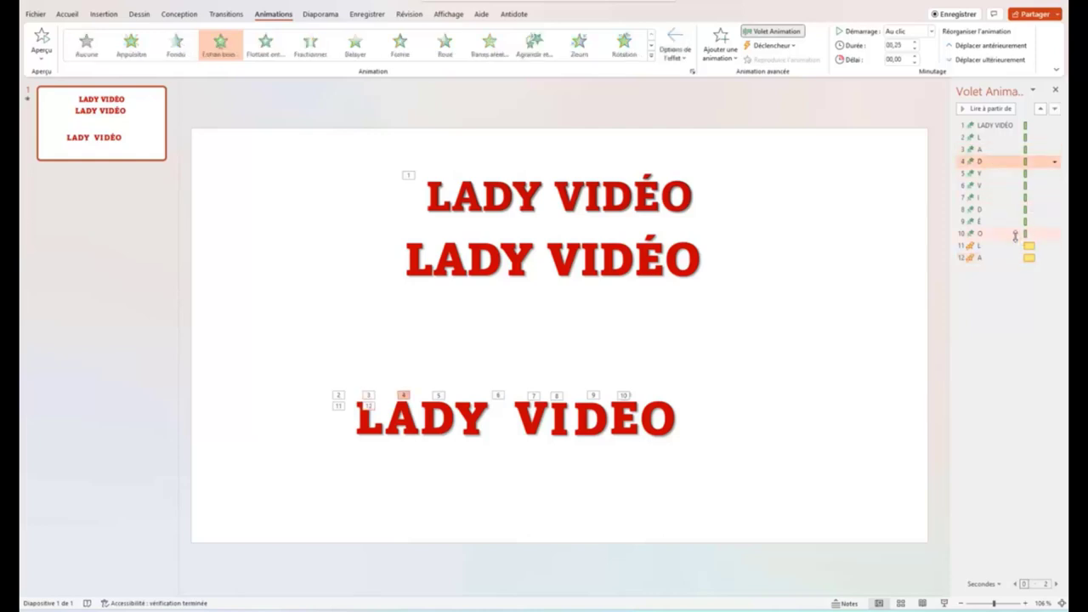
shift+click(1015, 234)
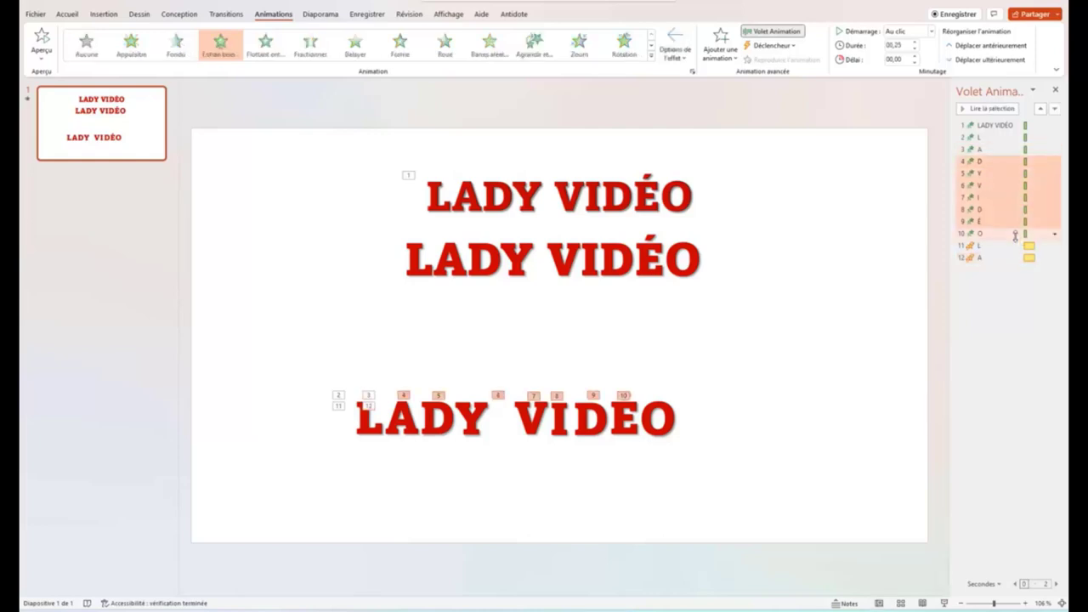
click(719, 53)
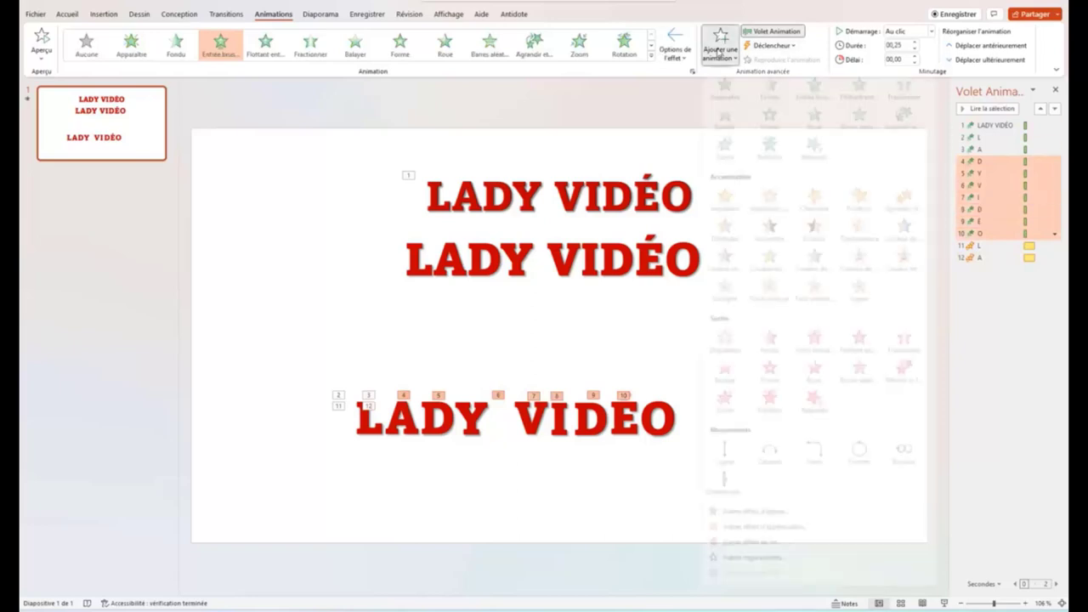
click(810, 209)
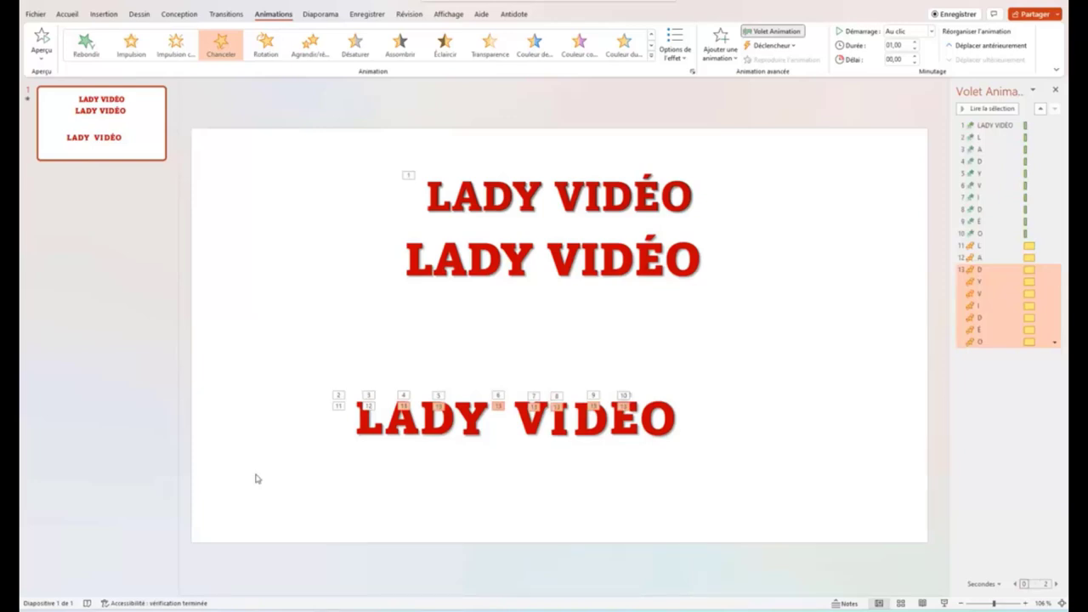
Preview all of the slide's animations.
click(235, 437)
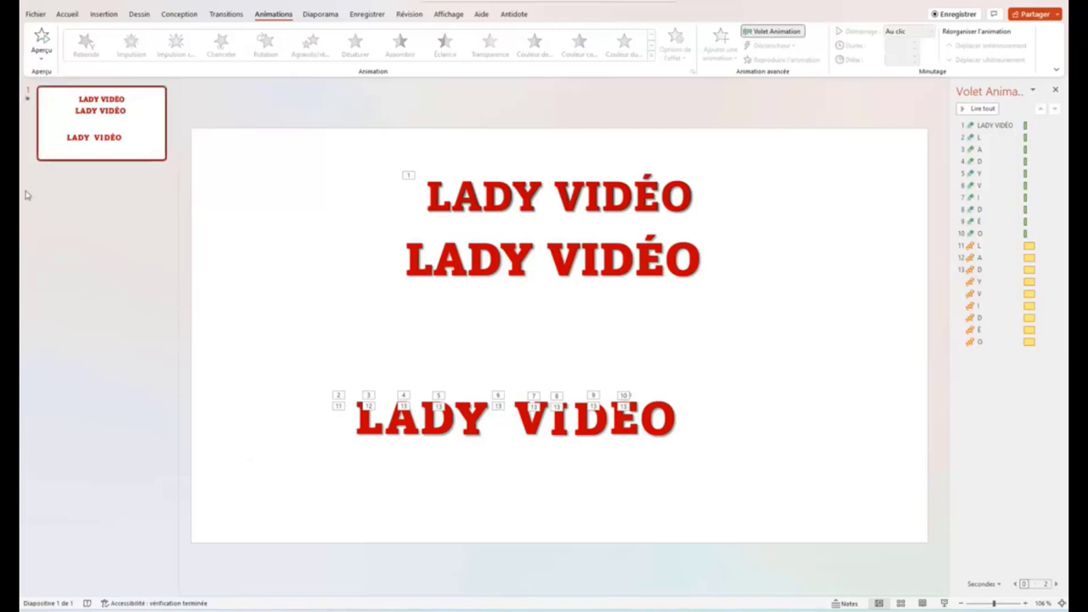
click(28, 101)
drag(1028, 269, 1031, 268)
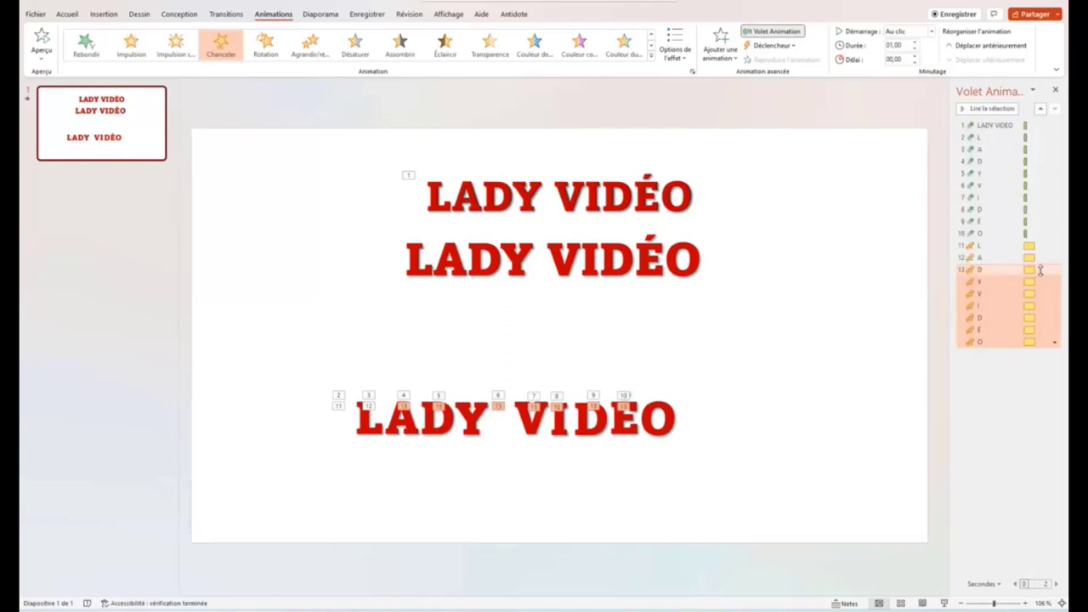
Make the D and A Chanceler effects start after the previous effect.
click(1045, 271)
click(1054, 271)
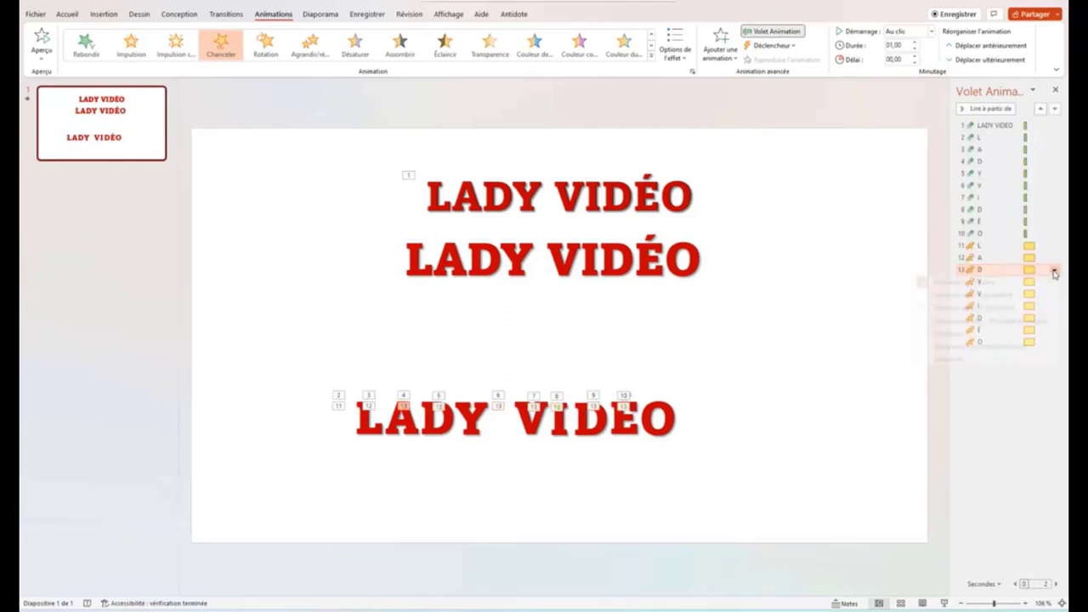
click(1003, 307)
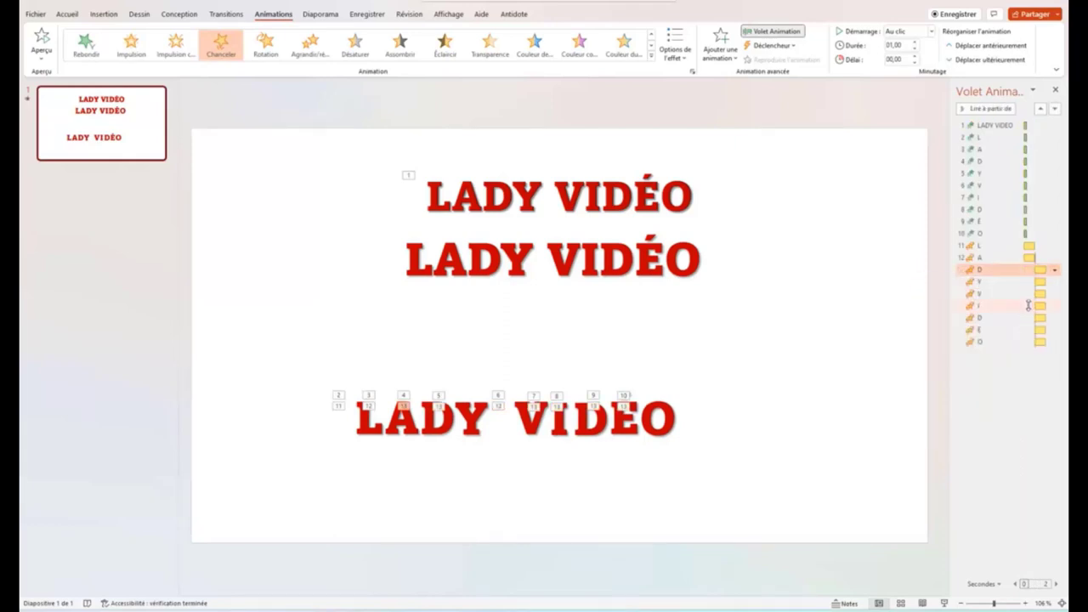
click(1045, 256)
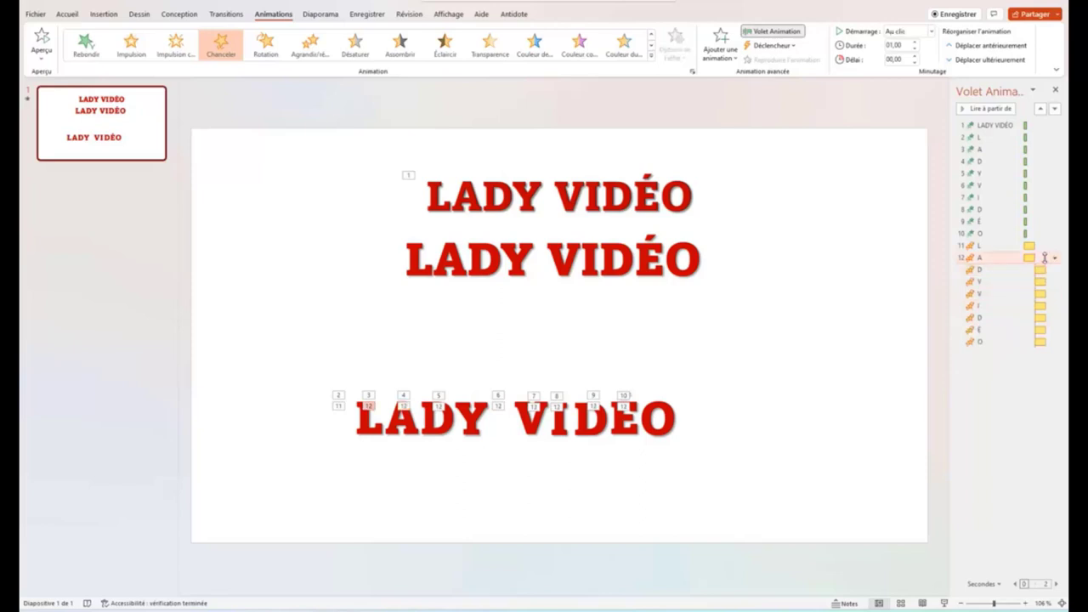
click(1054, 259)
click(1033, 293)
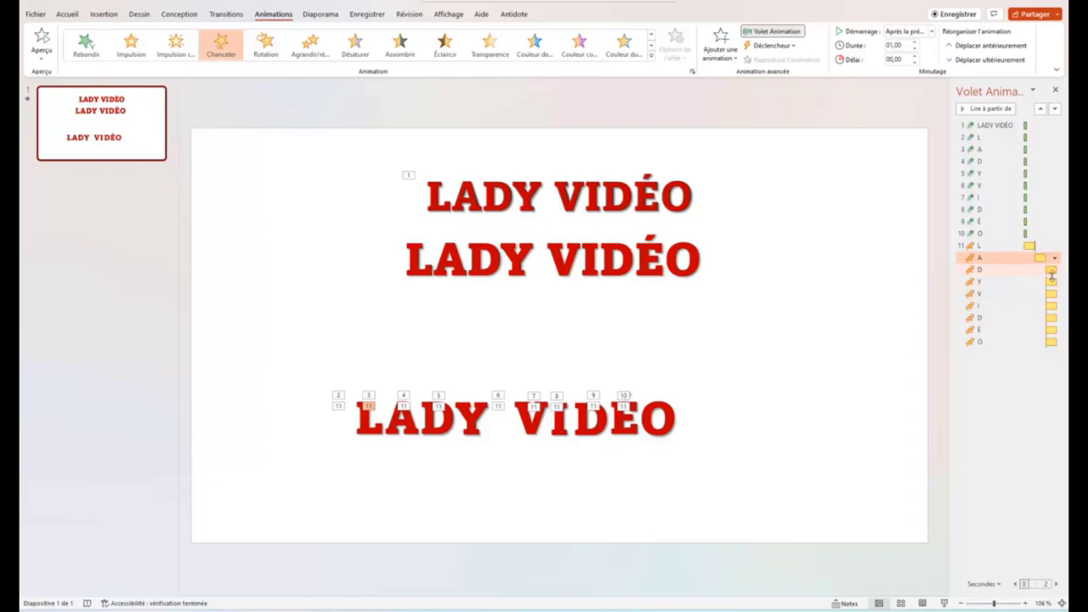
Set the Y-through-O Chanceler effects to Démarrer après la précédente.
click(1053, 281)
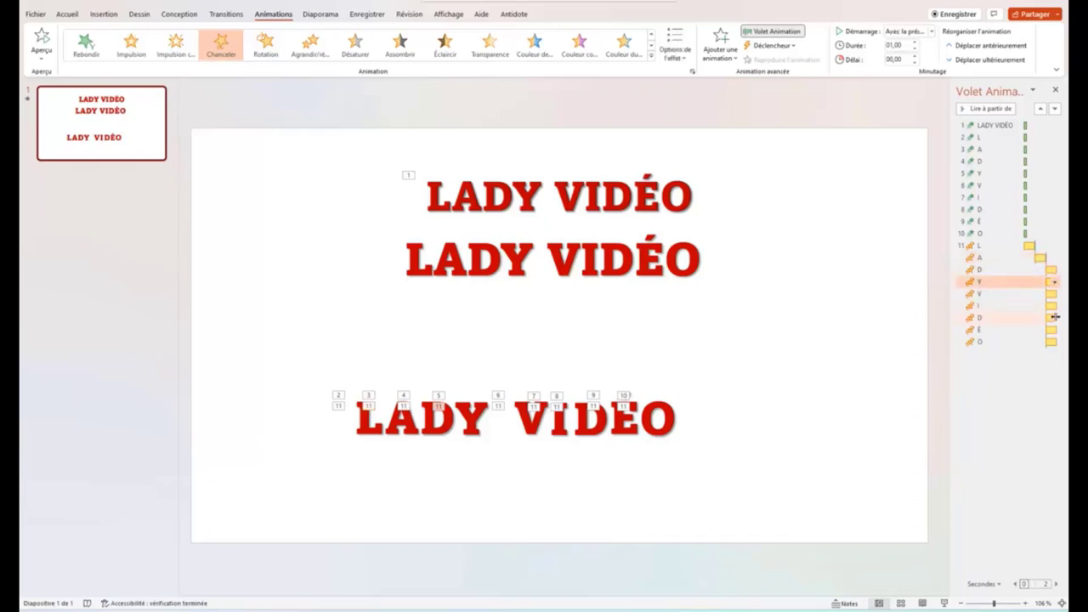
click(1052, 342)
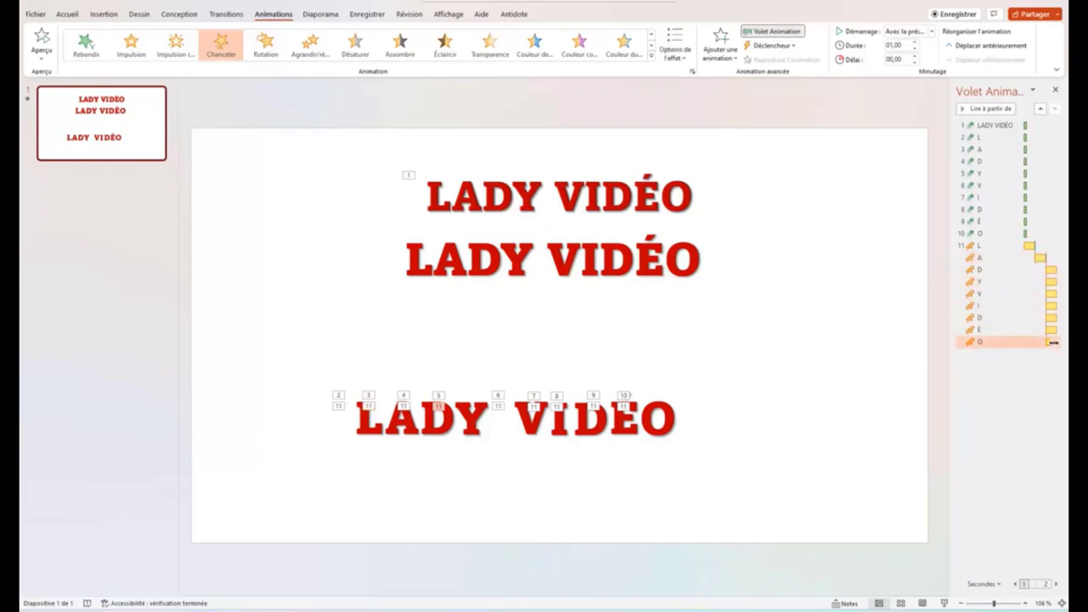
click(1051, 281)
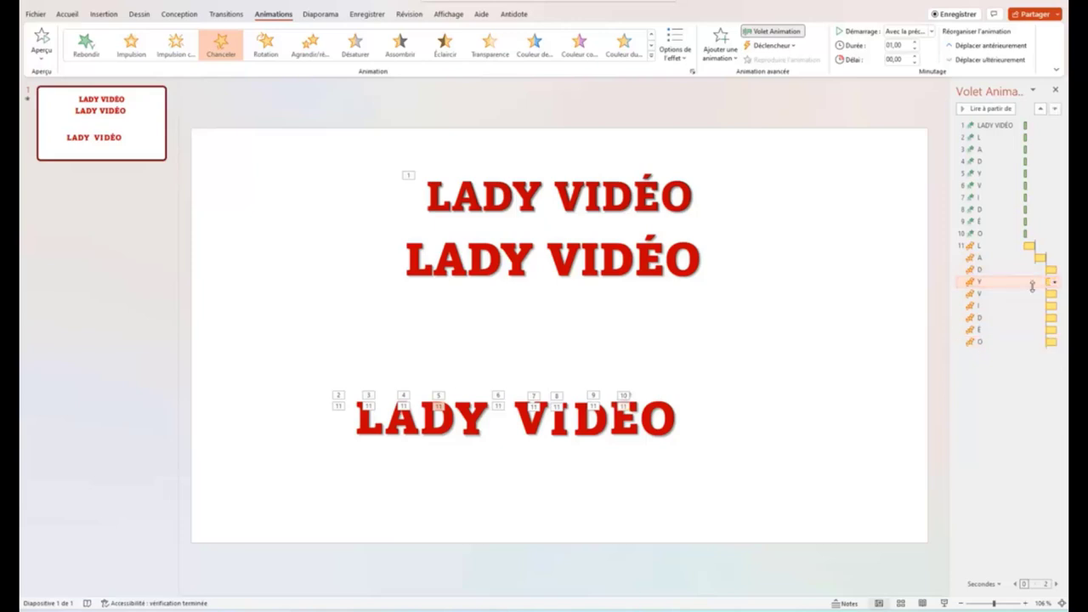
shift+click(1036, 342)
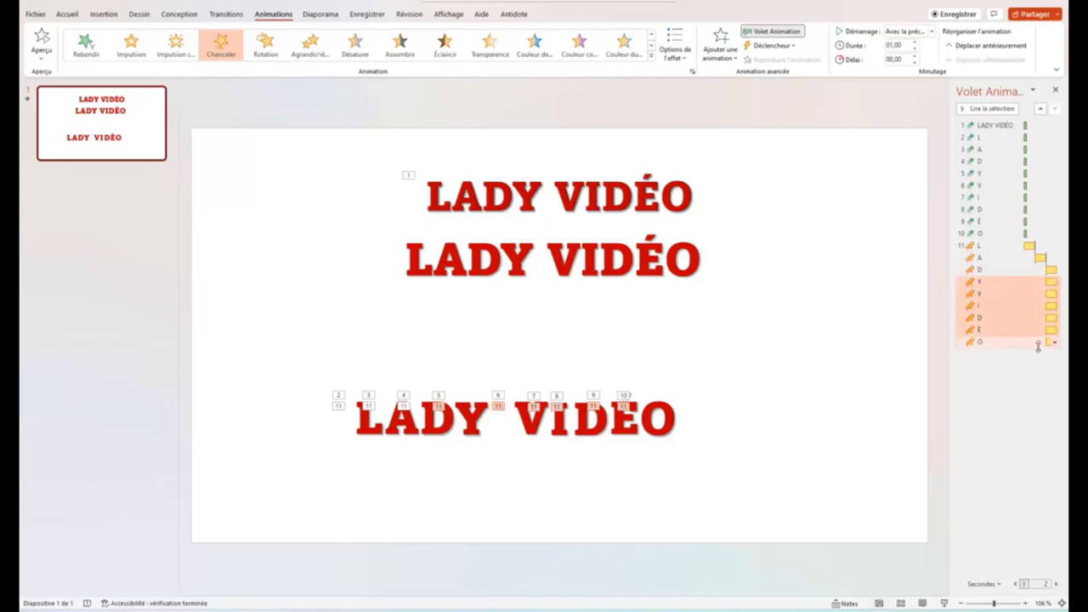
click(1055, 343)
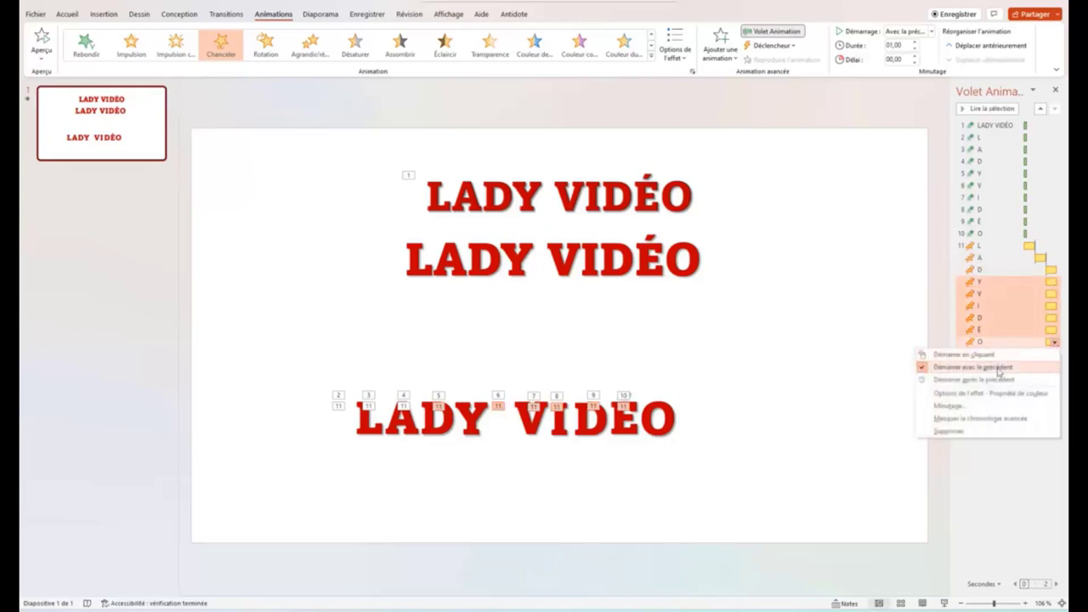
click(986, 380)
click(1037, 414)
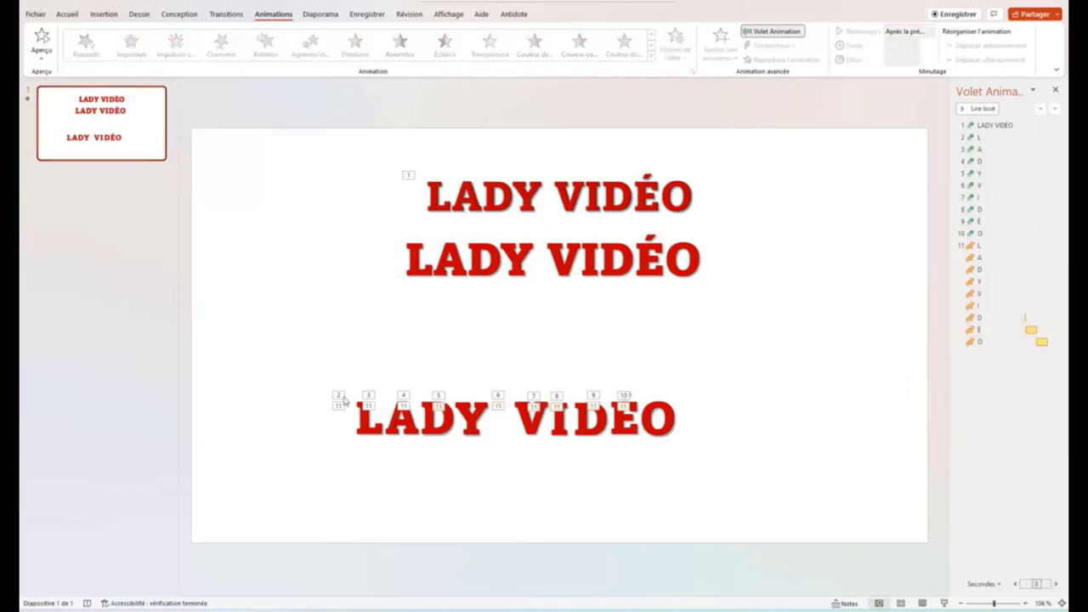
Preview the letter animations, then delete a letter from the middle LADY VIDÉO copy.
click(29, 102)
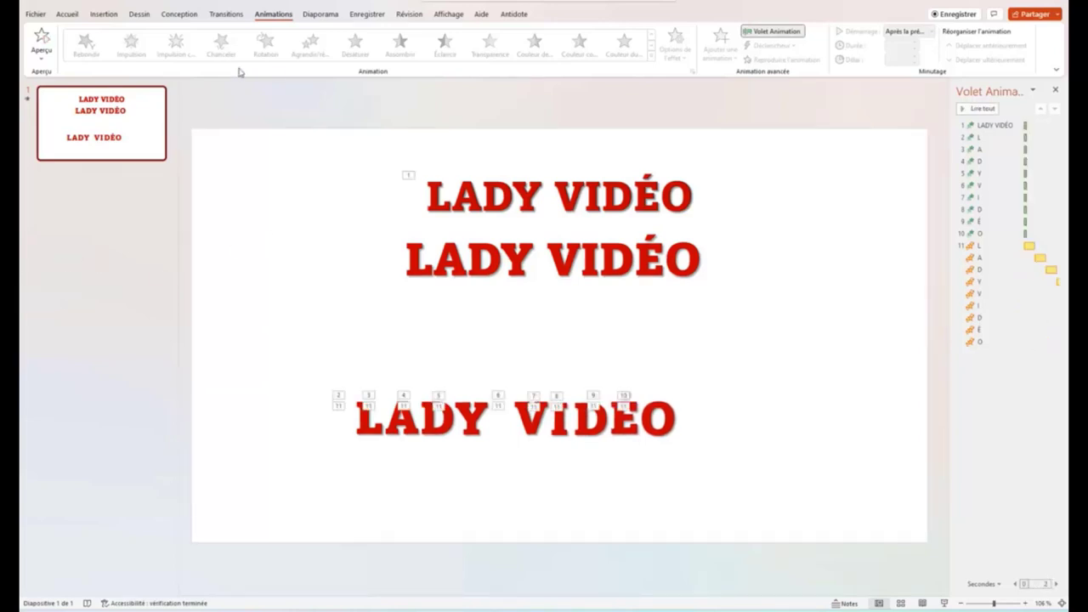
click(1001, 247)
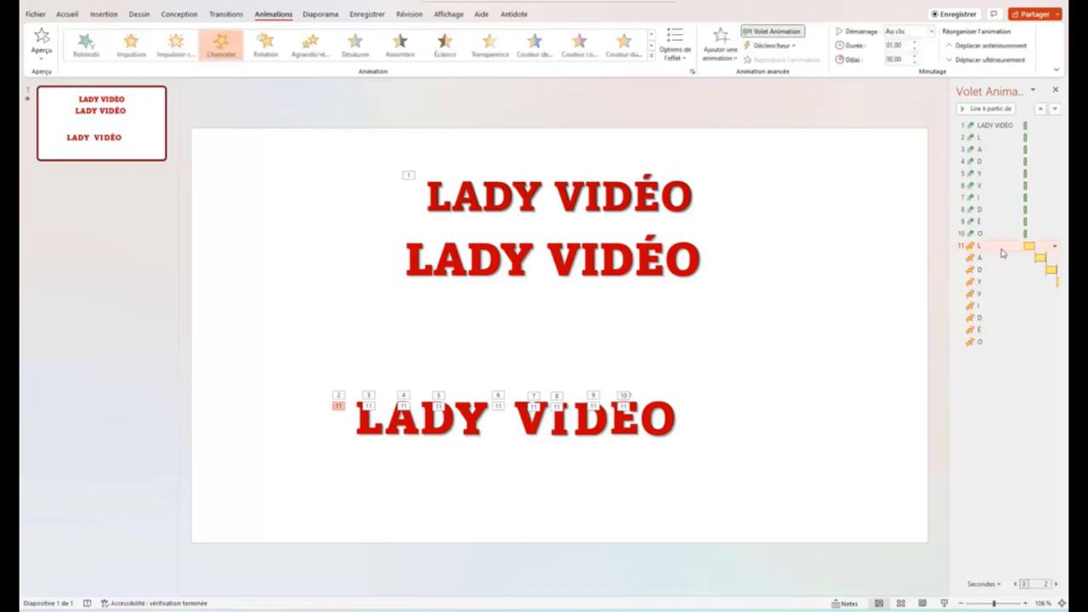
click(1054, 246)
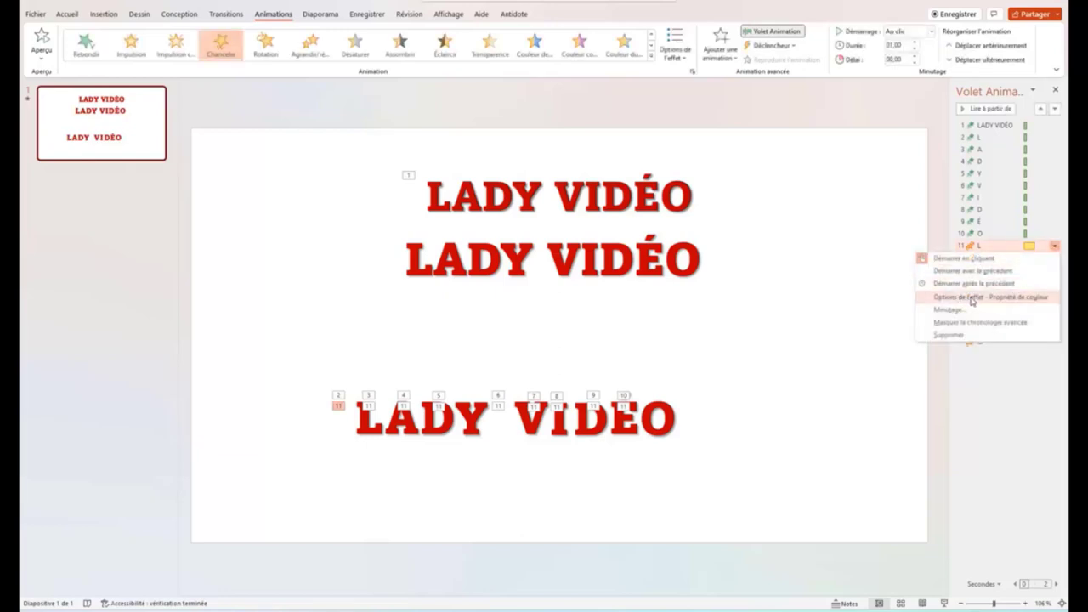
click(971, 298)
key(Delete)
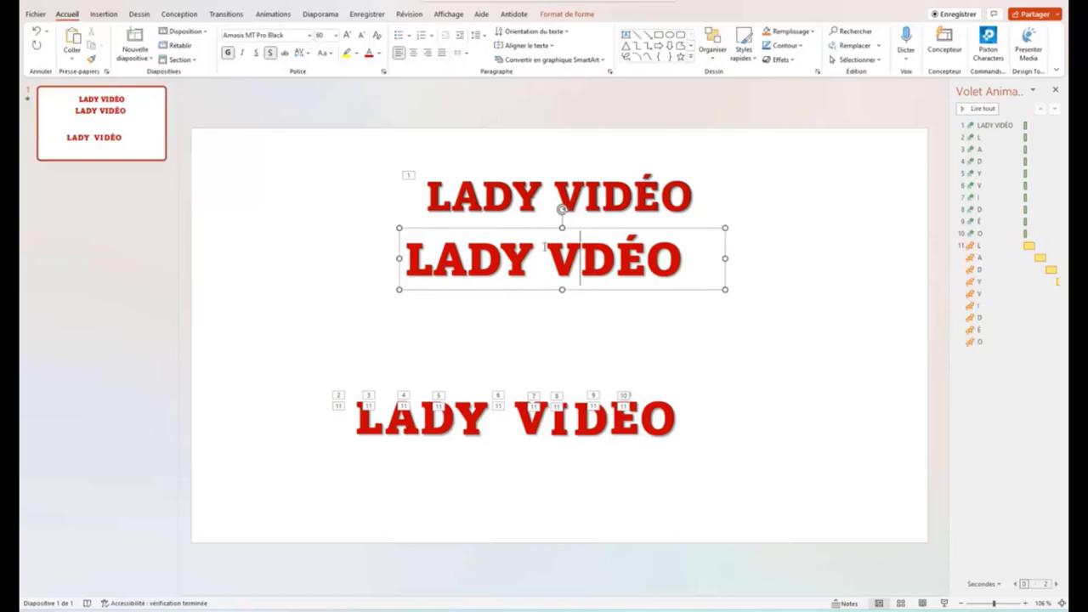
Delete the middle LADY VIDÉO title copy from the slide.
click(549, 228)
key(Delete)
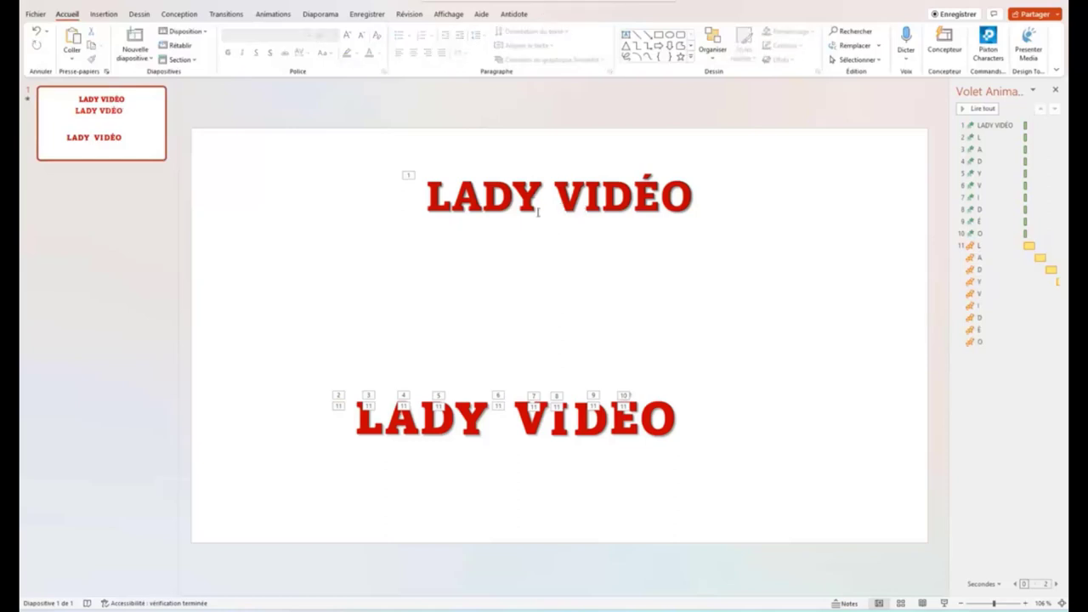
click(537, 213)
click(517, 387)
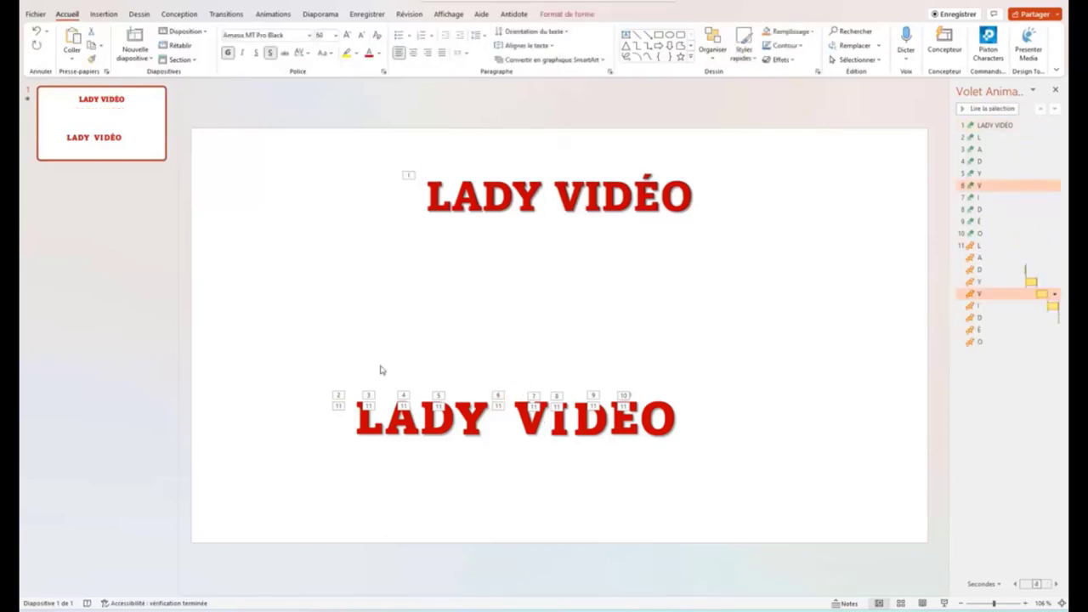
Raise the lettered LADY VIDÉO row under the main title and make the second L effect third.
drag(286, 359, 790, 502)
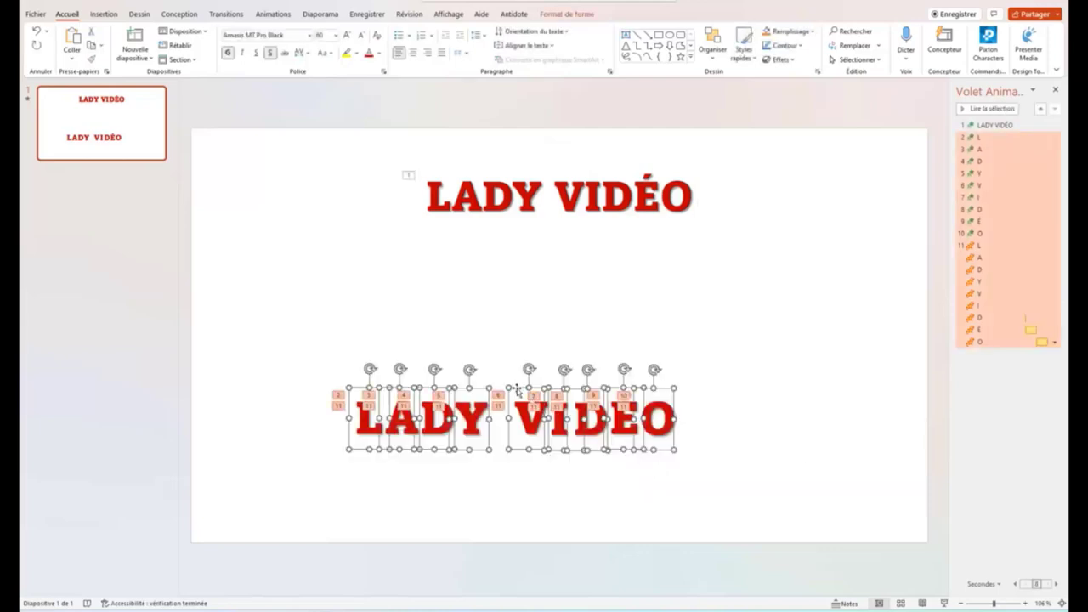
drag(517, 389, 560, 248)
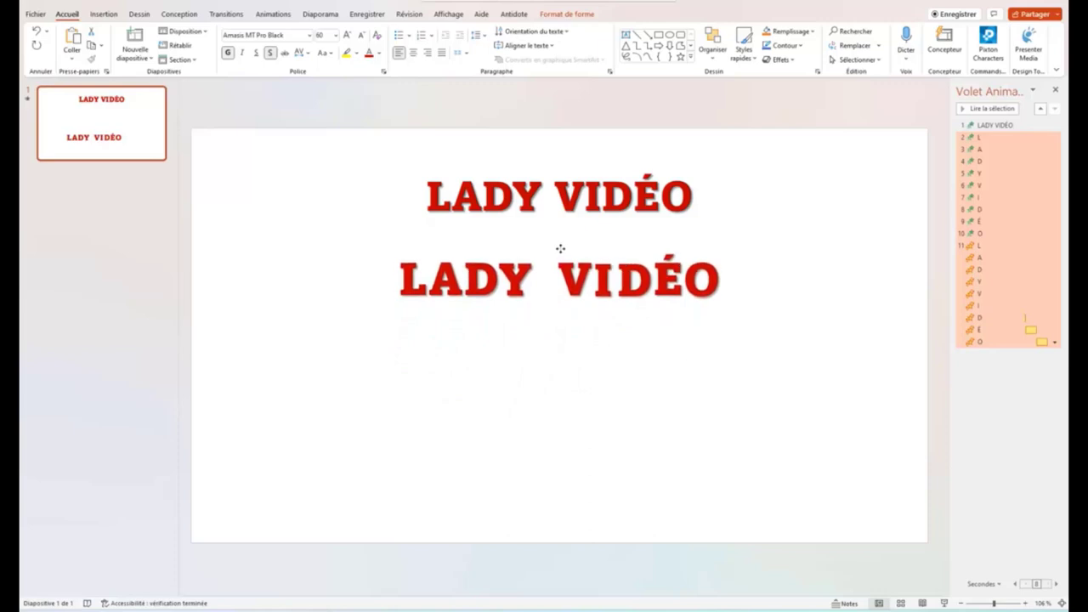
click(743, 445)
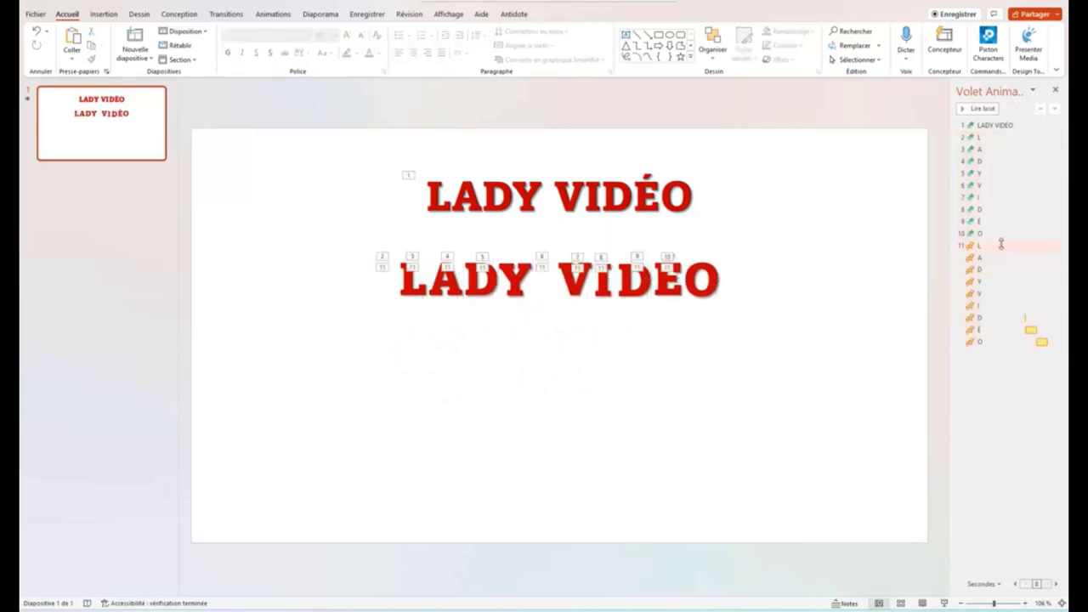
drag(1001, 244, 1007, 151)
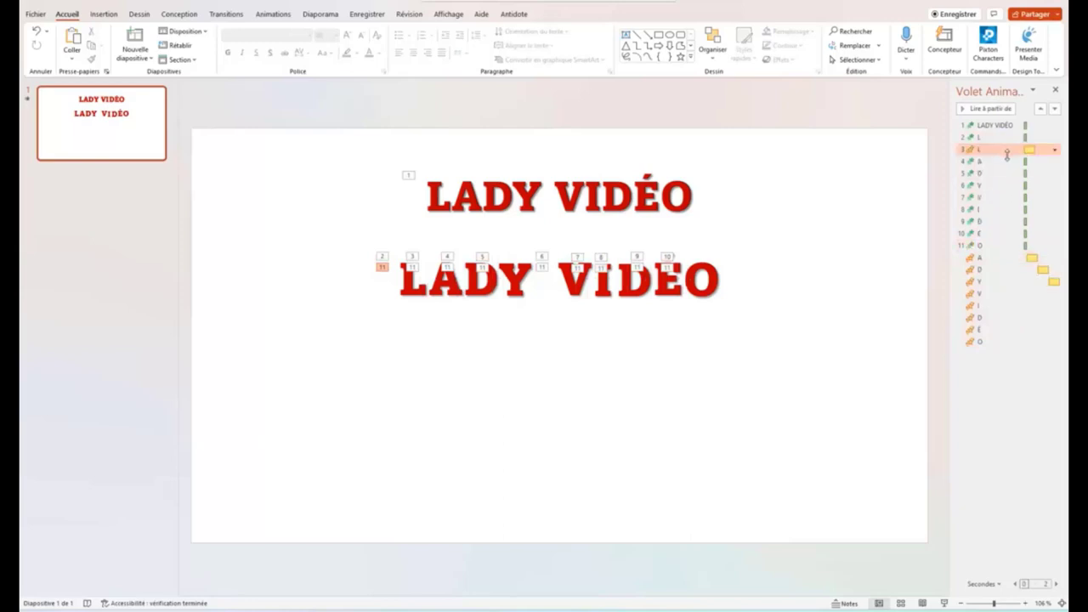
Place each Chanceler emphasis right under its letter's fly-in entrance: A, D, Y, V, I, D and E.
drag(1013, 259, 1013, 172)
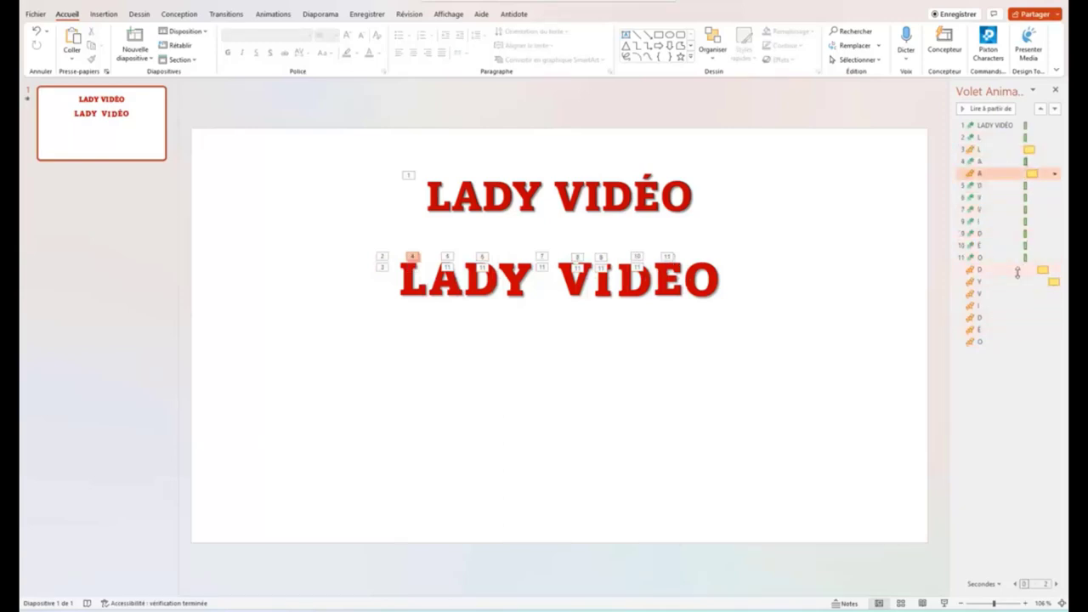
drag(1017, 272, 1017, 199)
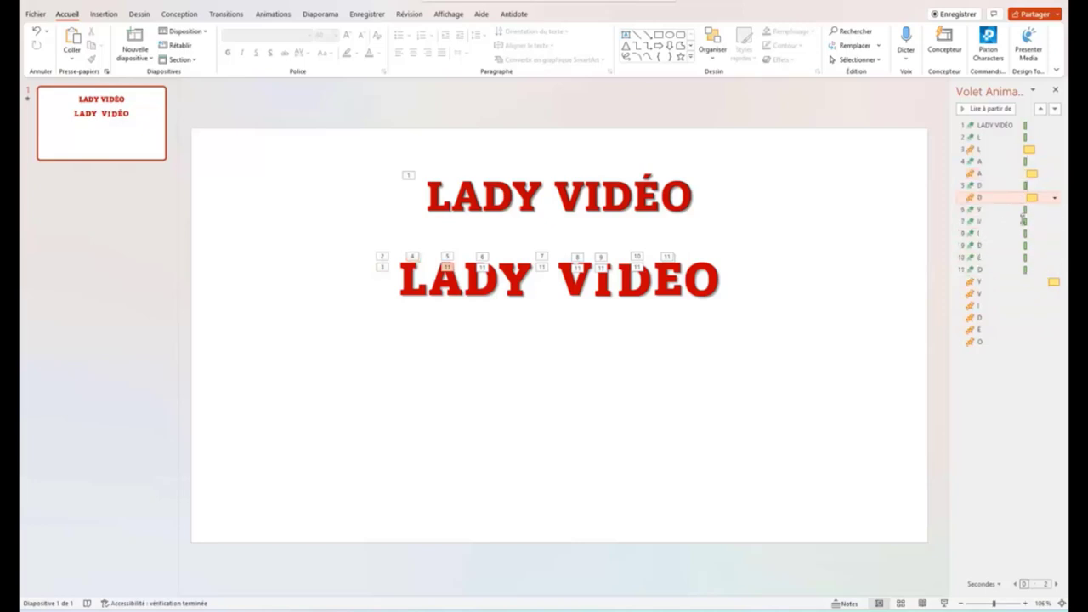
drag(1007, 282, 1011, 218)
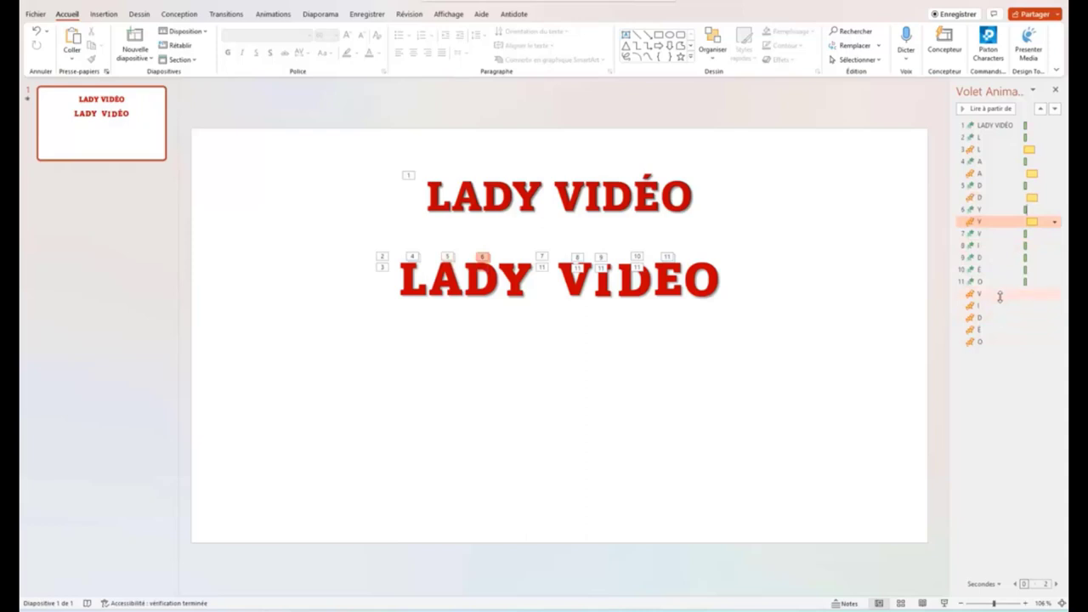
drag(999, 295, 1000, 240)
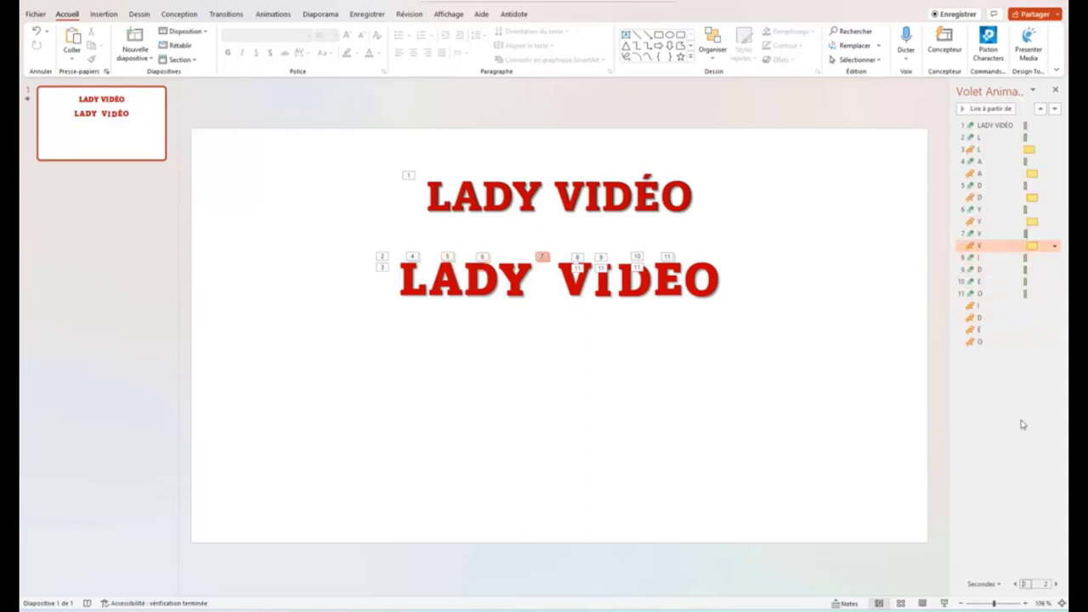
drag(1004, 308, 1006, 267)
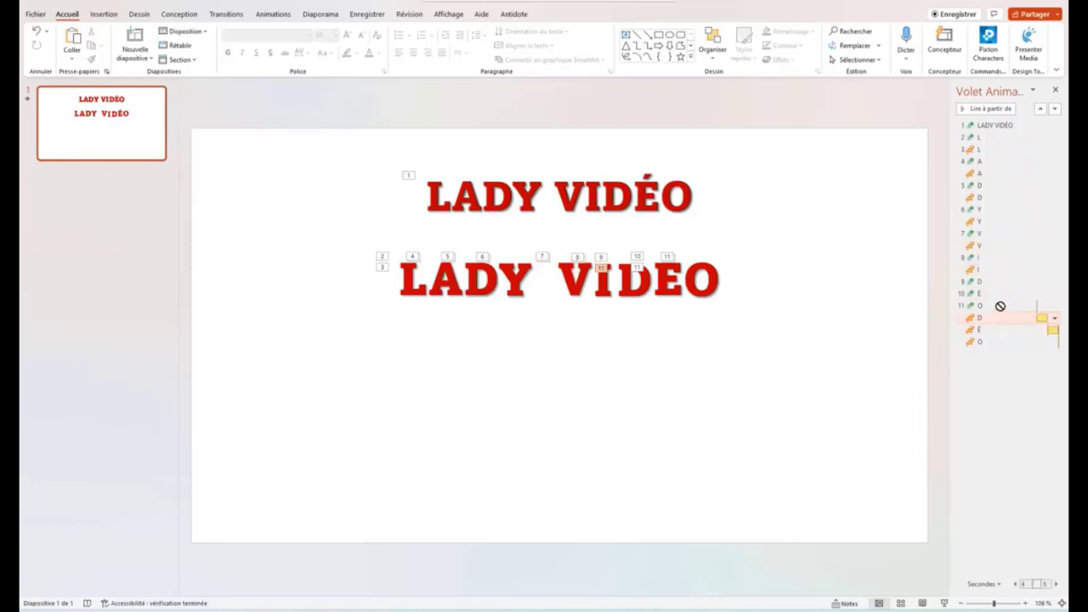
drag(1000, 318, 1001, 293)
drag(1009, 332, 1012, 316)
click(431, 472)
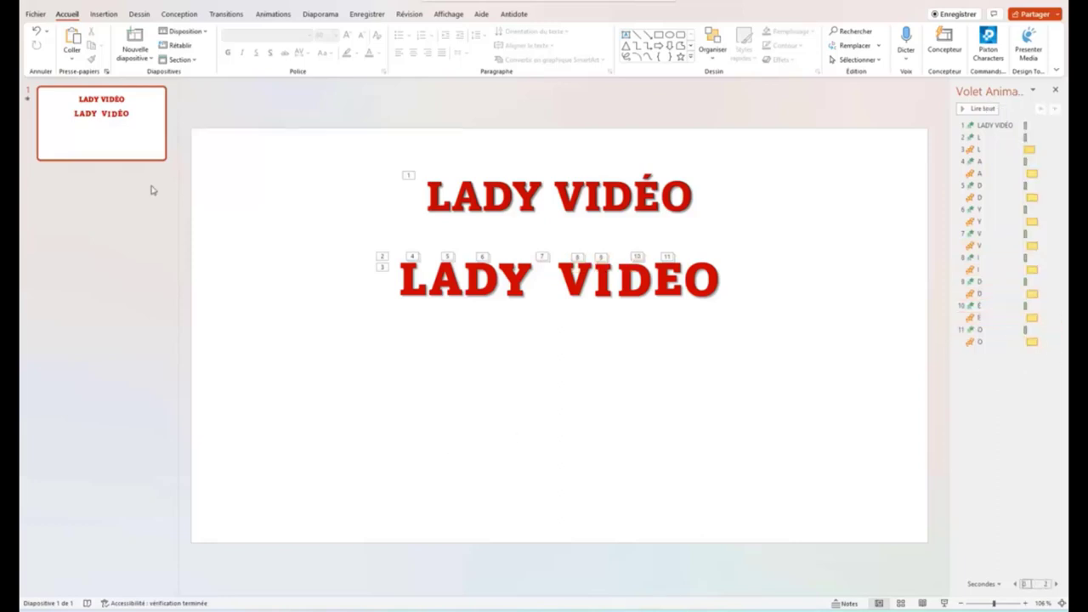
Replay the slide animation, then select every effect in the Animation Pane, from LADY VIDÉO to the last.
click(28, 100)
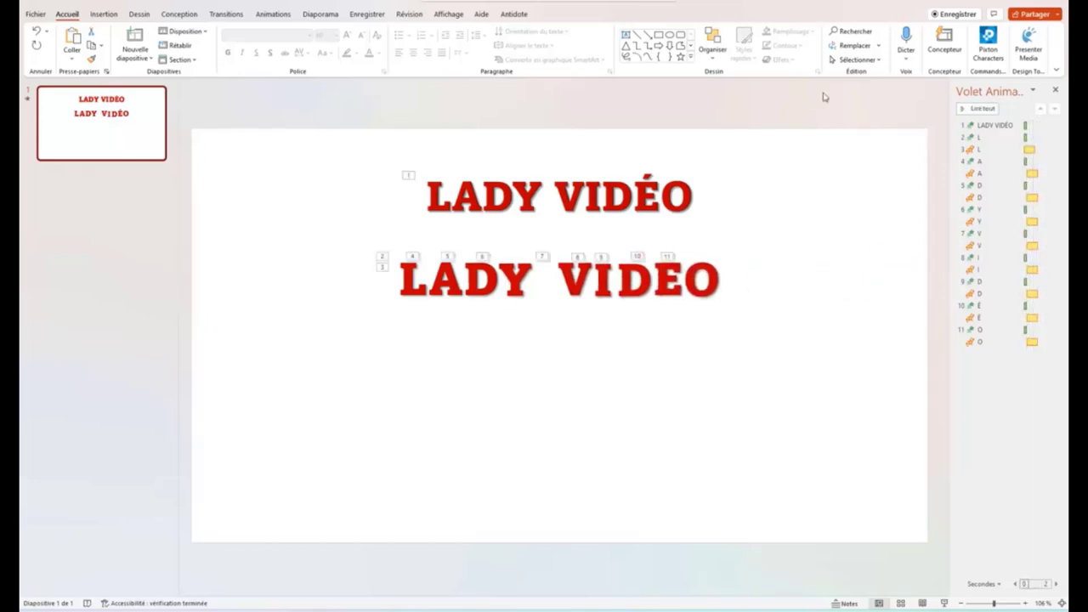
click(1048, 125)
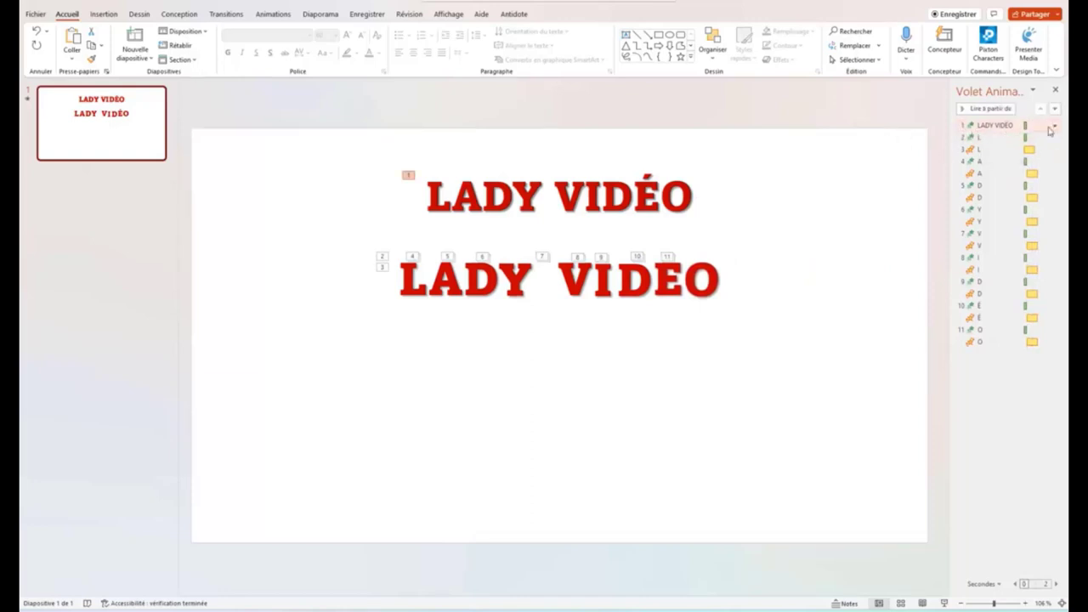
shift+click(1054, 340)
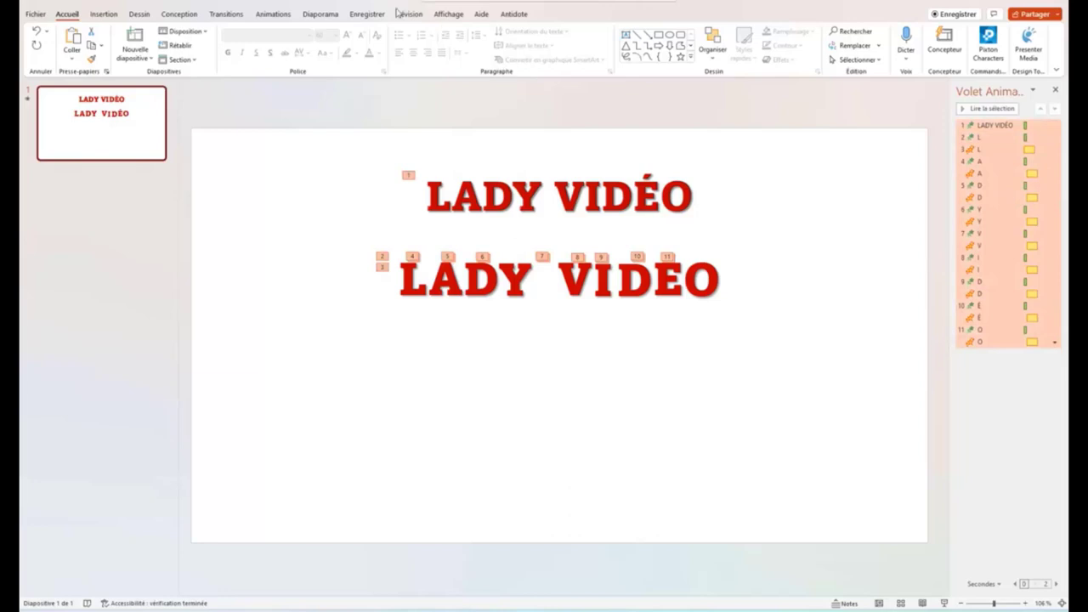
click(273, 14)
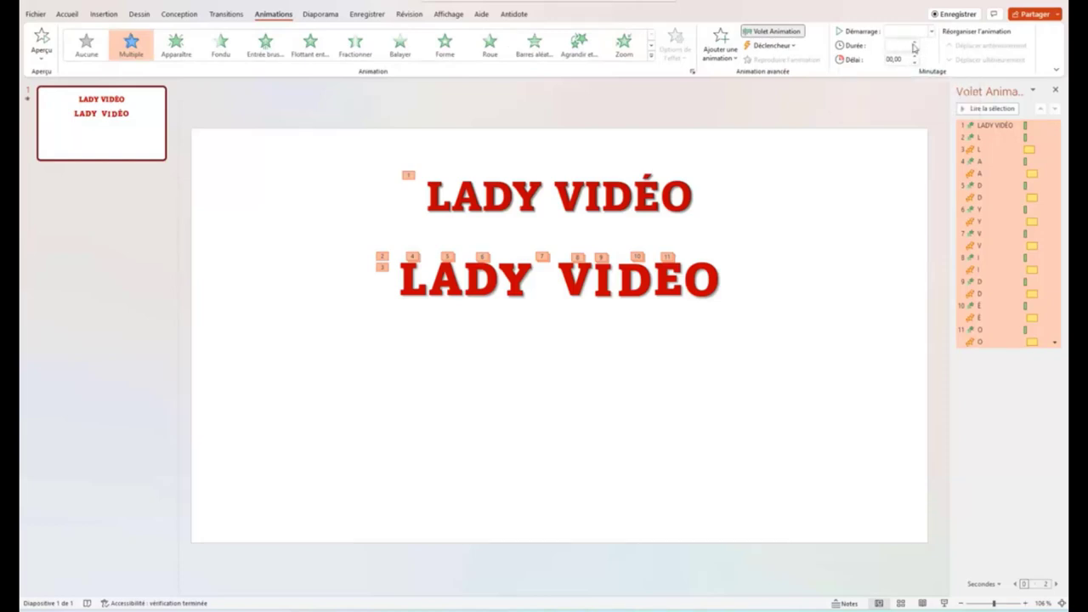
Shorten the Durée of all selected effects to one shared value and replay the slide preview.
click(914, 47)
click(915, 50)
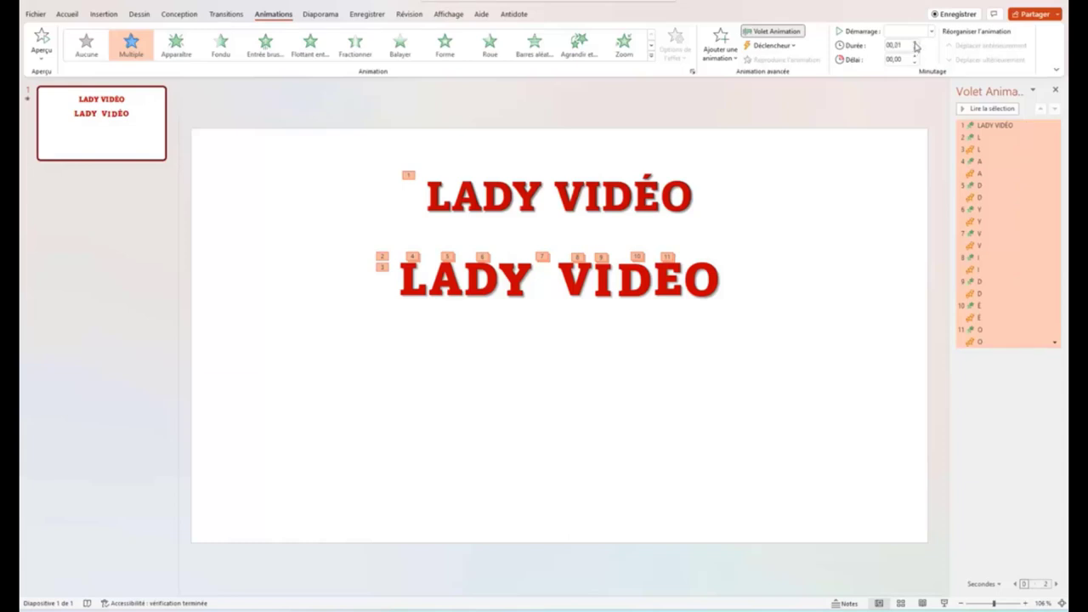
click(864, 214)
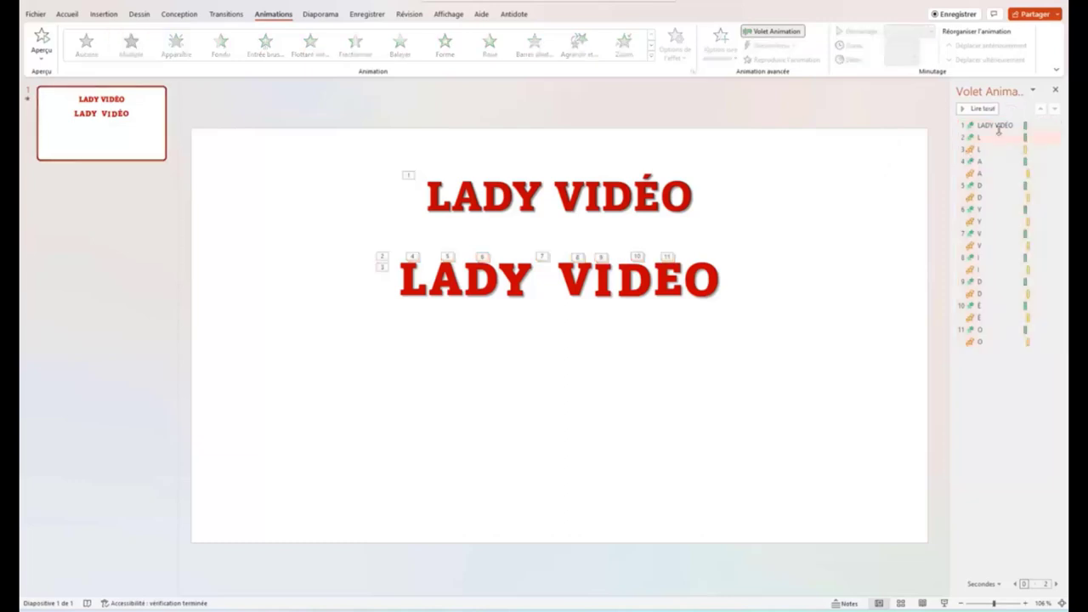
click(29, 99)
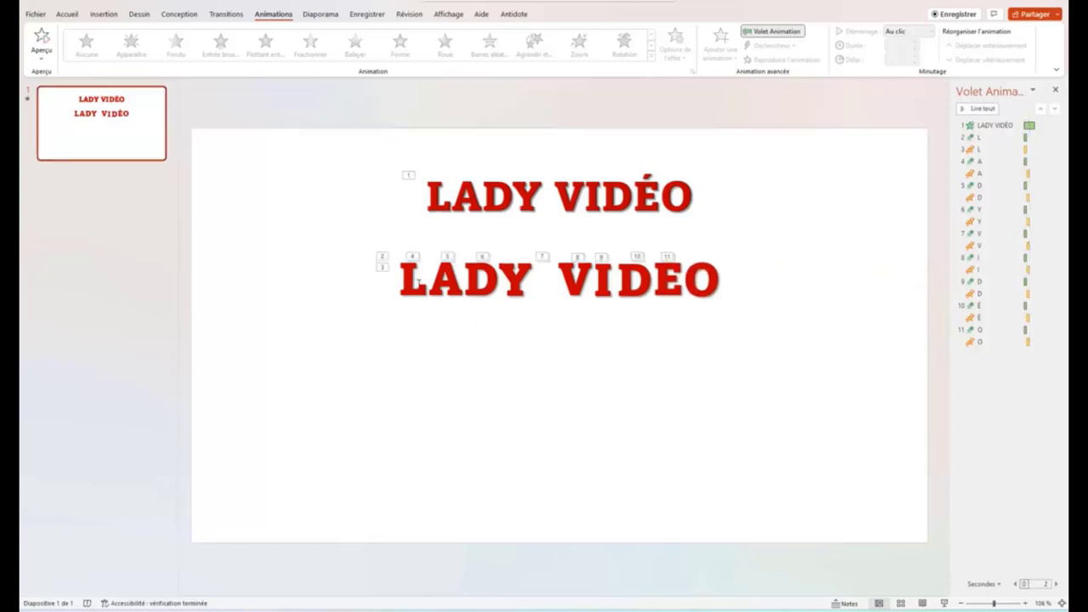
Set the Carillon sound on the first L's fly-in and Chanceler animations.
click(418, 284)
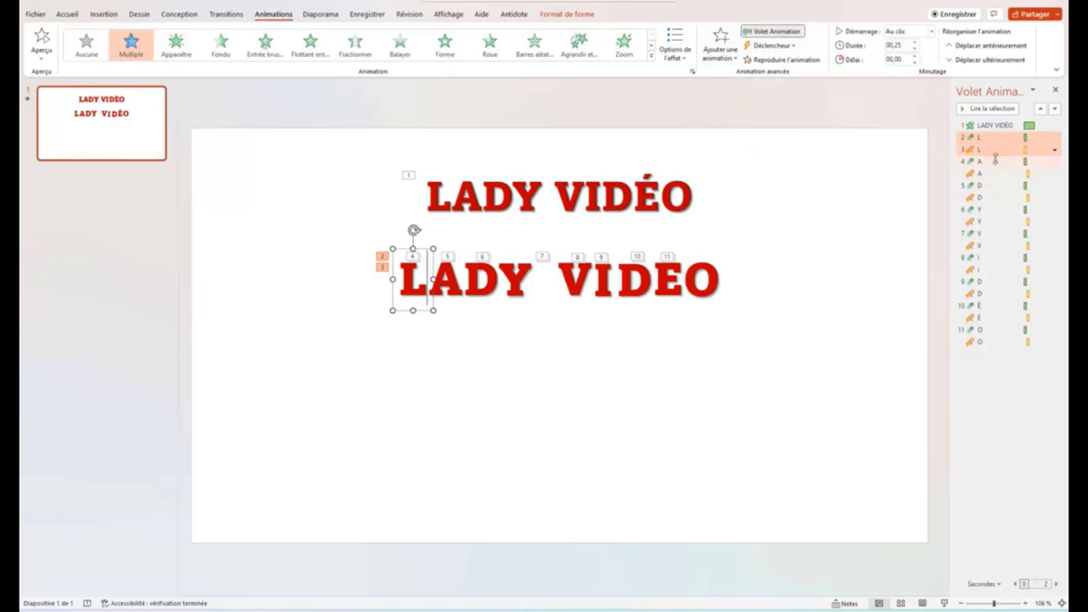
click(1054, 151)
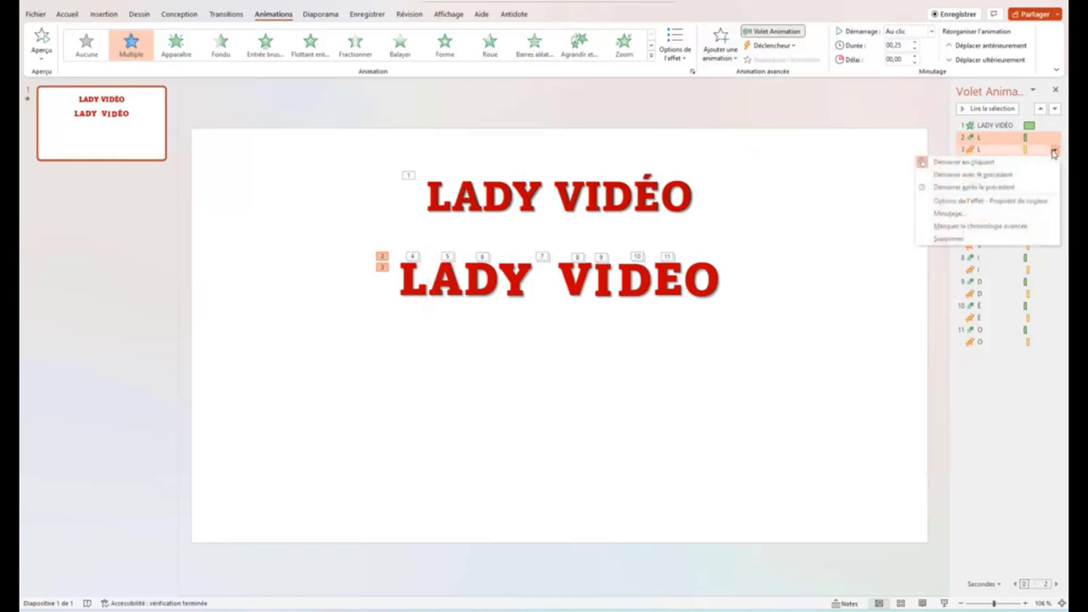
click(1006, 200)
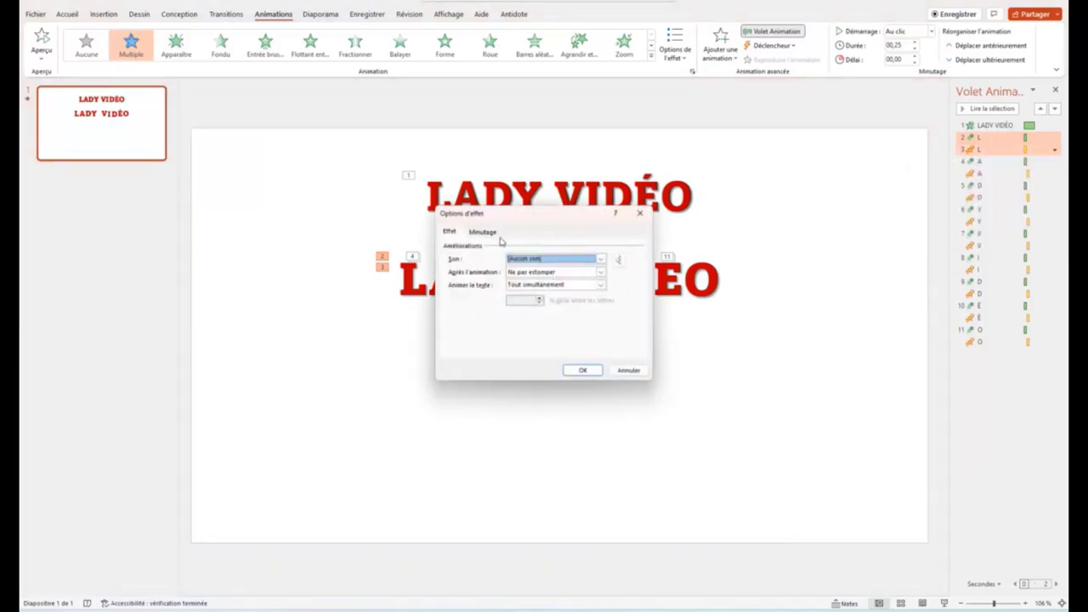
click(601, 260)
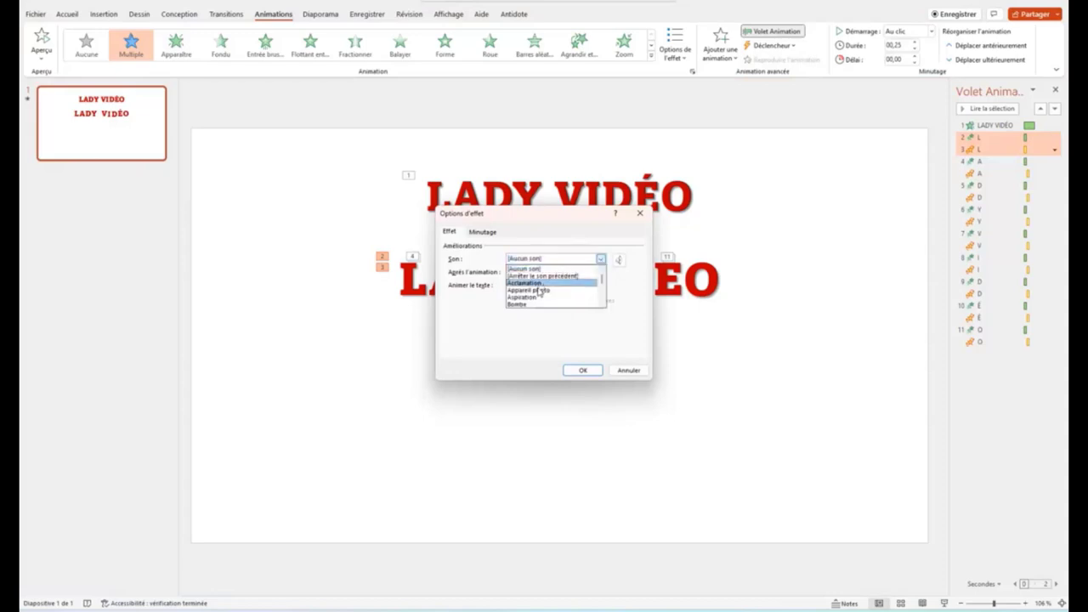
scroll(538, 294, down, 1)
scroll(536, 299, down, 1)
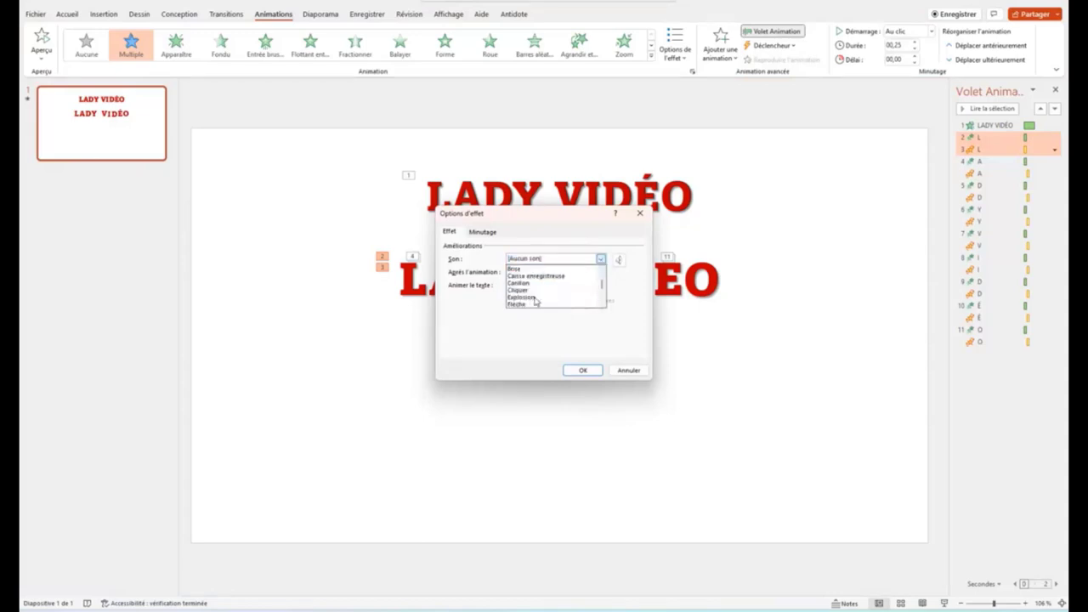
click(520, 283)
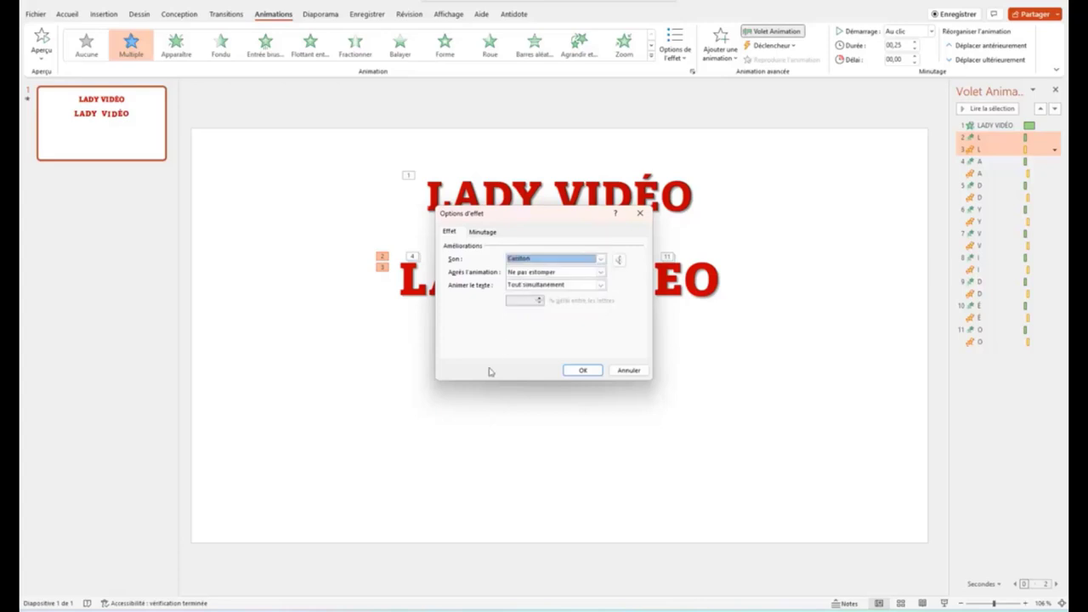
click(583, 370)
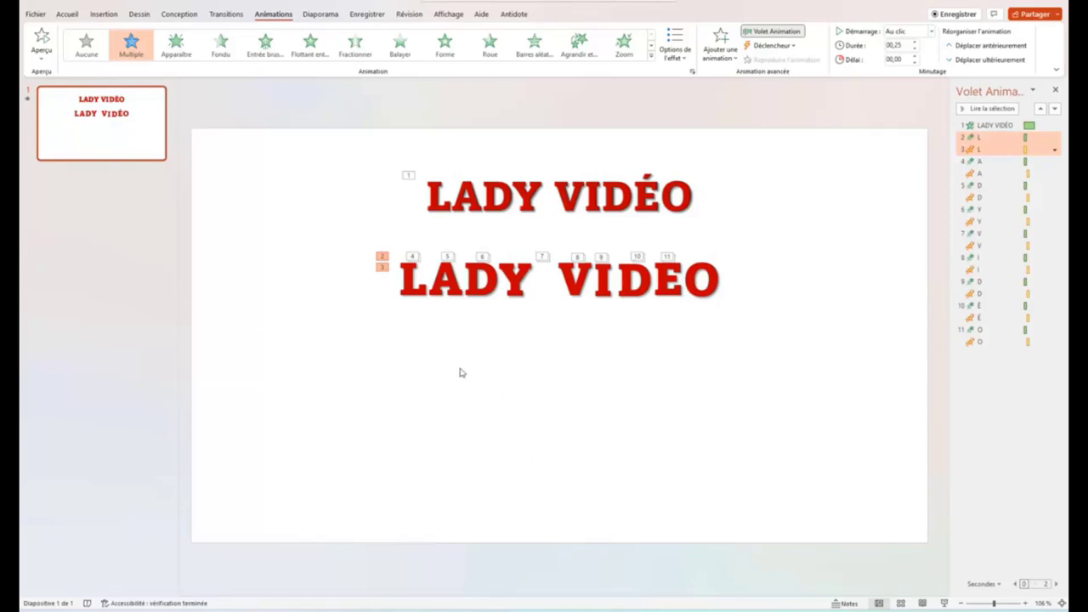
Set the first L's Entrée brusque sound to [Aucun son] and replay the preview.
click(1054, 139)
click(1057, 141)
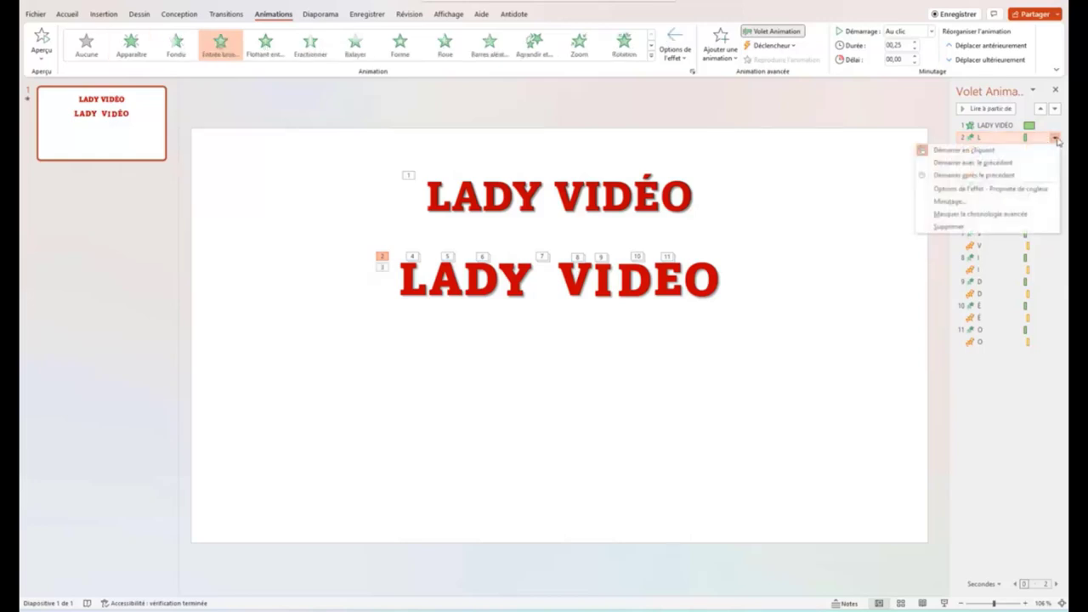
click(986, 188)
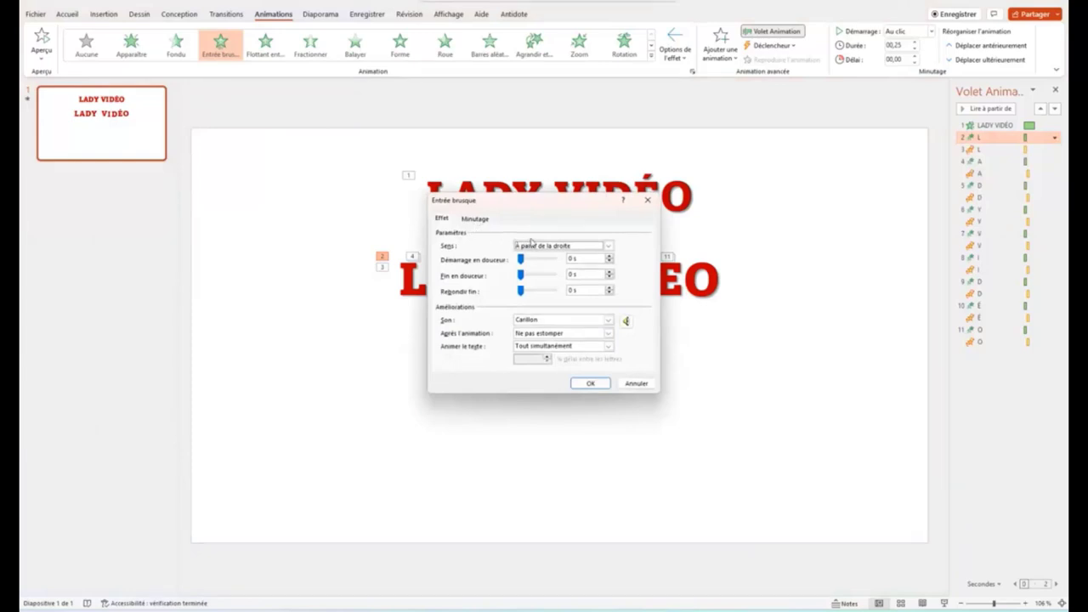
click(606, 321)
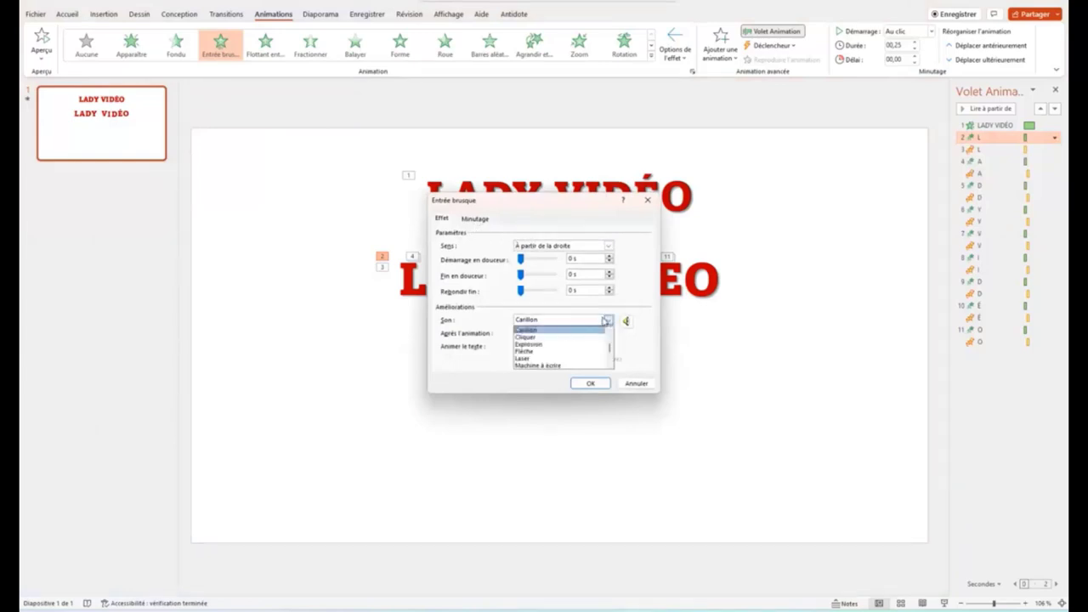
scroll(561, 346, up, 2)
click(551, 334)
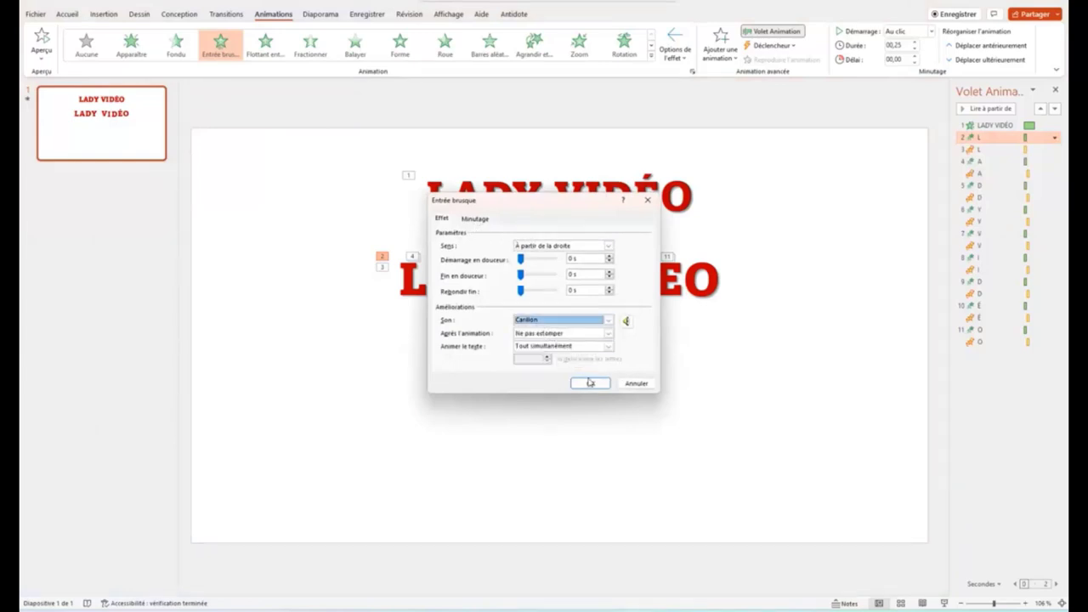
click(608, 320)
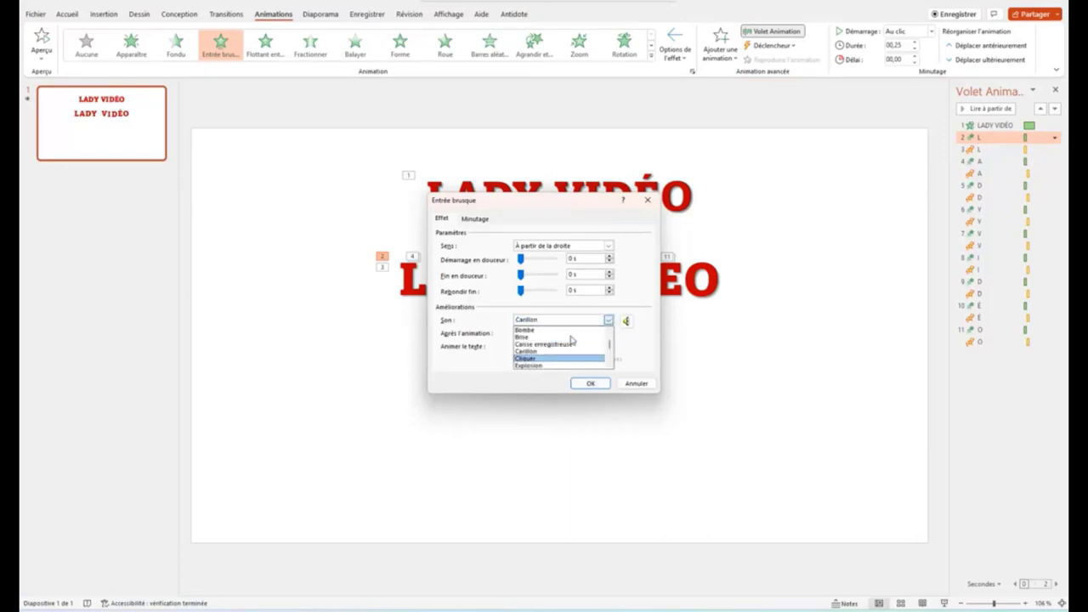
scroll(573, 341, up, 2)
click(536, 331)
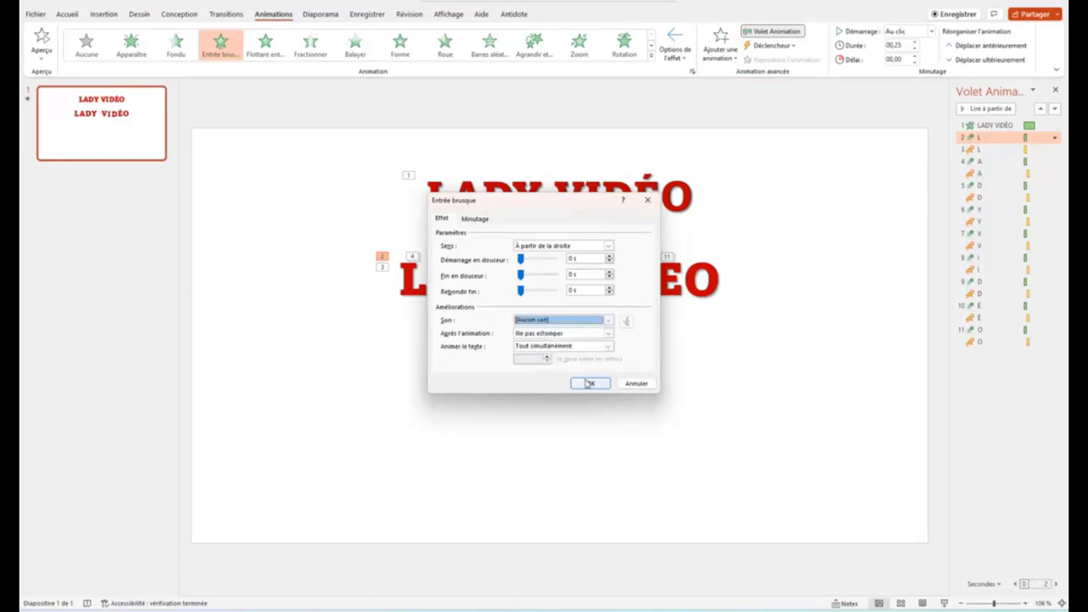
click(590, 384)
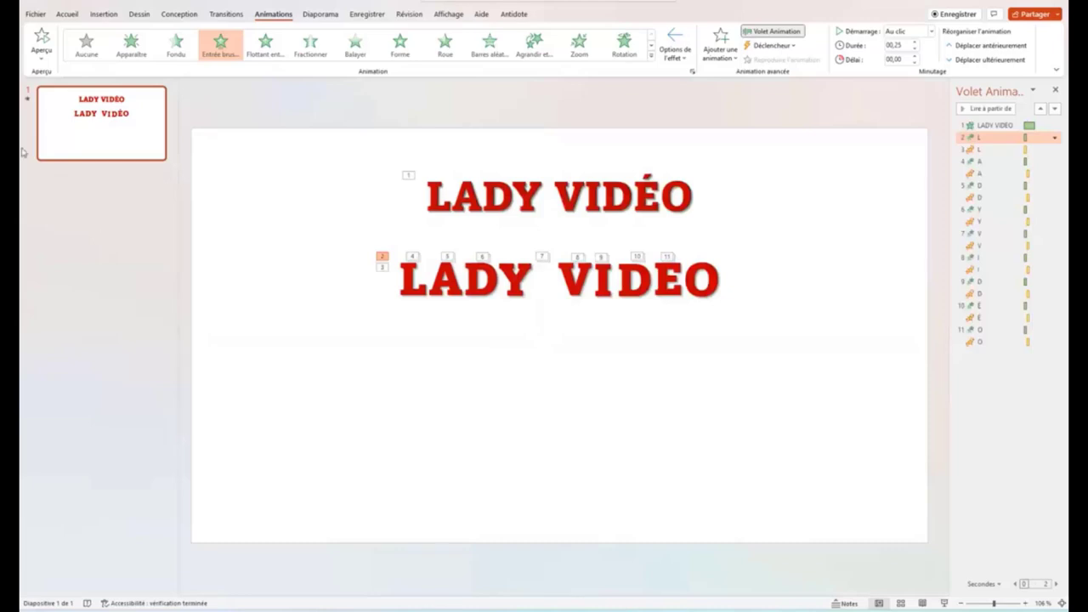
click(26, 100)
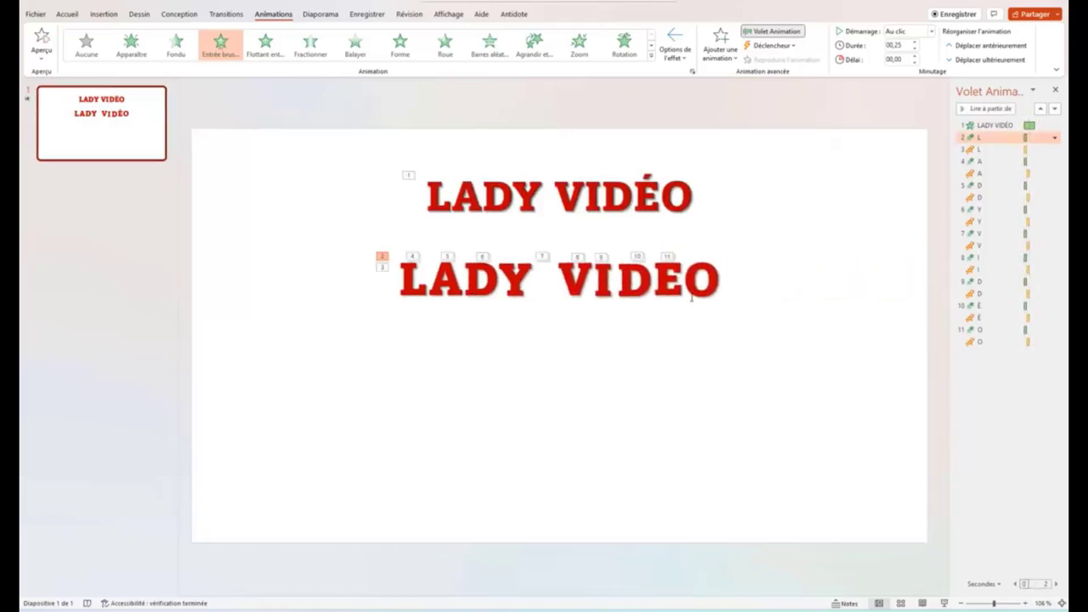
Give the final O's Chanceler emphasis the Sifflement sound.
click(978, 330)
shift+click(978, 342)
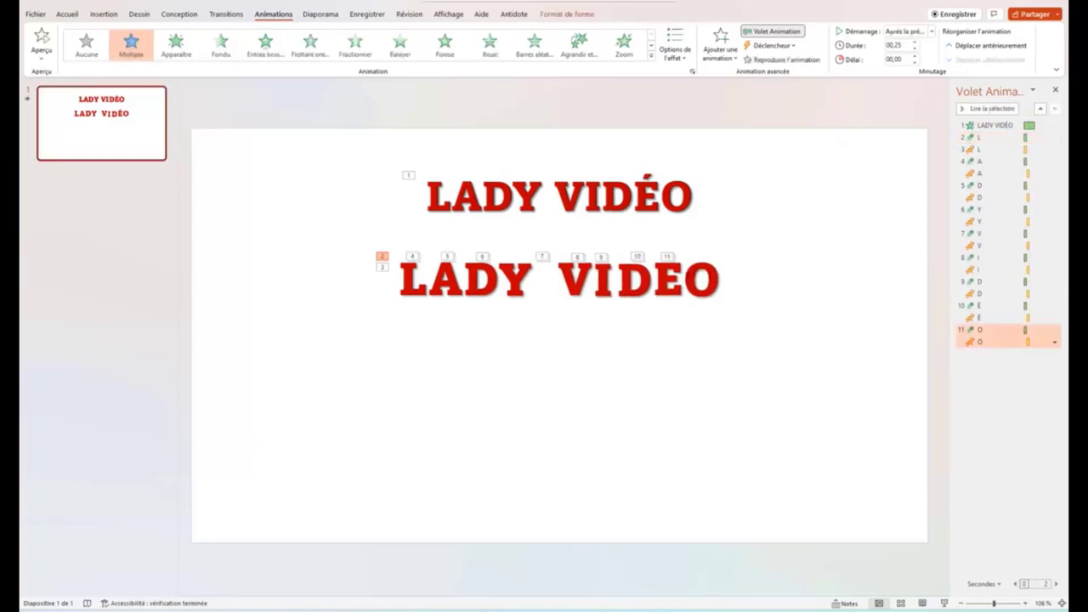
click(1010, 343)
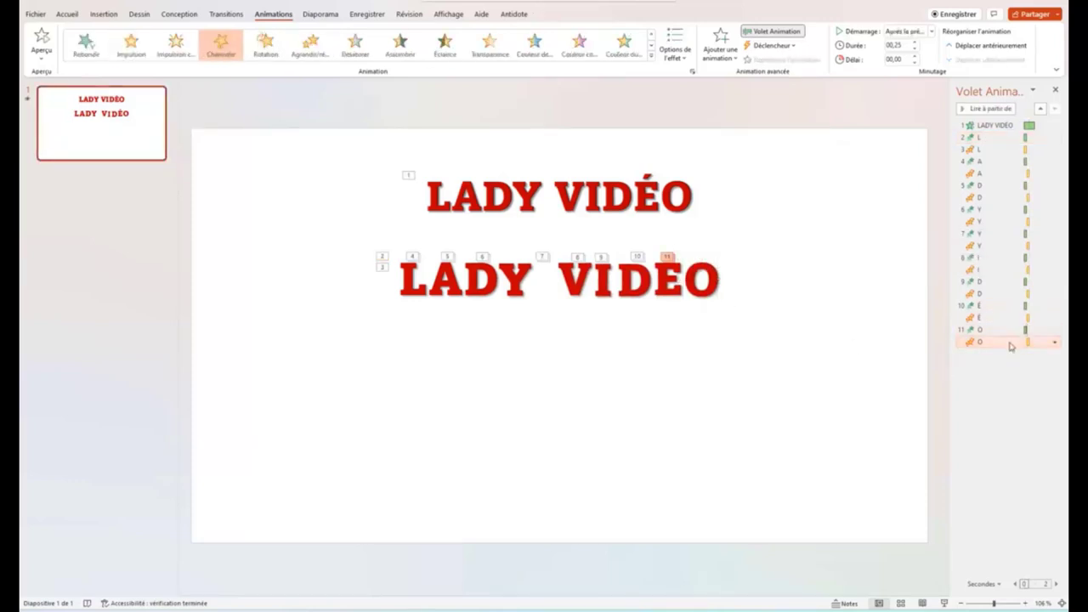
click(1055, 343)
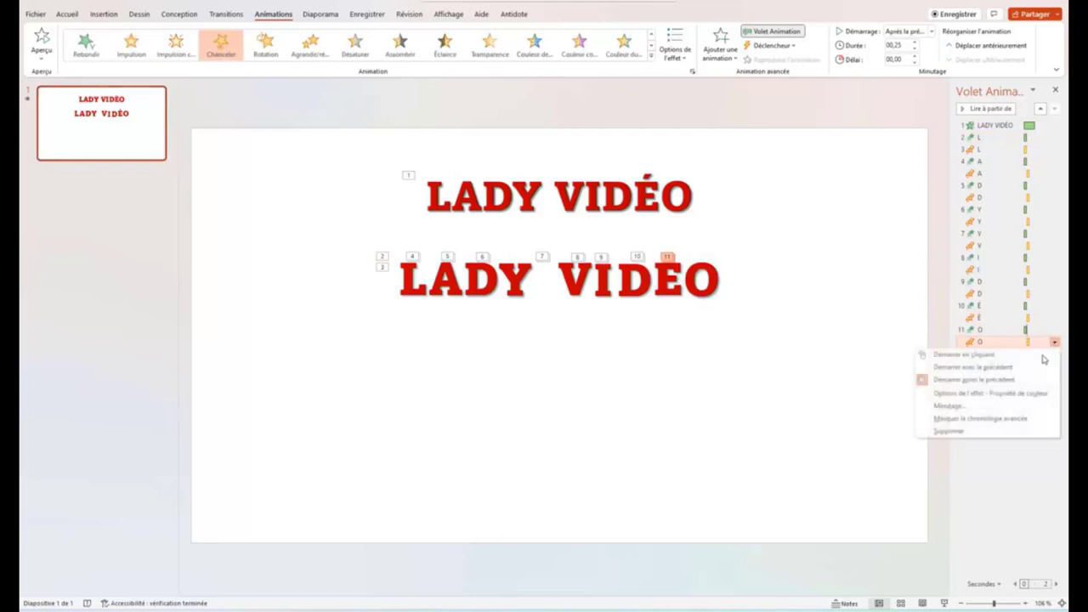
click(994, 394)
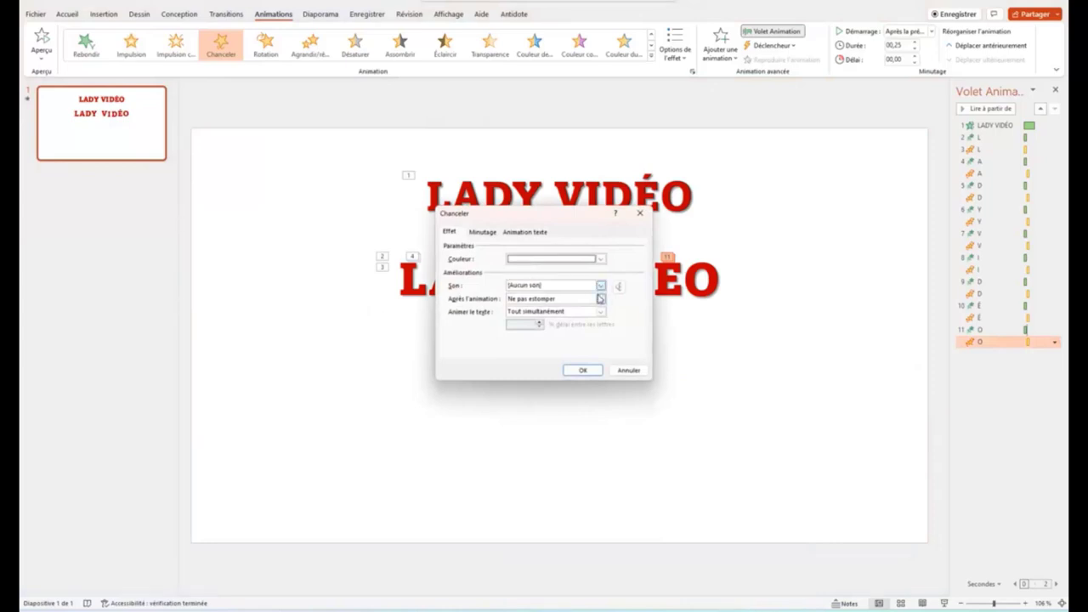
click(600, 286)
scroll(559, 310, down, 3)
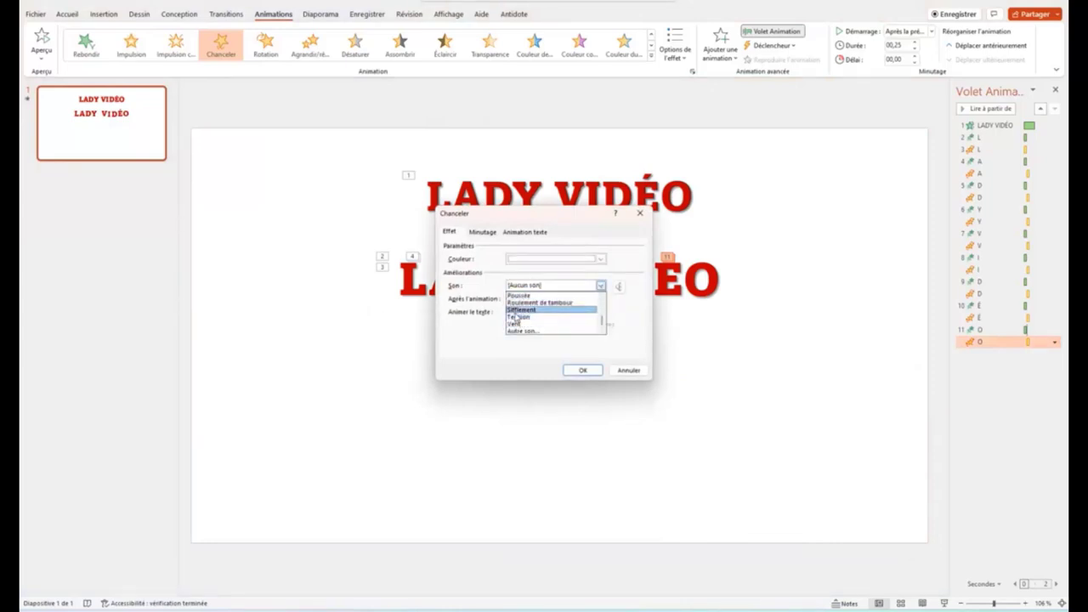
click(522, 310)
click(584, 370)
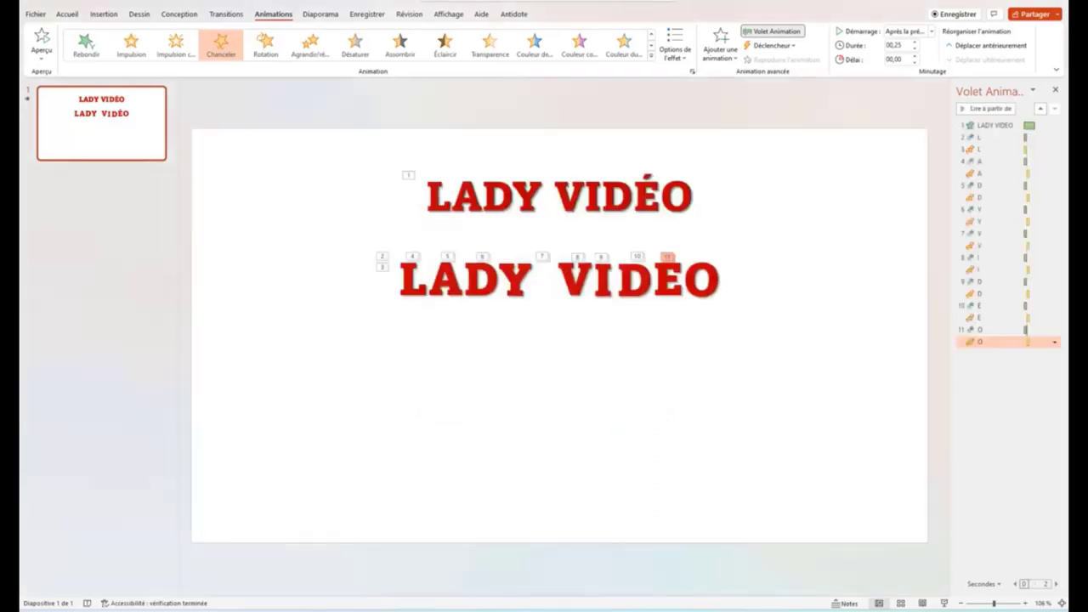
Give both of the final O's animations the Bombe sound.
click(680, 279)
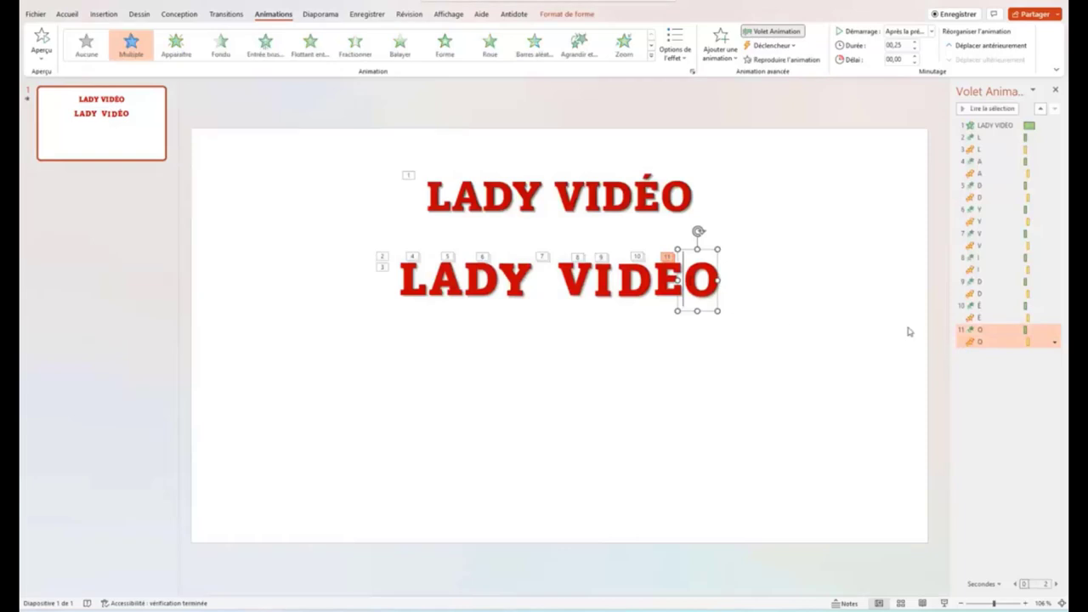
click(1054, 342)
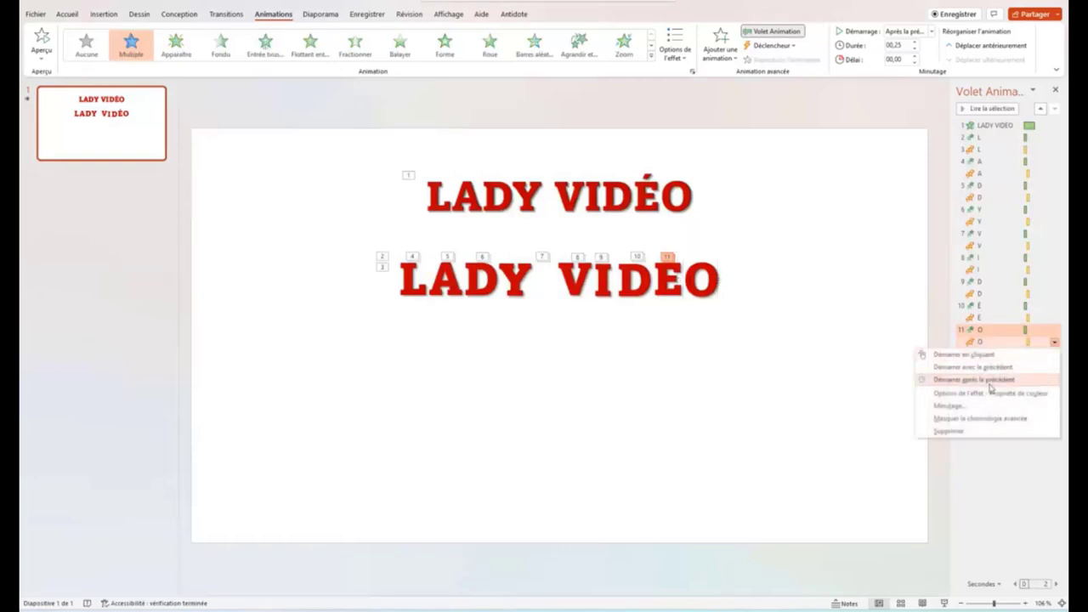
click(977, 393)
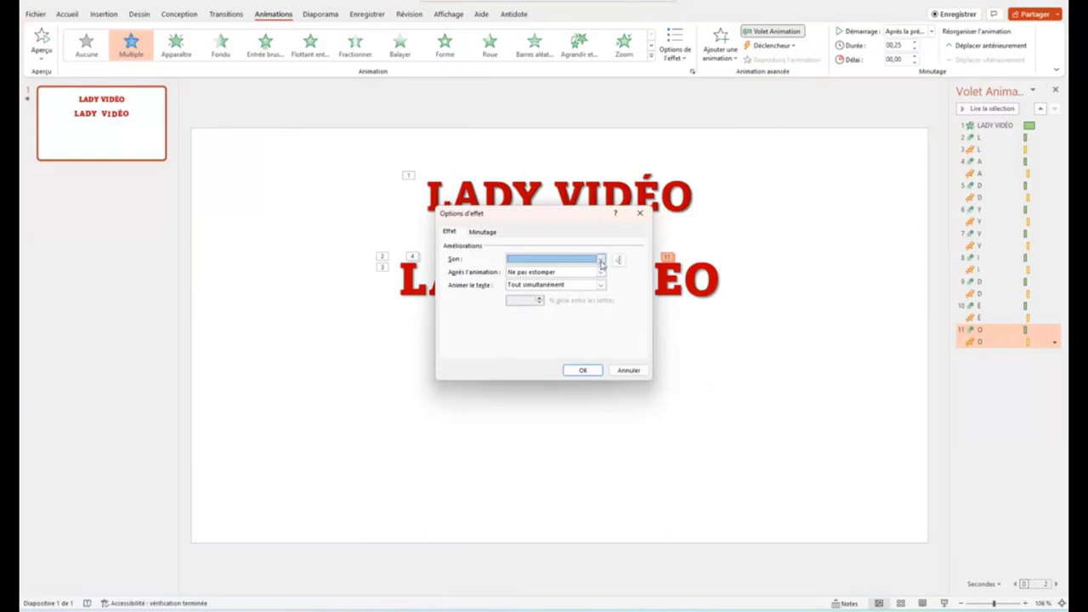
click(601, 260)
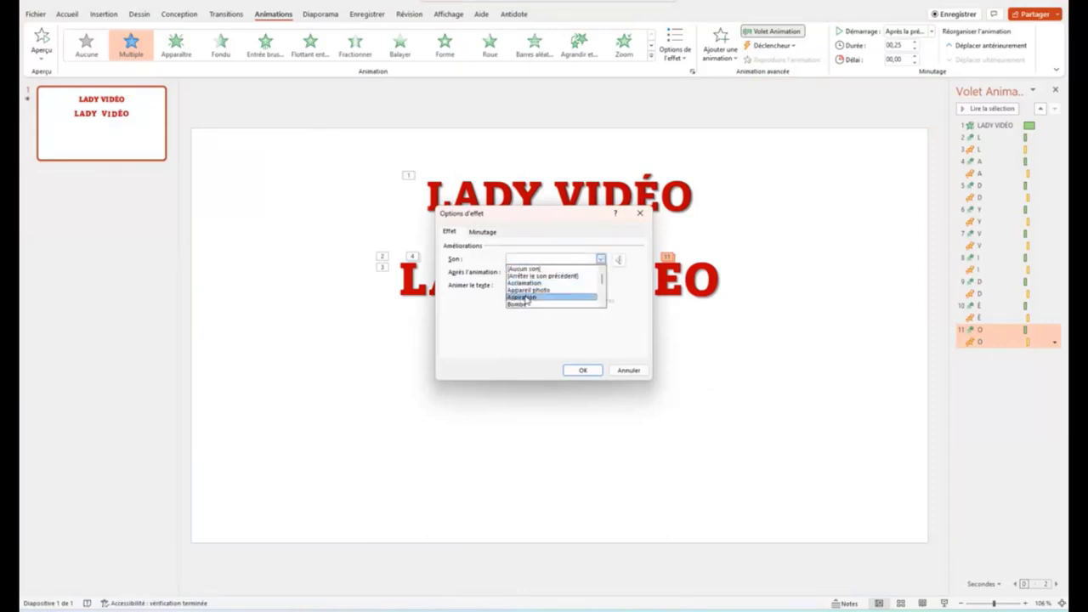
click(525, 302)
click(582, 369)
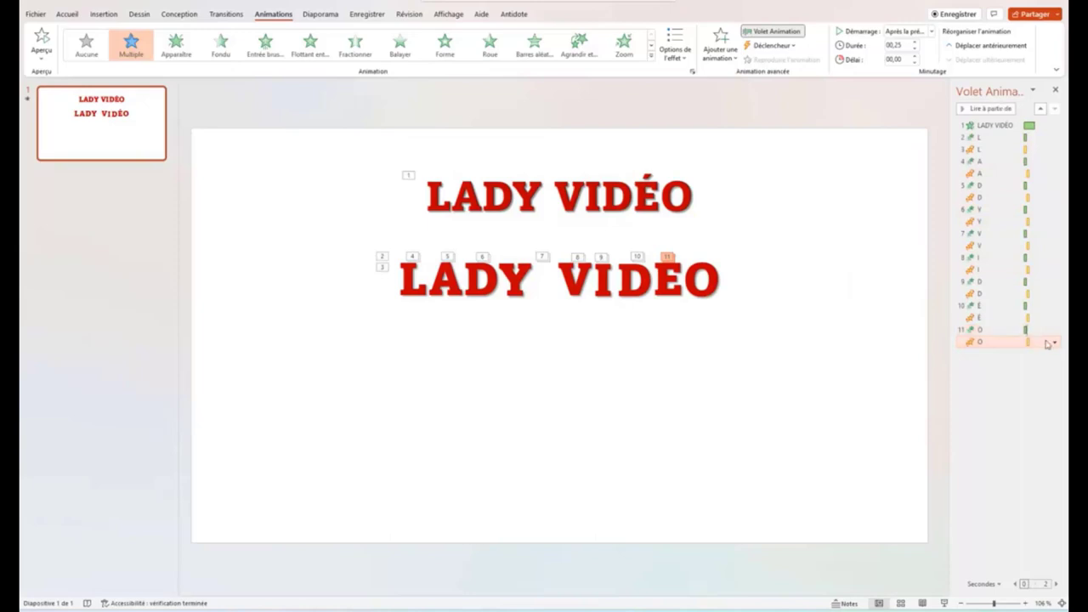
click(1053, 330)
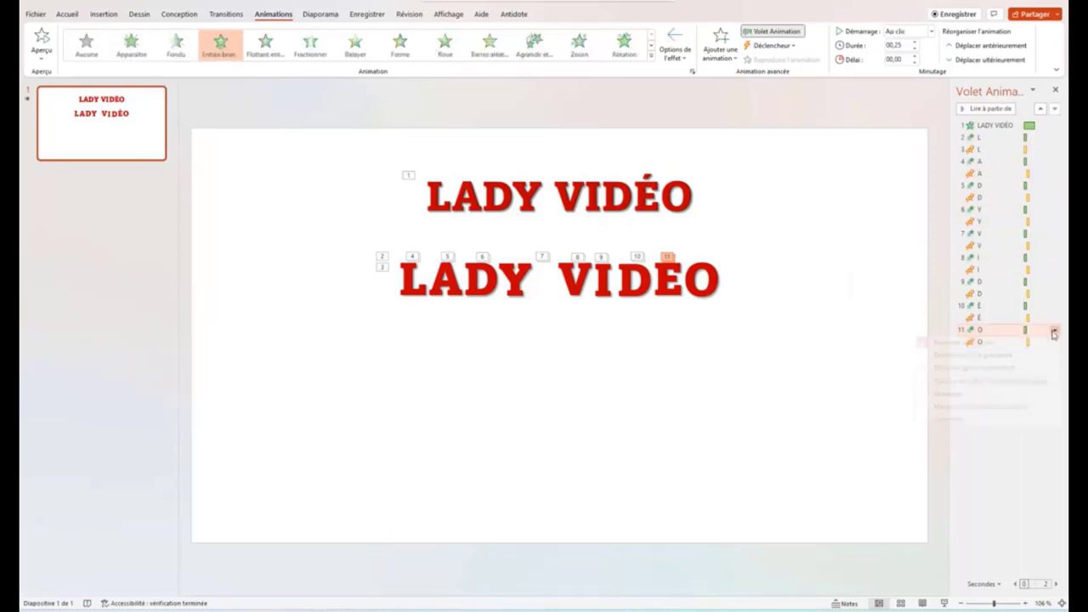
click(999, 384)
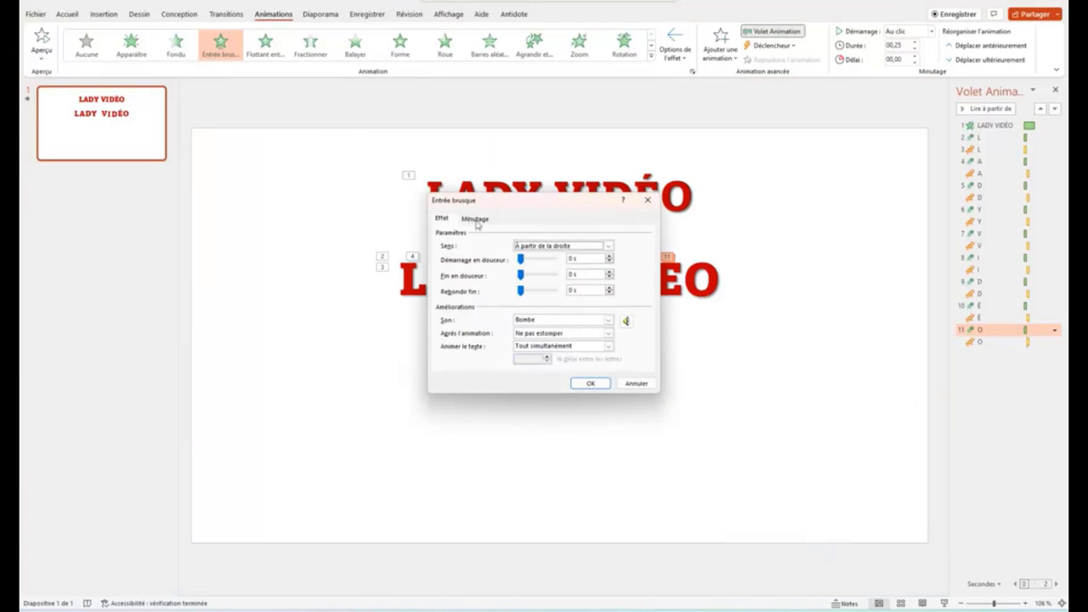
click(608, 321)
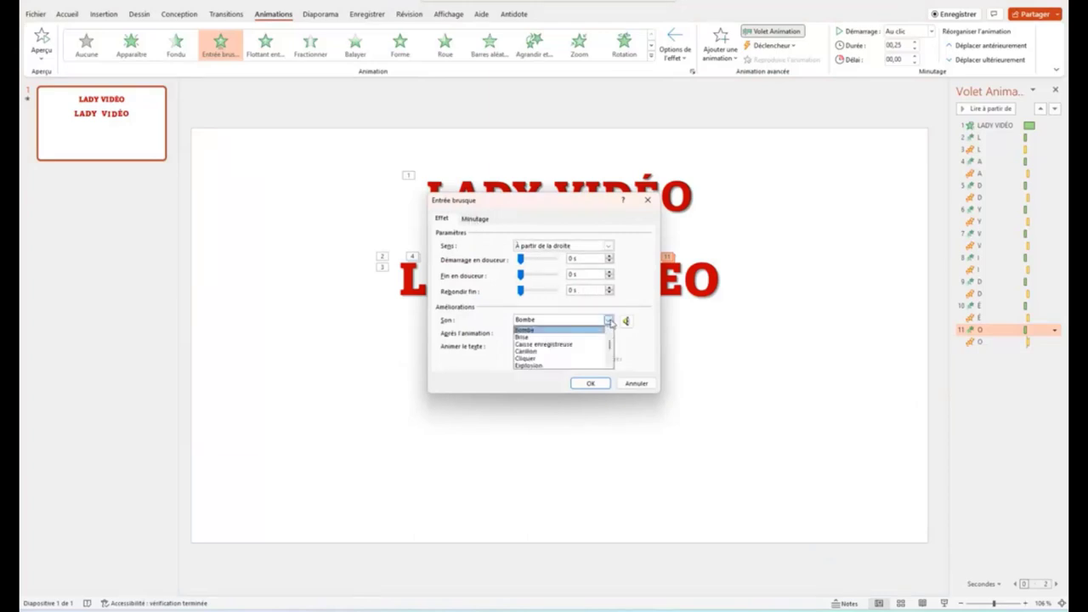
scroll(561, 344, up, 3)
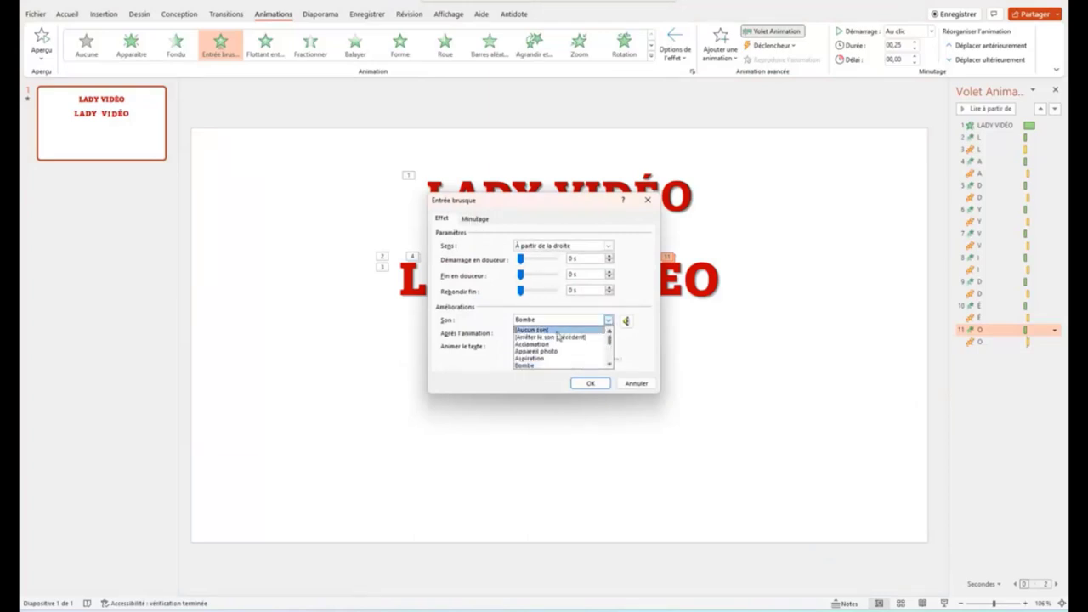
click(544, 330)
click(592, 384)
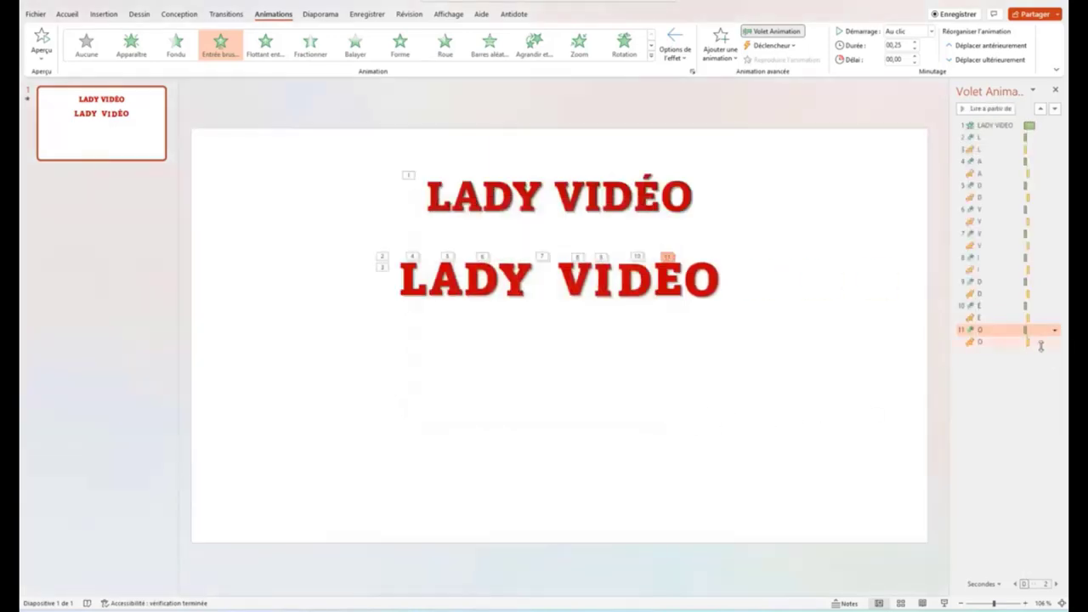
click(1041, 344)
click(1051, 342)
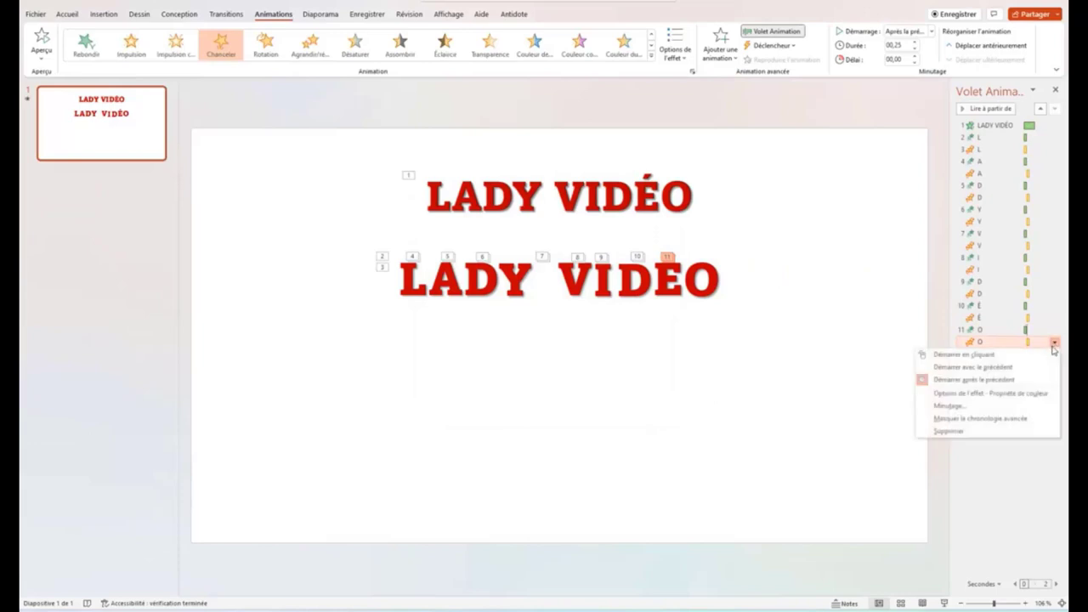
click(29, 99)
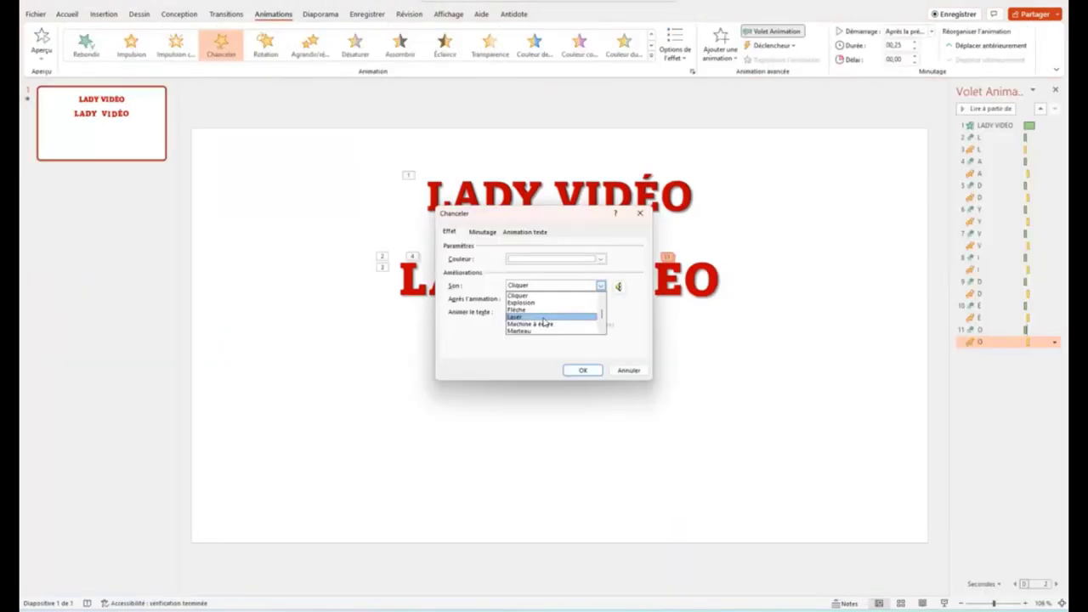
scroll(544, 322, down, 1)
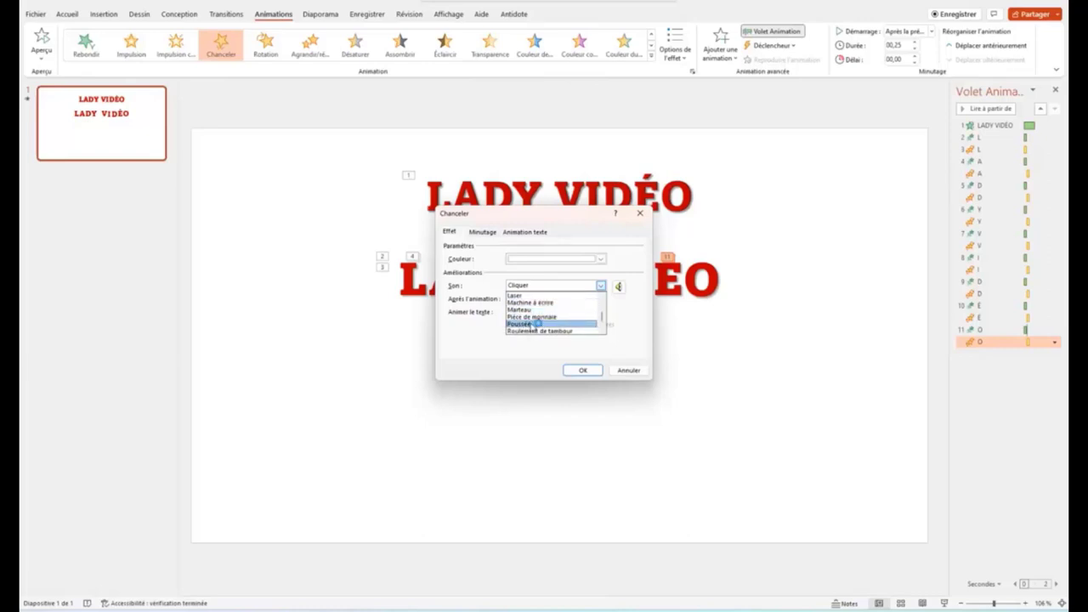
click(534, 331)
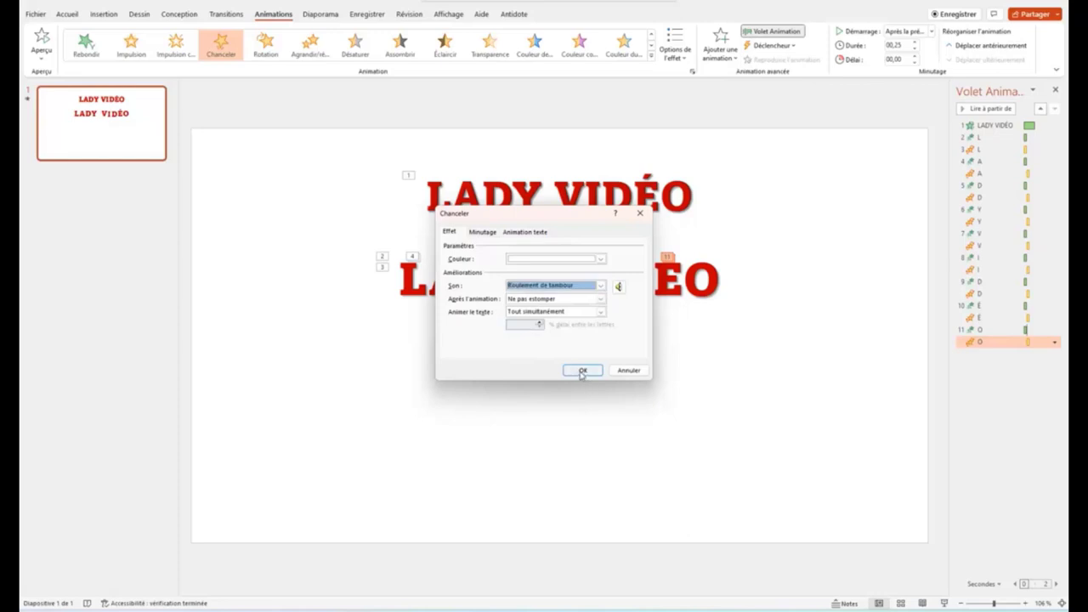
click(582, 371)
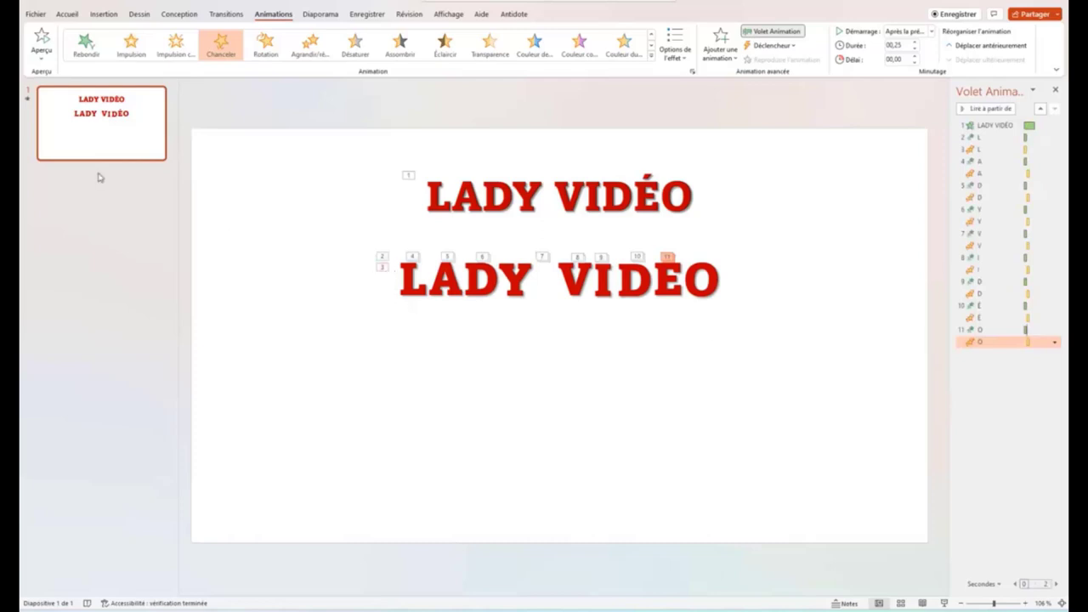
click(28, 100)
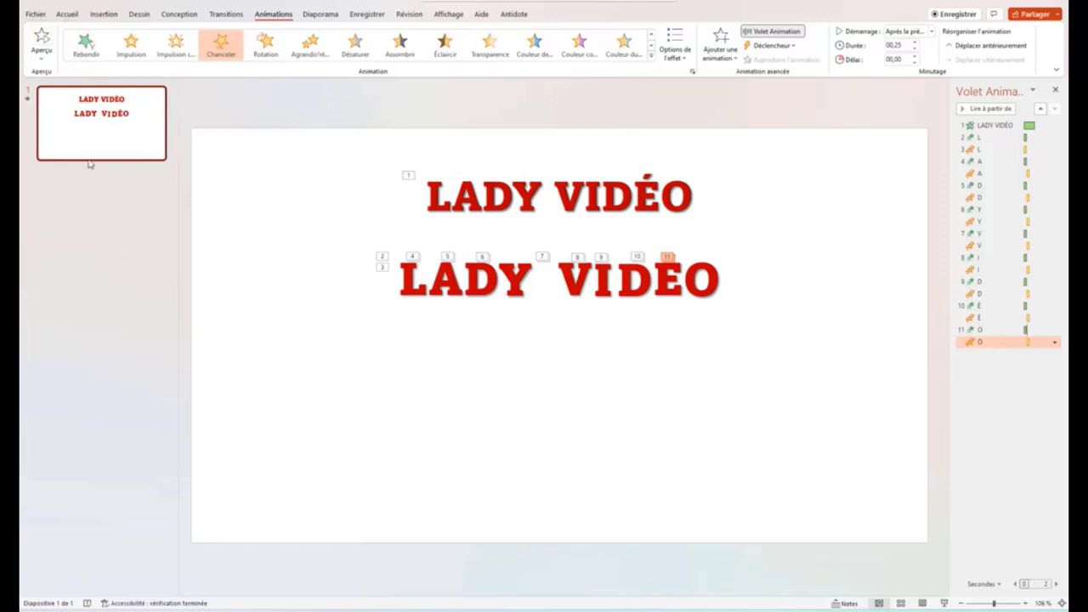
Insert a new blank second slide.
click(103, 14)
click(49, 53)
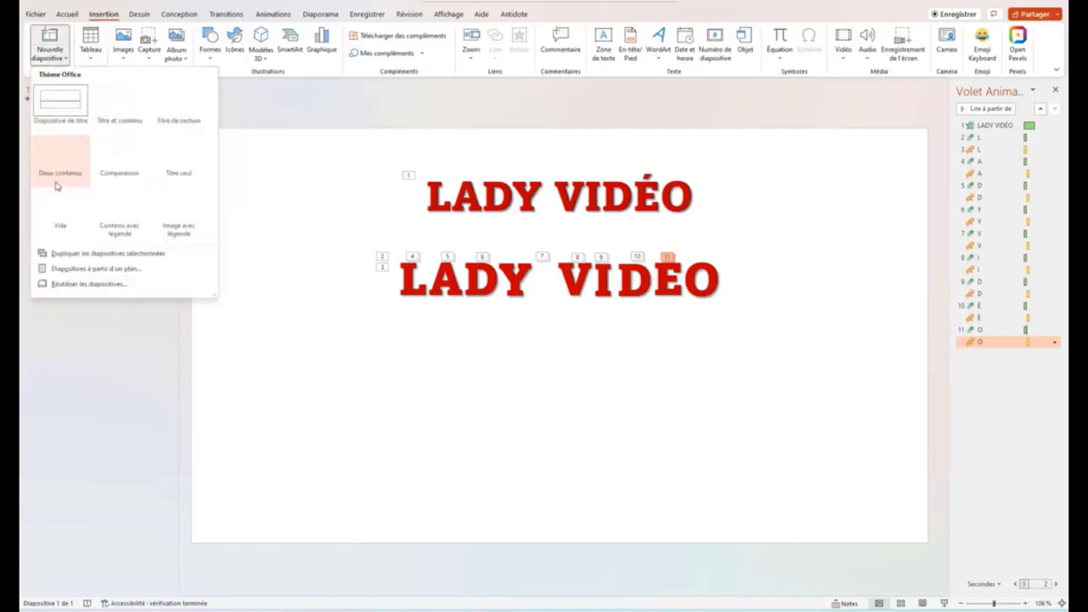
click(51, 205)
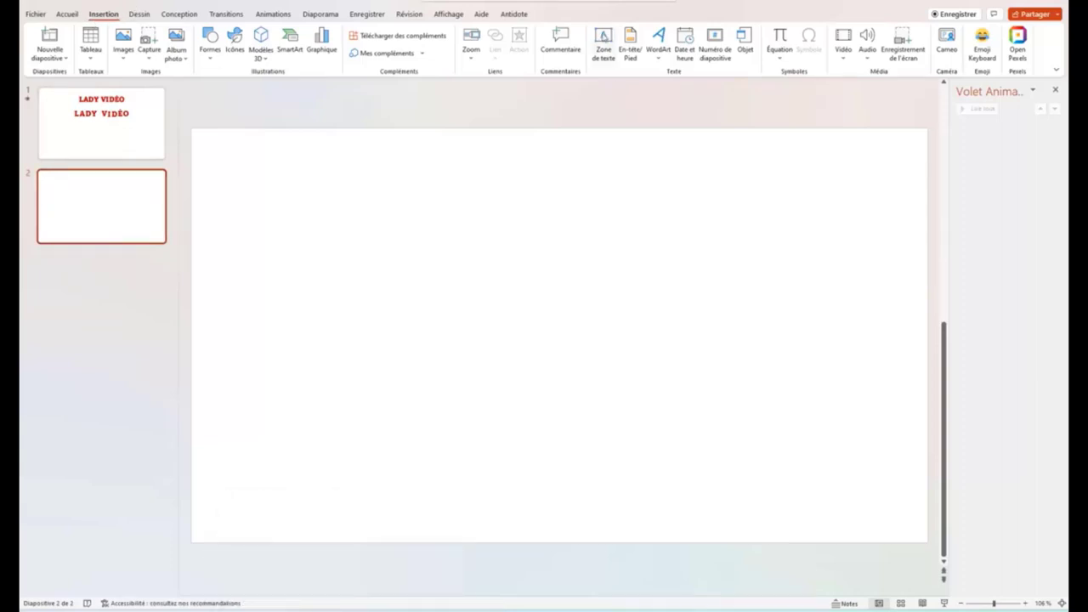
Draw a large text box on slide 2 and paste the Lorem Ipsum paragraphs into it.
click(602, 41)
drag(270, 173, 855, 500)
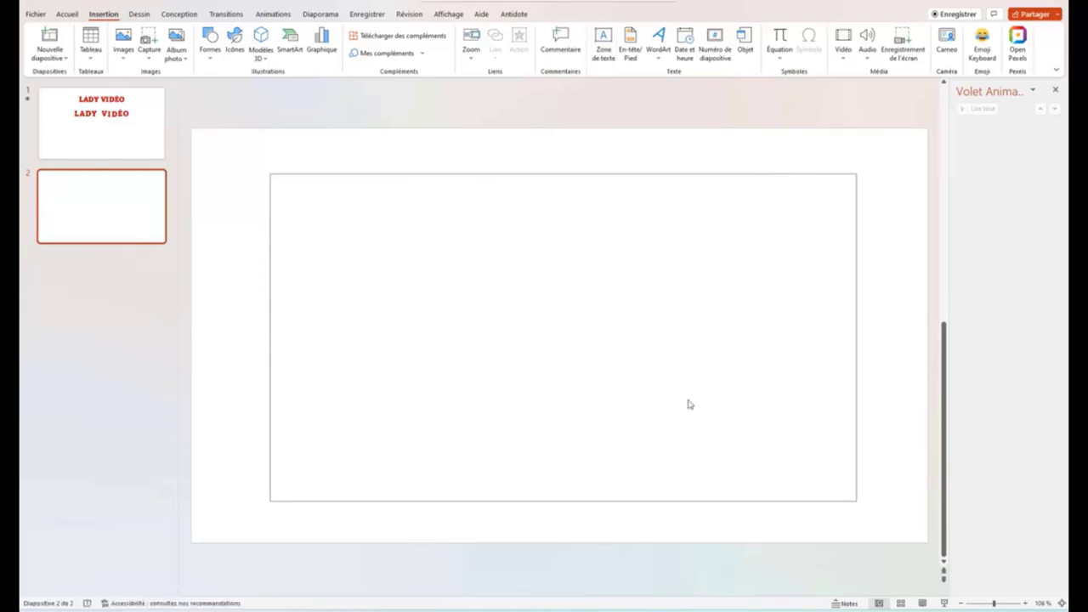
text(Le Lorem Ipsum est simplement du faux texte employé dans la composition et la mise en page avant impression. Le Lorem Ipsum est le faux texte standard de l'imprimerie depuis les années 1500, quand un imprimeur anonyme assembla ensemble des morceaux de texte pour réaliser un livre spécimen de polices de texte. Il n'a pas fait que survivre cinq siècles, mais s'est aussi adapté à la bureautique informatique, sans que son contenu n'en soit modifié. Il a été popularisé dans les années 1960 grâce à la vente de feuilles Letraset contenant des passages du Lorem Ipsum, et, plus récemment, par son inclusion dans des applications de mise en page de texte, comme Aldus PageMaker.)
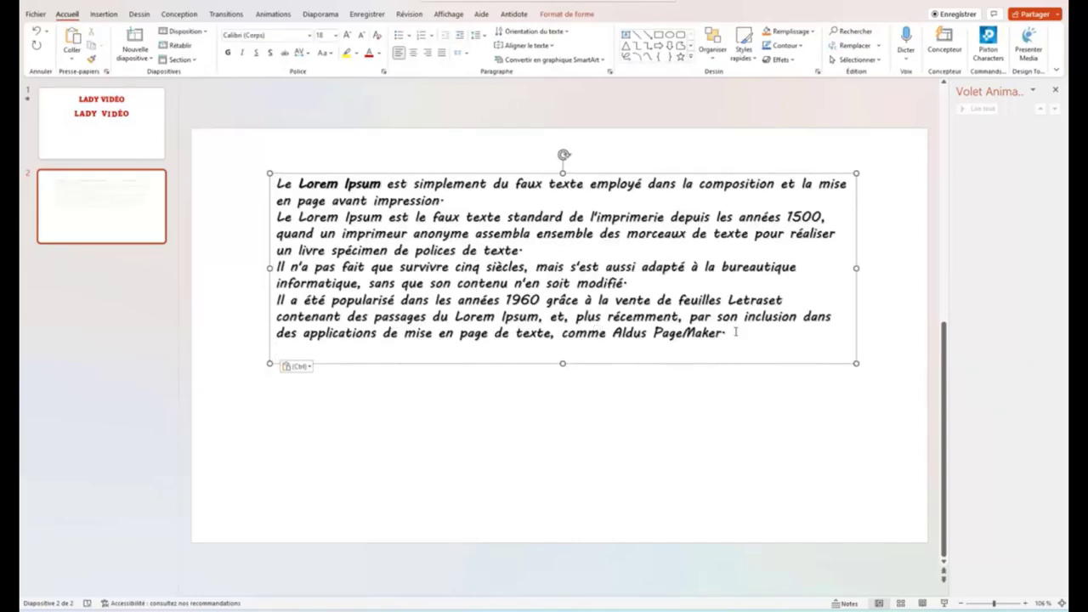
Set the pasted text's font size to 24 pt.
drag(736, 332, 276, 182)
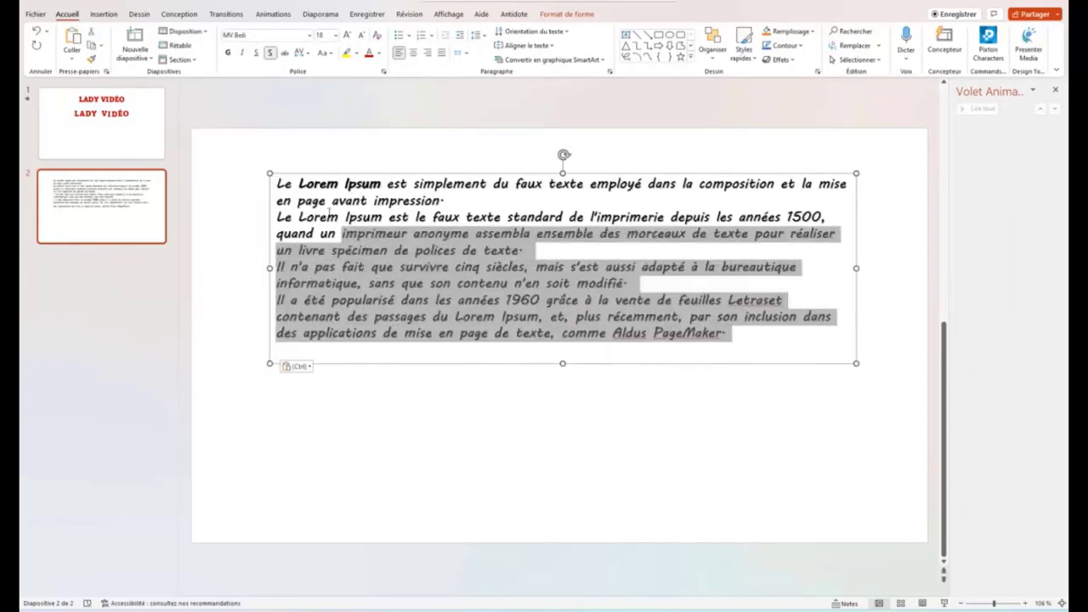
click(336, 37)
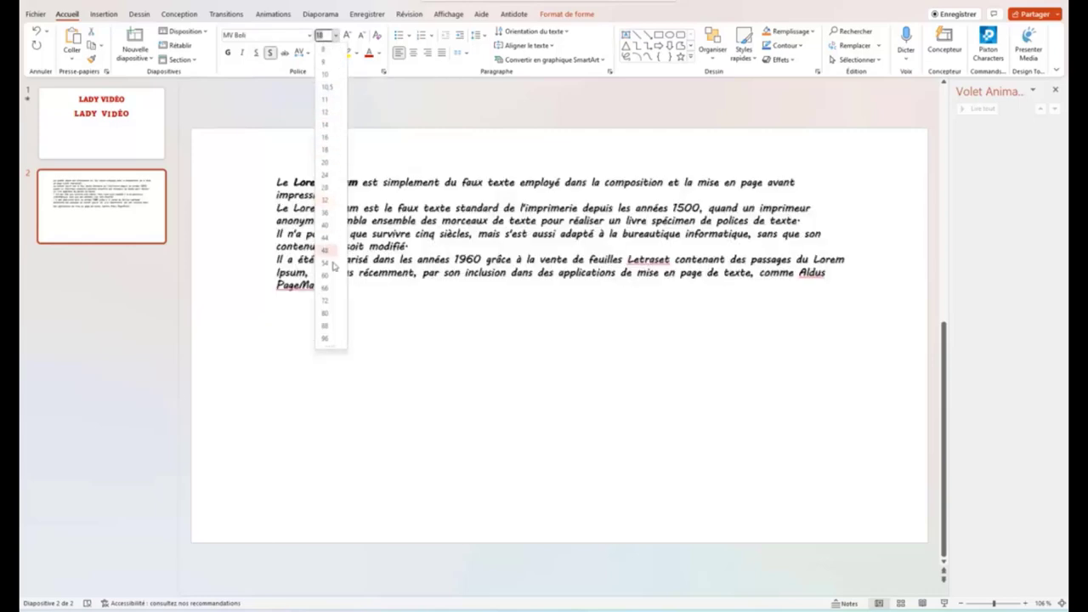
click(326, 202)
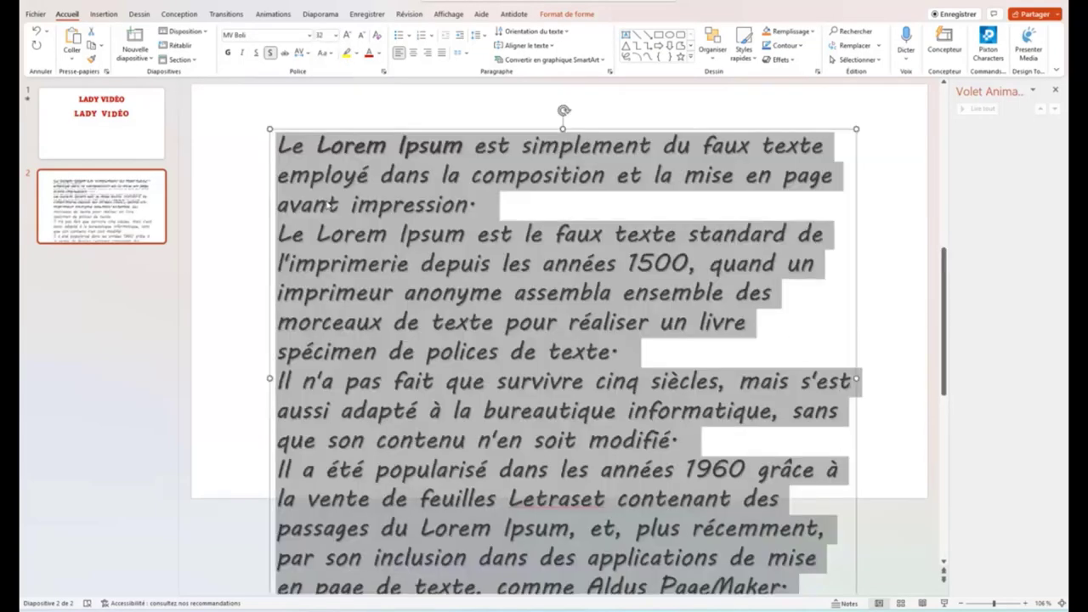
click(336, 37)
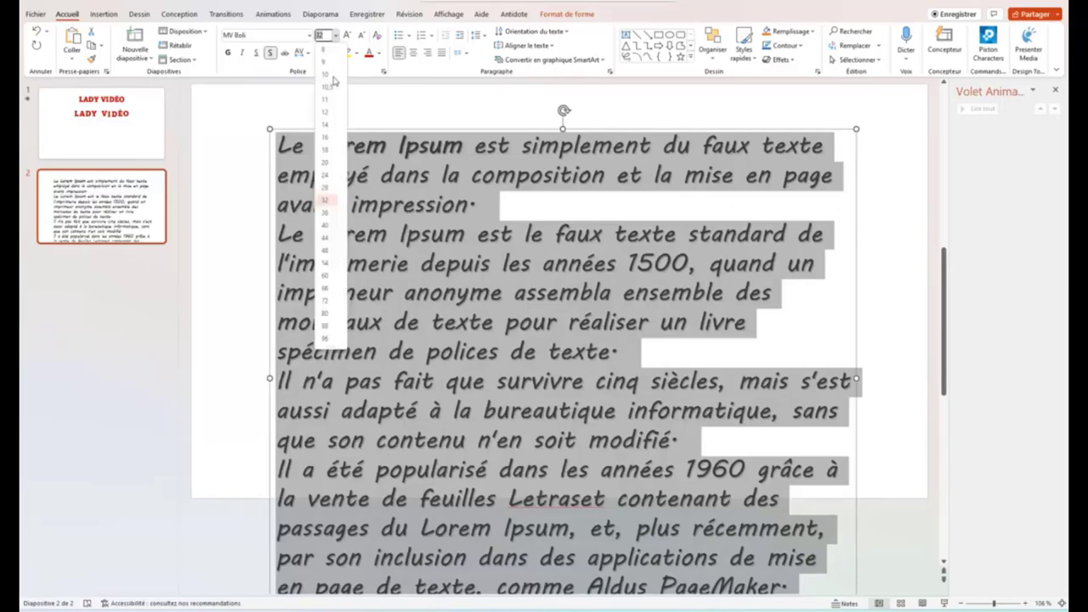
click(330, 176)
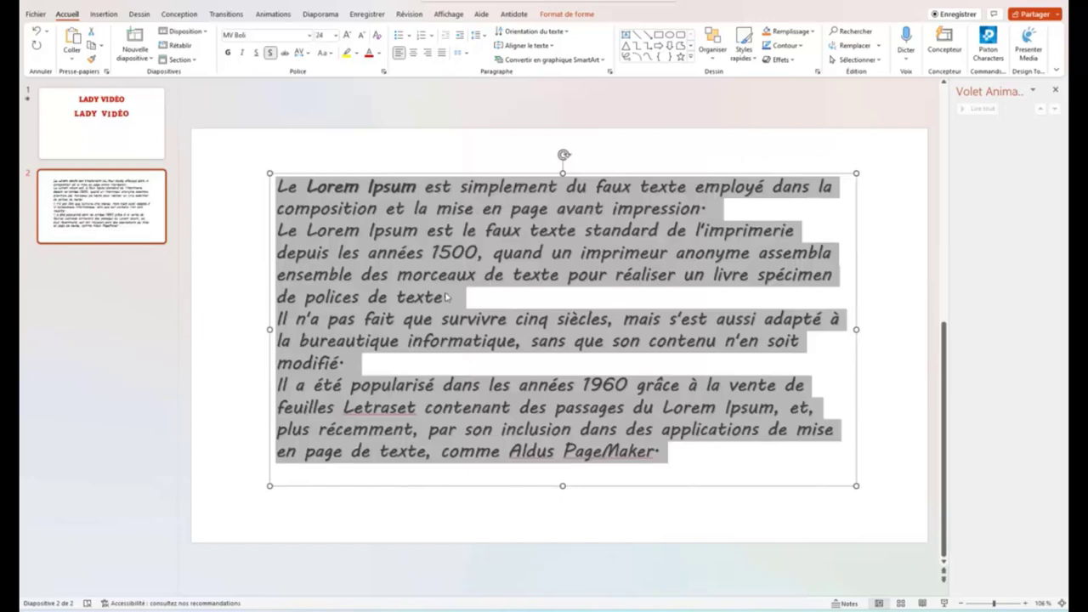
click(677, 440)
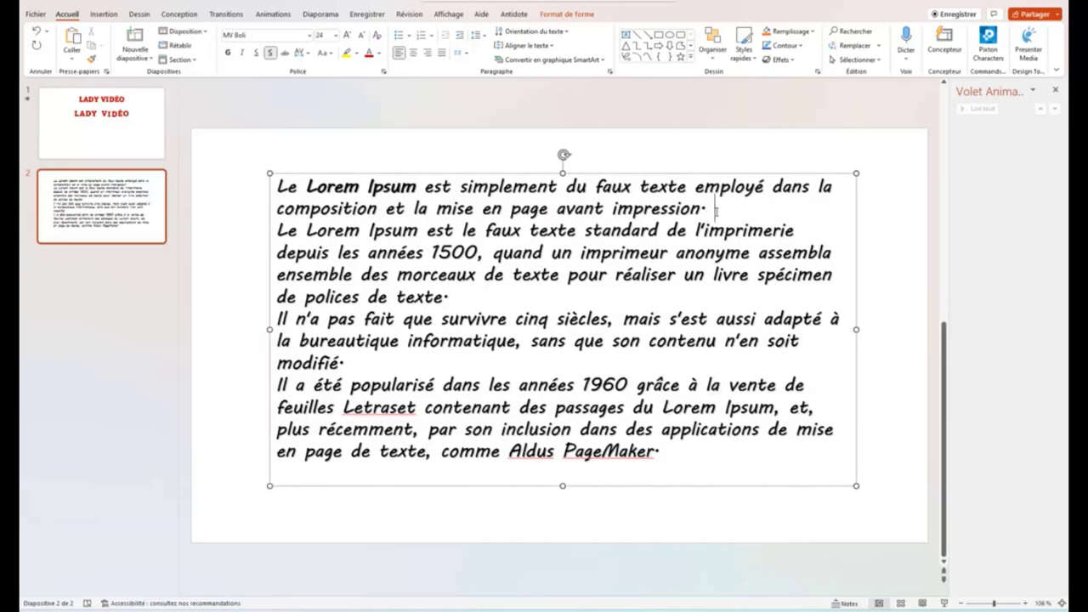
drag(715, 211, 291, 182)
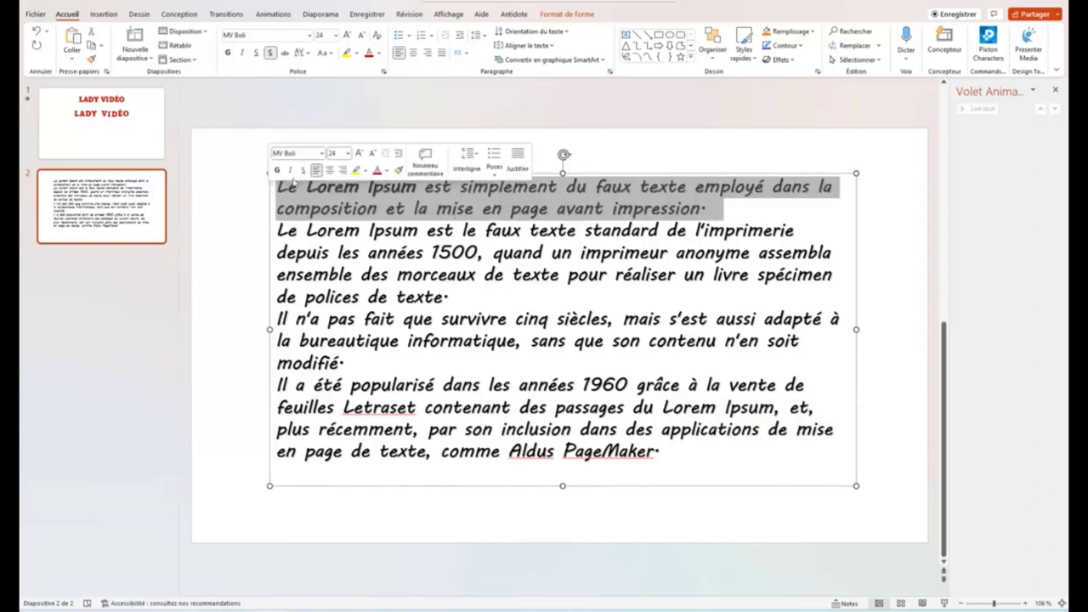
Give the first paragraph an Apparaître entrance animation and preview it.
click(278, 15)
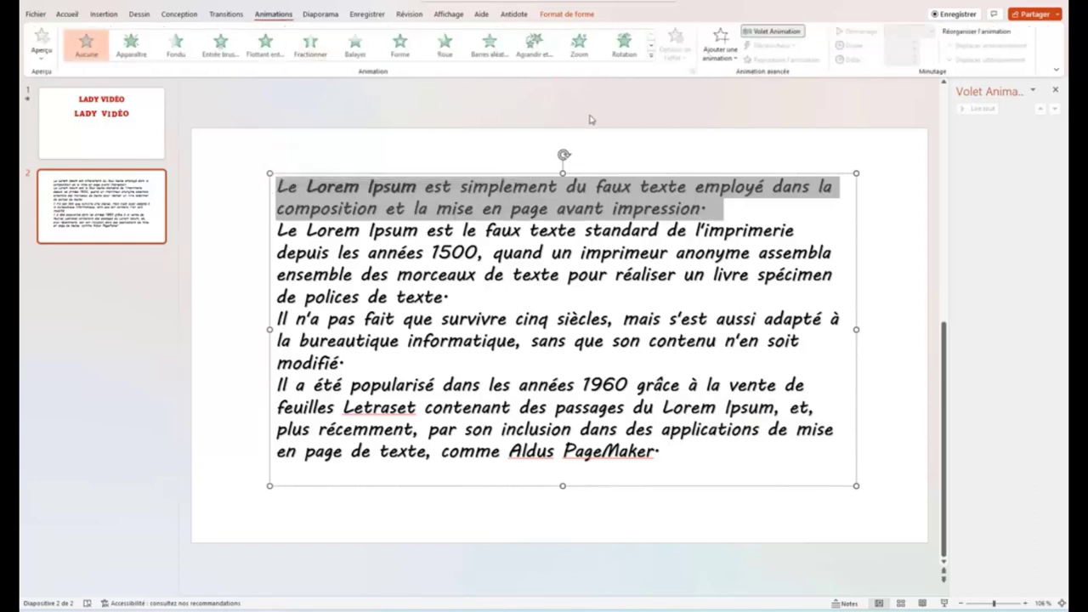
click(718, 51)
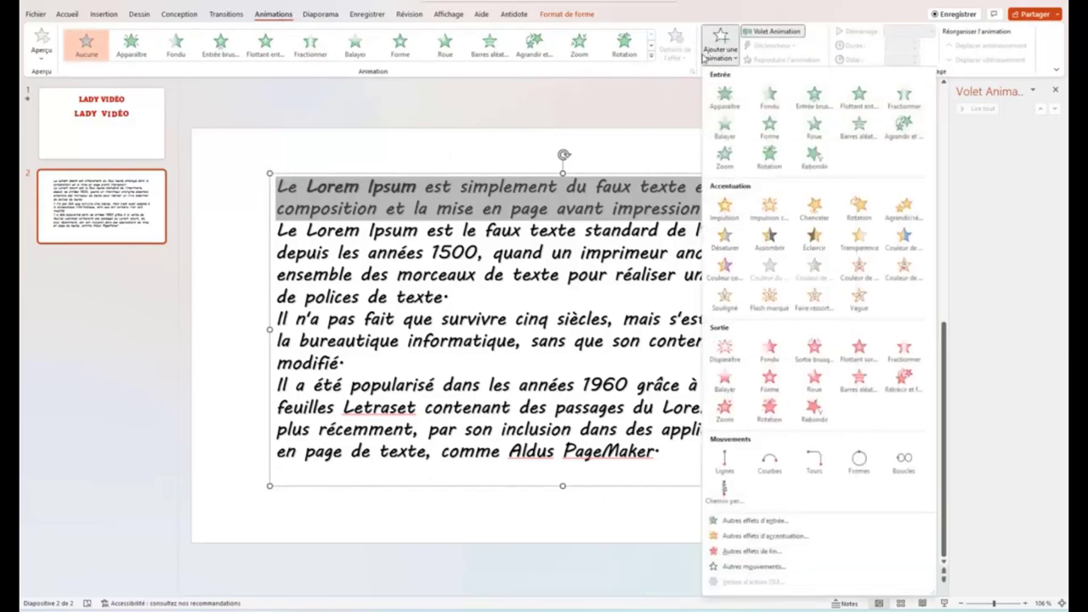
click(725, 98)
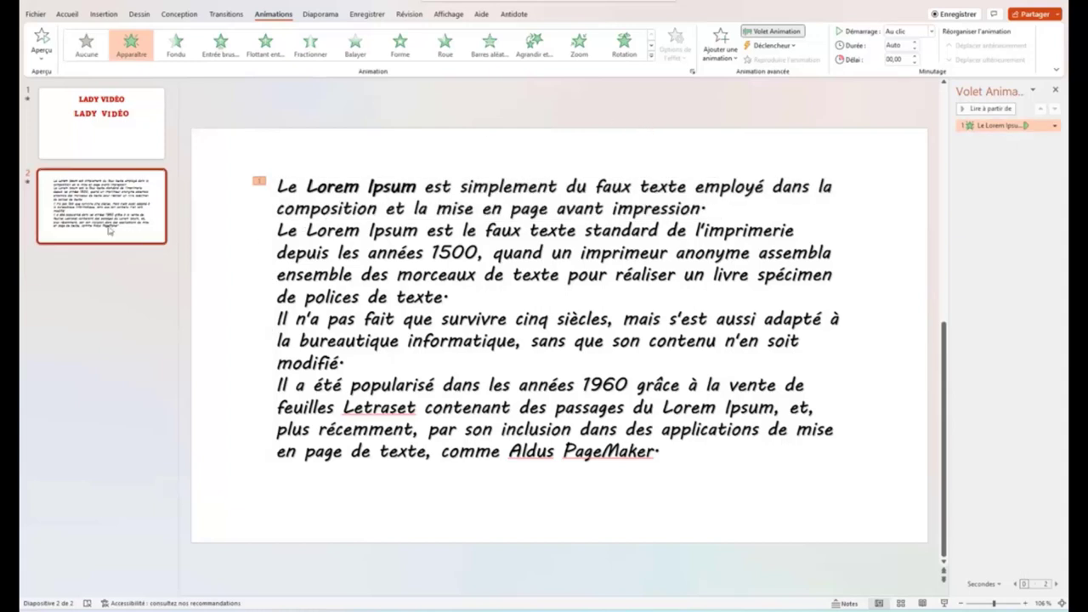
click(28, 185)
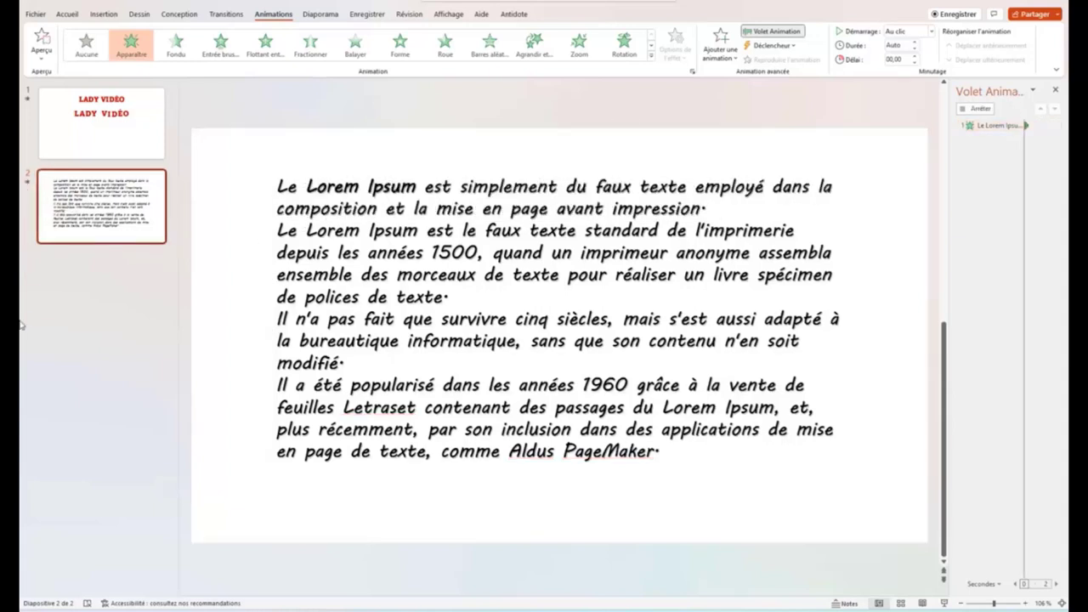
Set the Apparaître animation's duration to 00,75 seconds and preview slide 2 again.
click(723, 208)
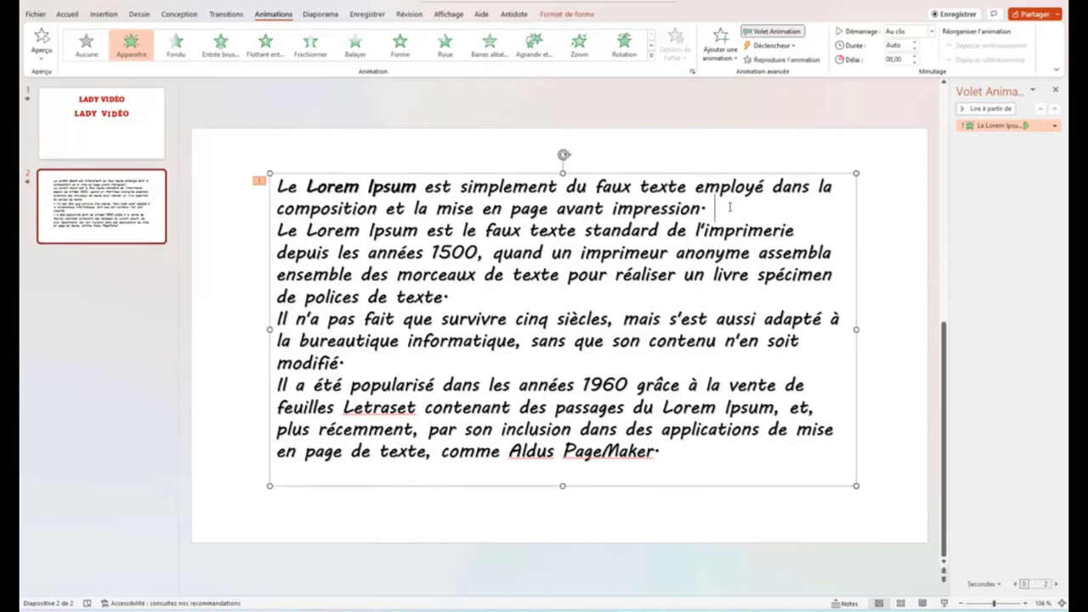
click(915, 42)
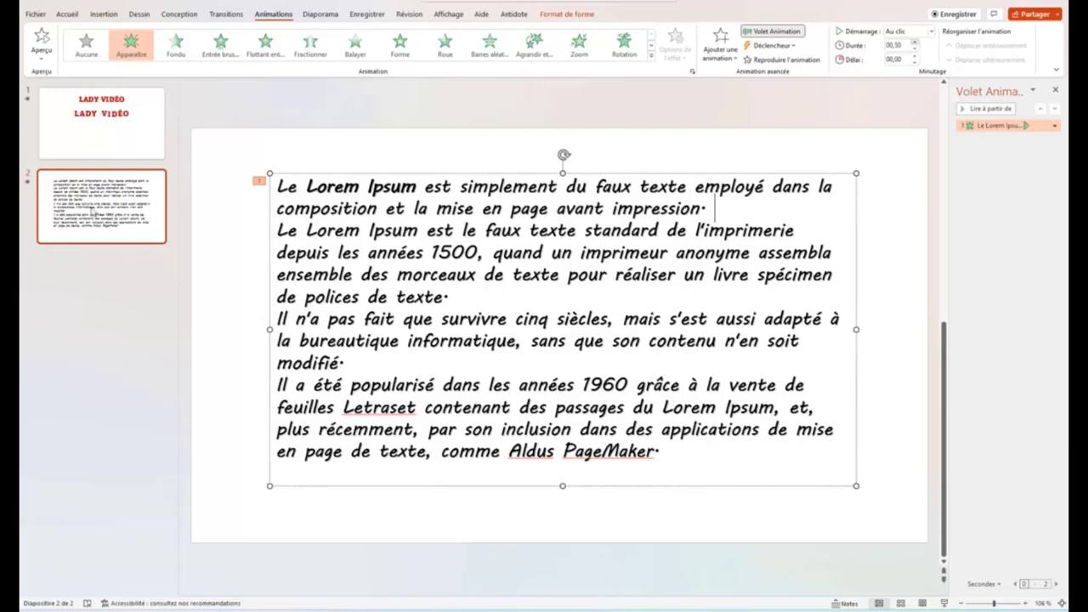
click(28, 183)
drag(277, 230, 453, 294)
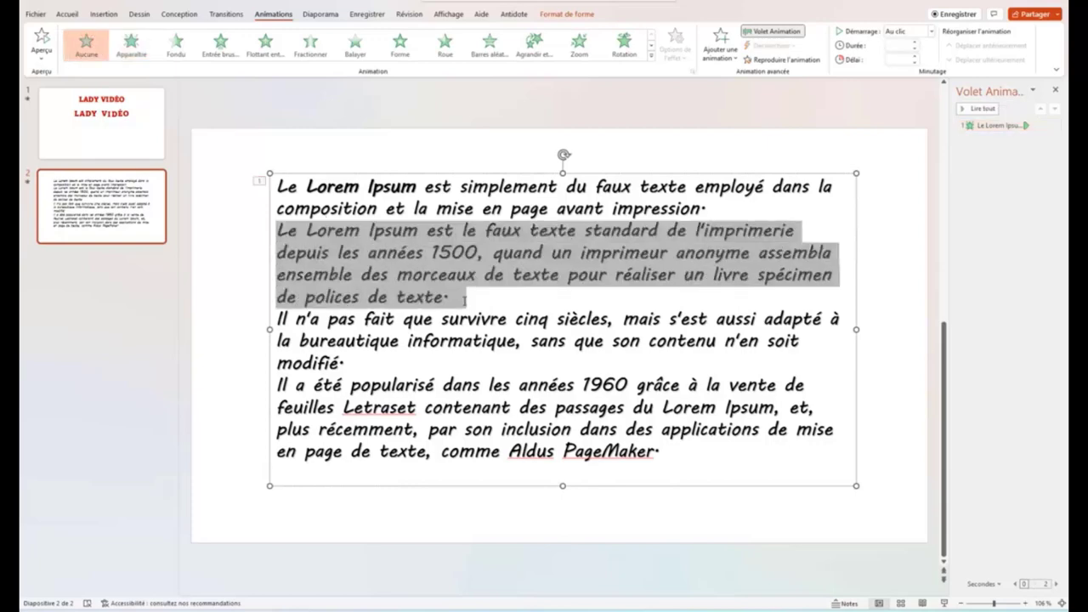
Apply Apparaître to the second paragraph, starting after the previous animation.
click(141, 51)
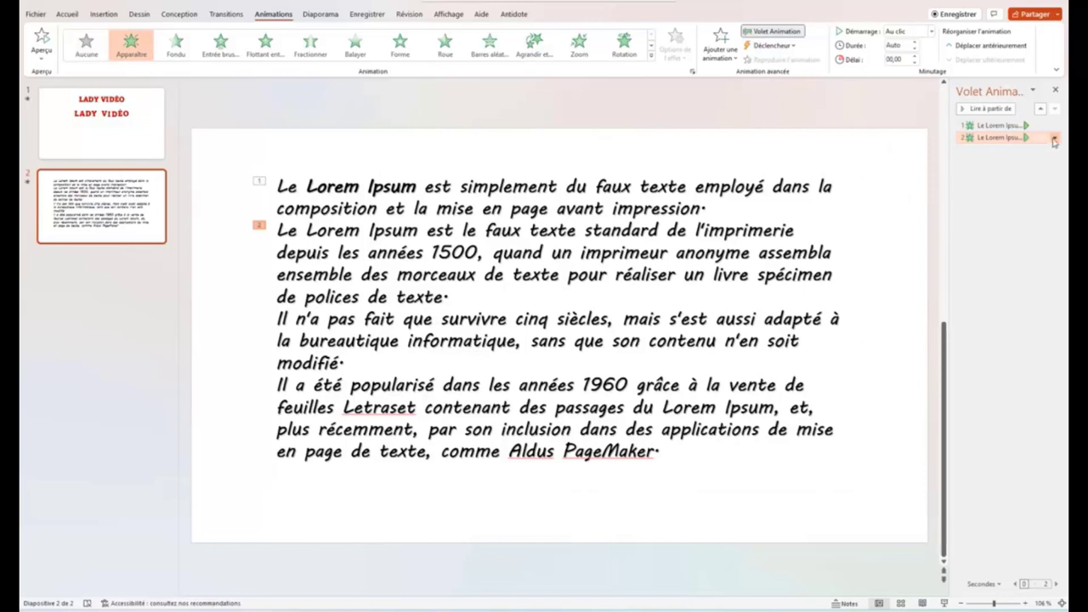
click(1054, 138)
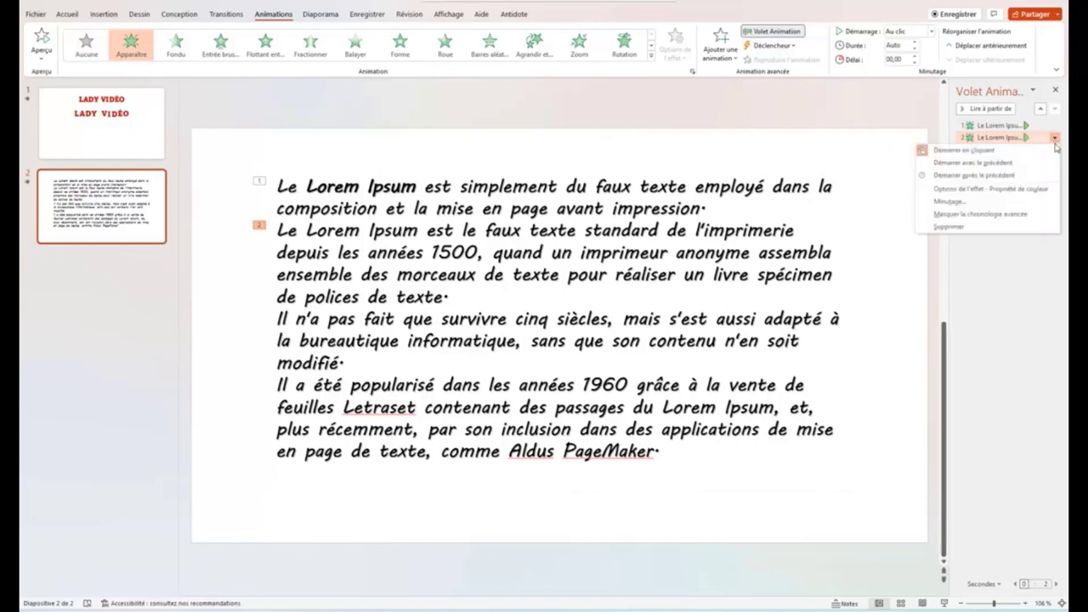
click(1013, 176)
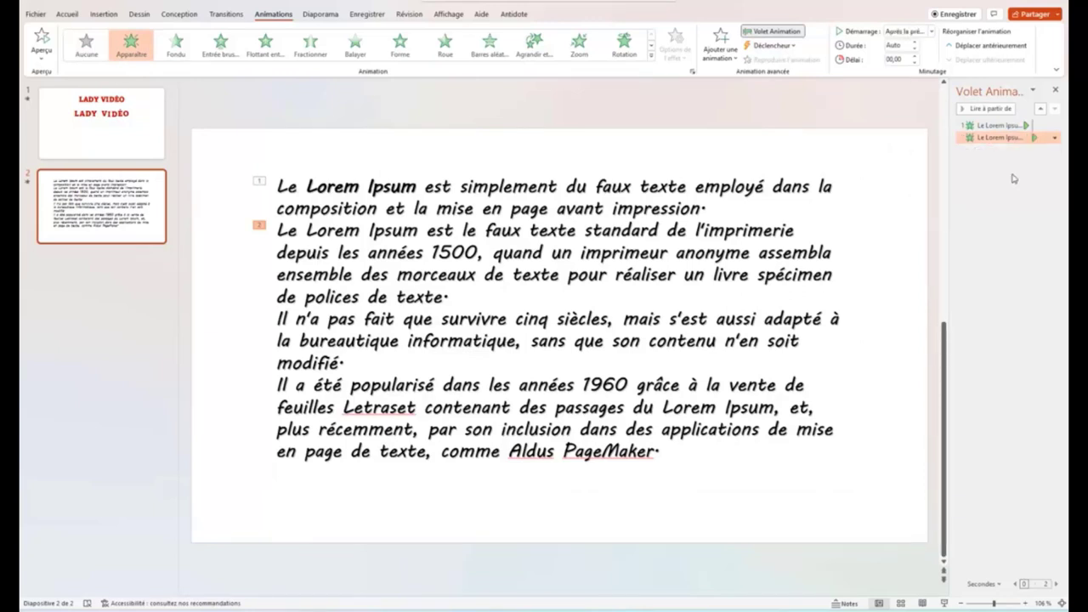
Set the second paragraph's Animer le texte option to Par mot, with a slightly longer delay between words.
click(1054, 139)
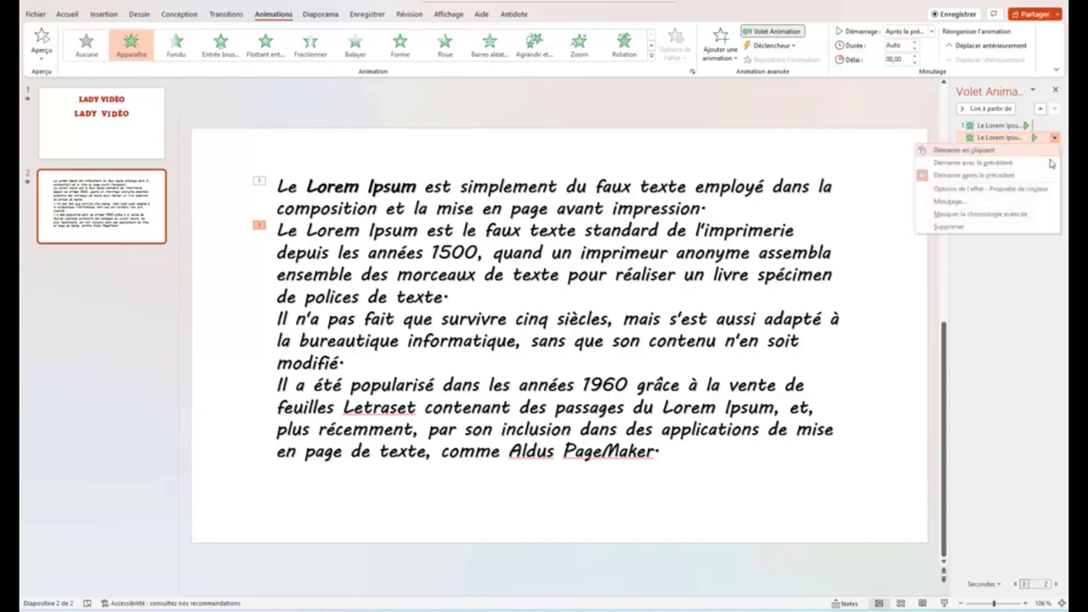
click(1019, 191)
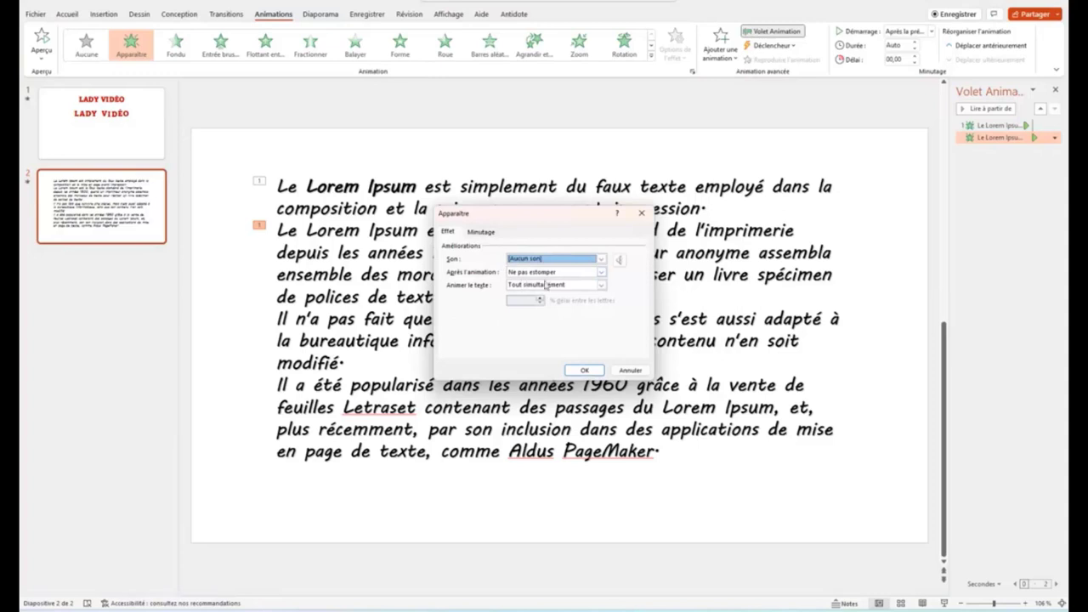
click(601, 287)
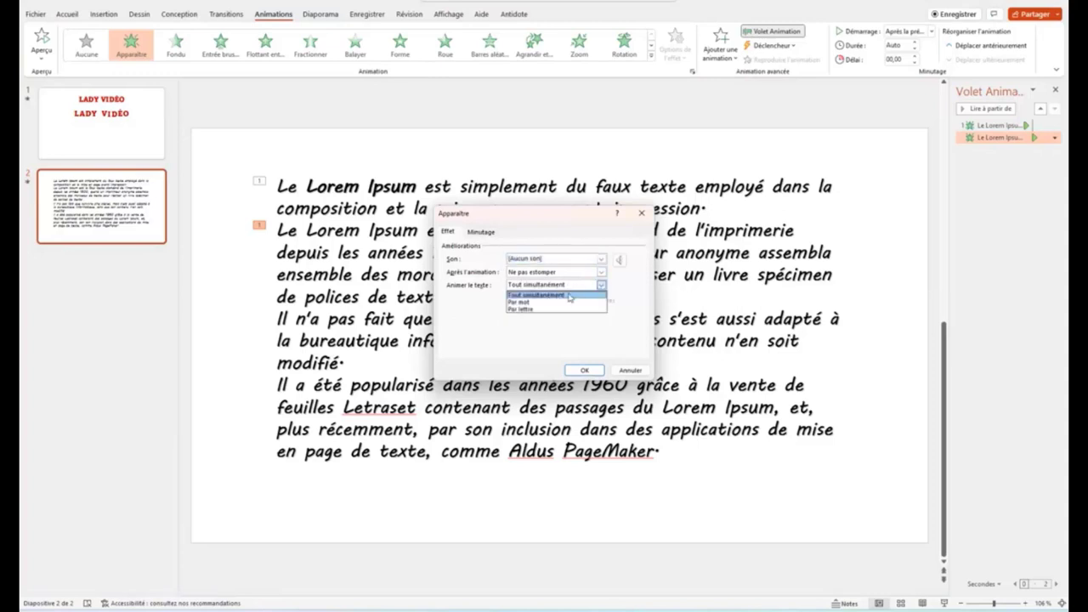
click(528, 302)
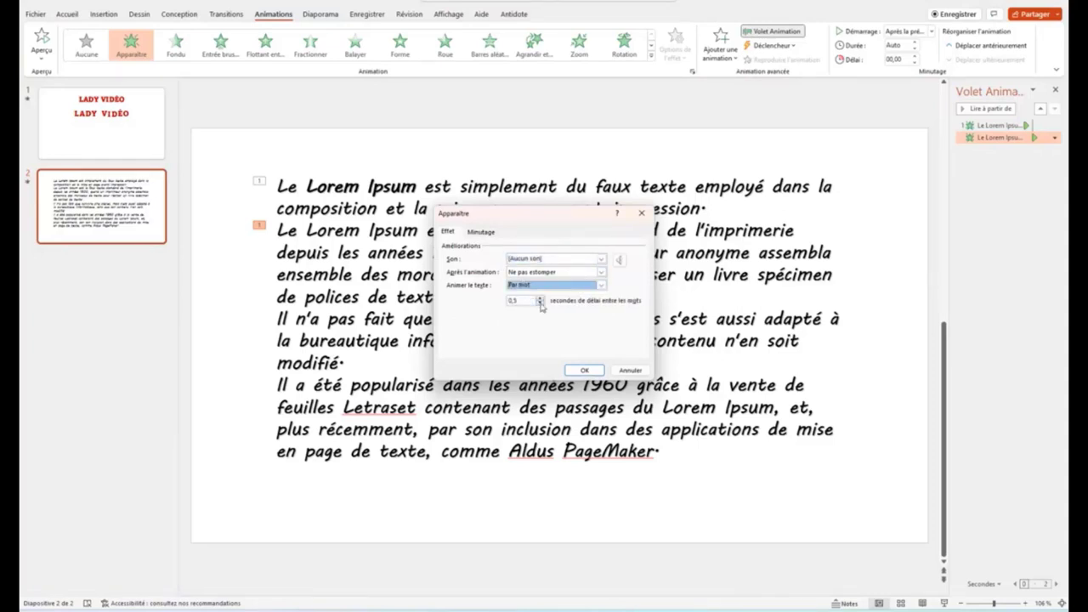
click(540, 302)
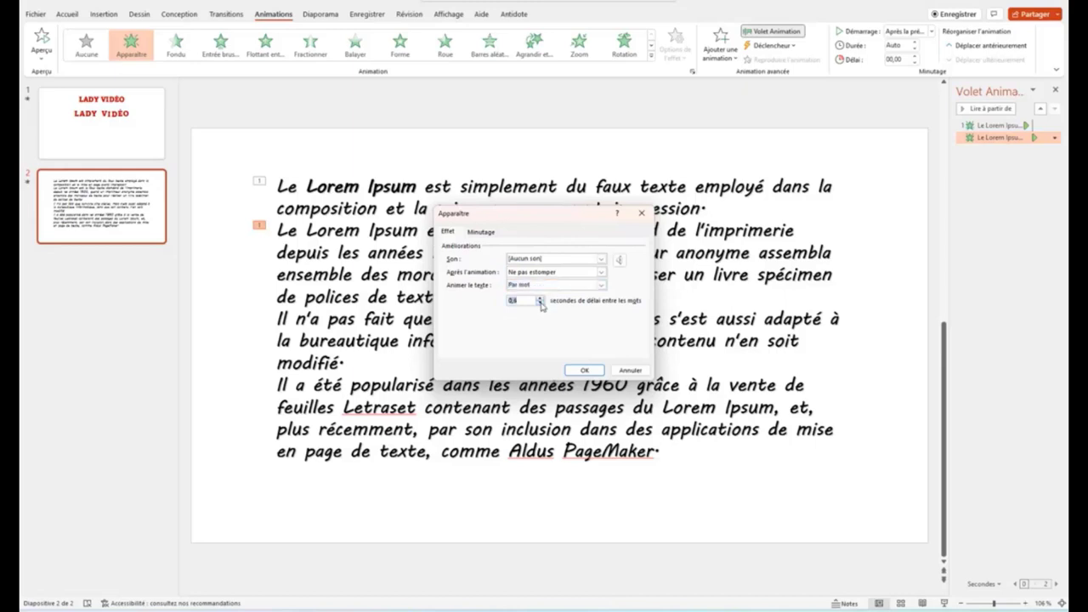
click(481, 232)
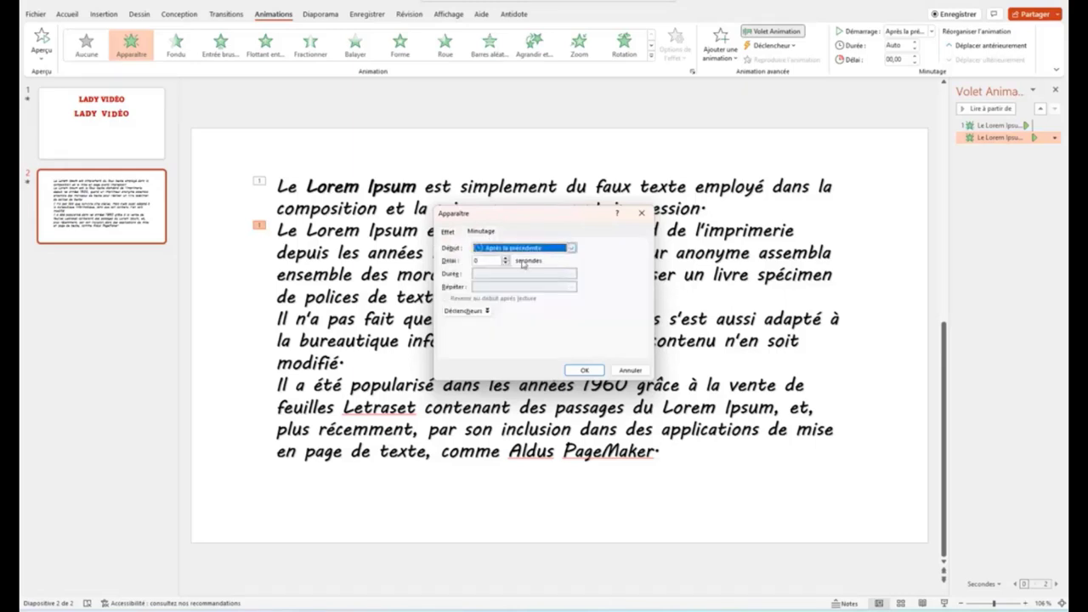
click(585, 369)
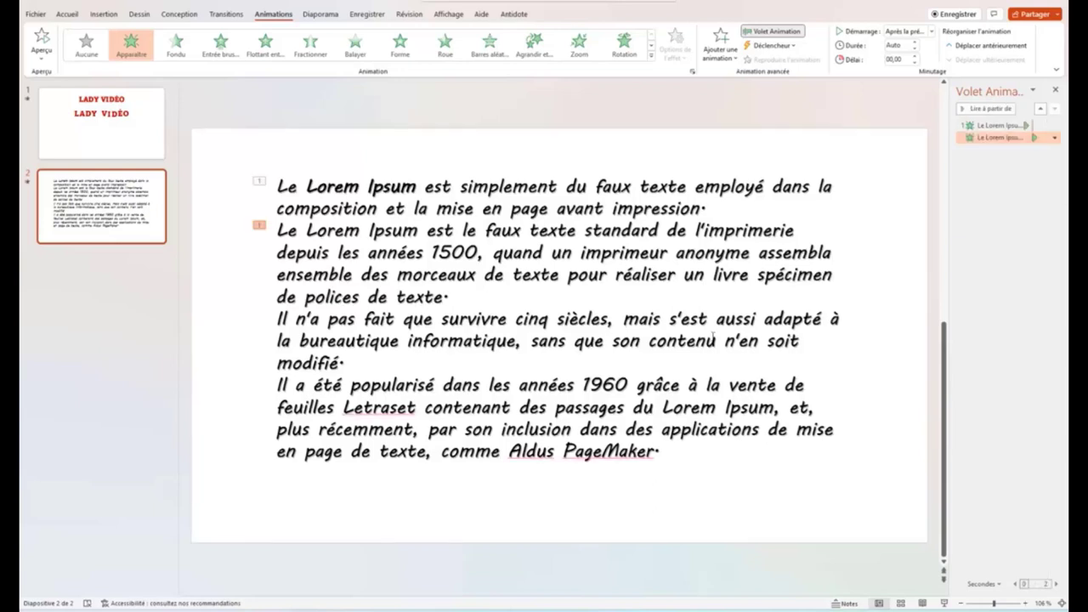
Give the third paragraph the Apparaître entrance, starting after the previous animation.
drag(278, 319, 358, 362)
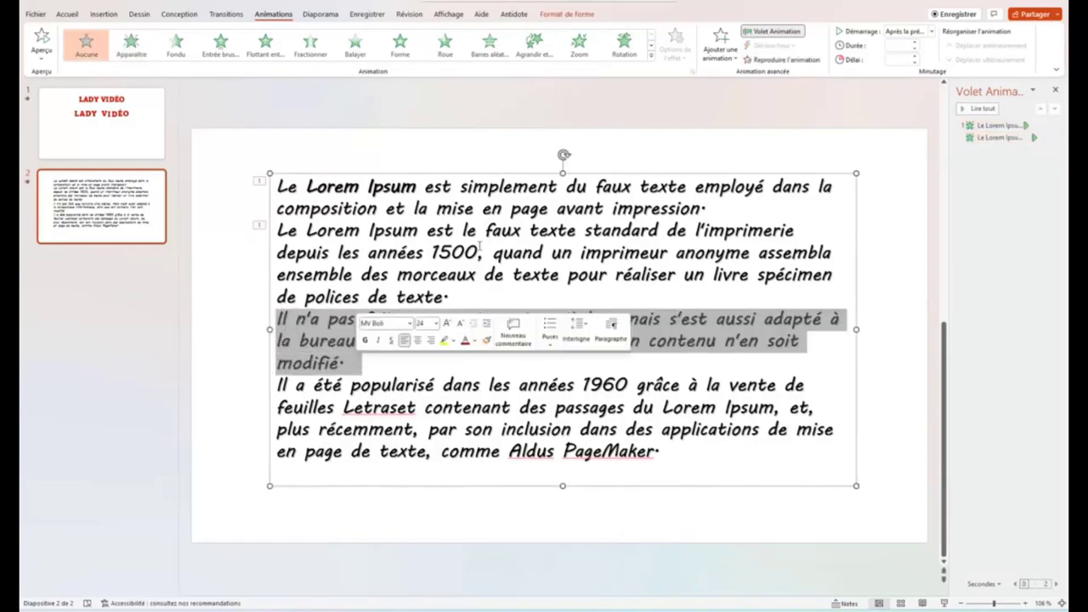
click(139, 49)
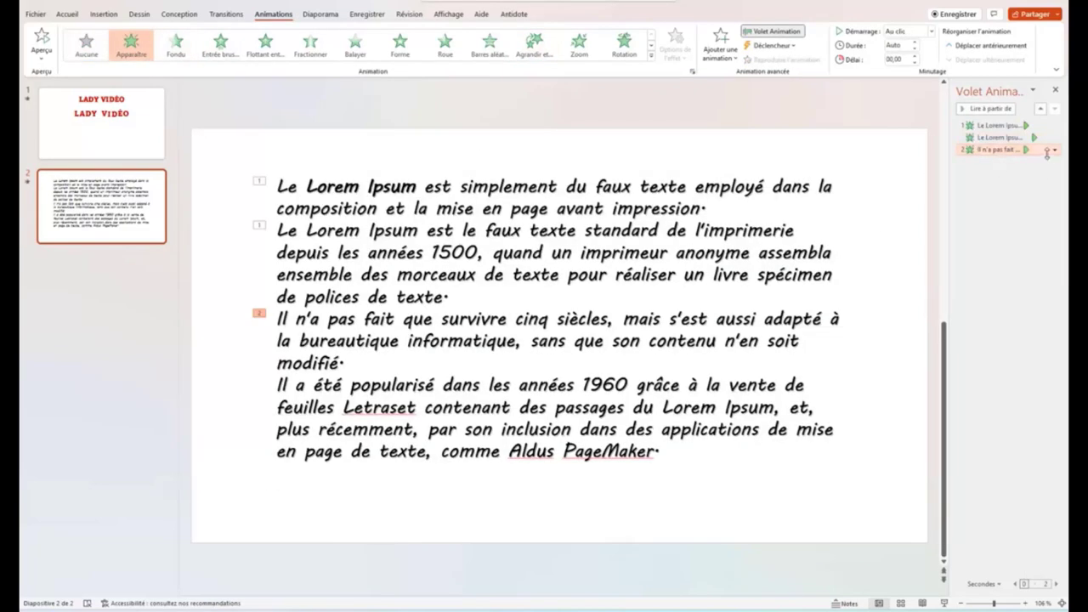
click(1053, 150)
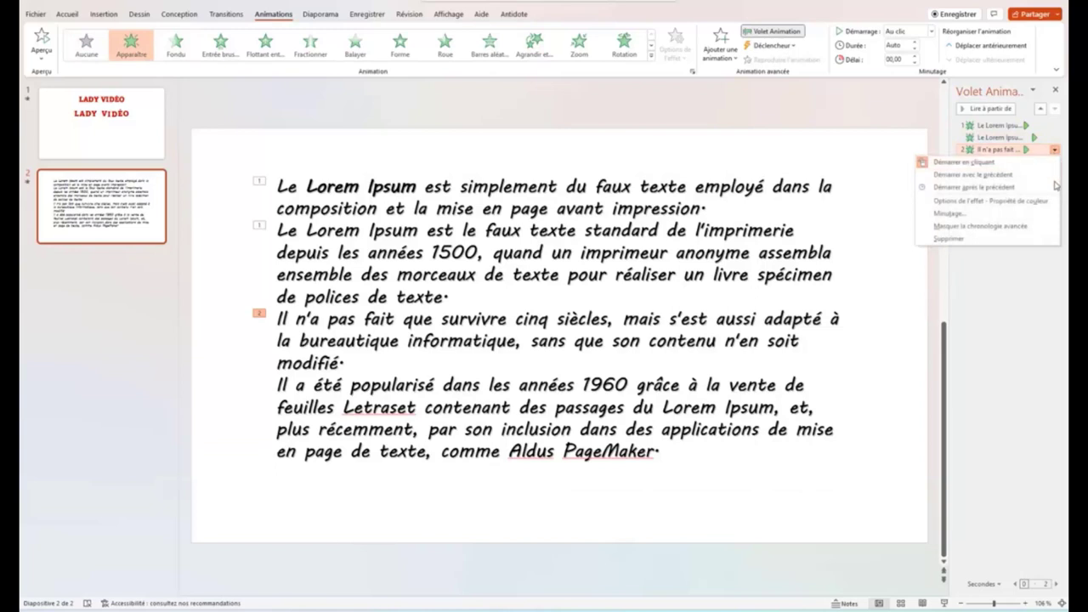
click(1029, 187)
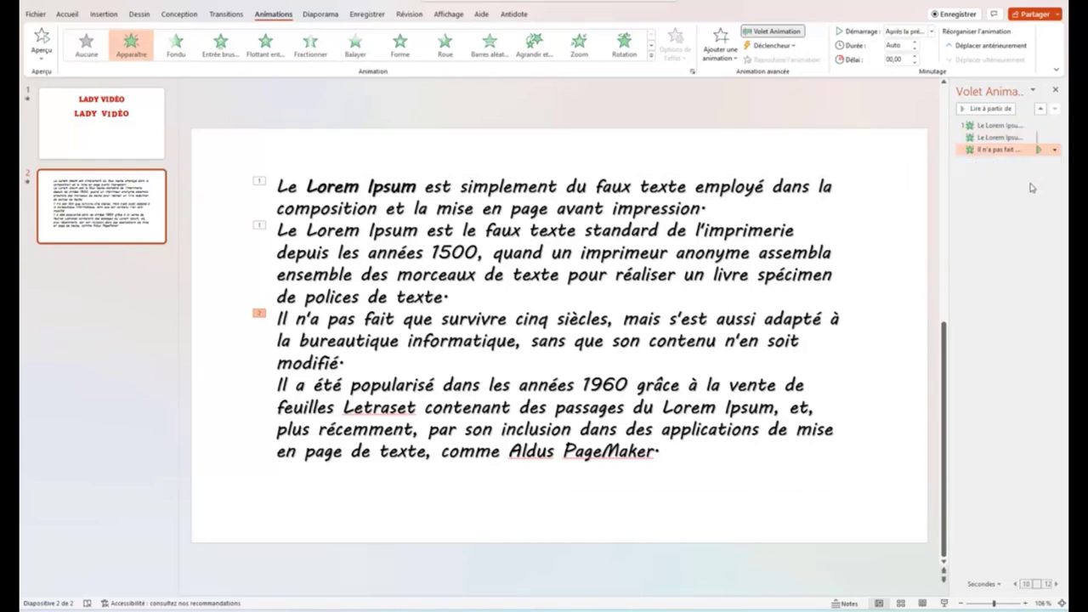
Make the third paragraph appear letter by letter with a 0,2-second delay between letters.
click(1057, 151)
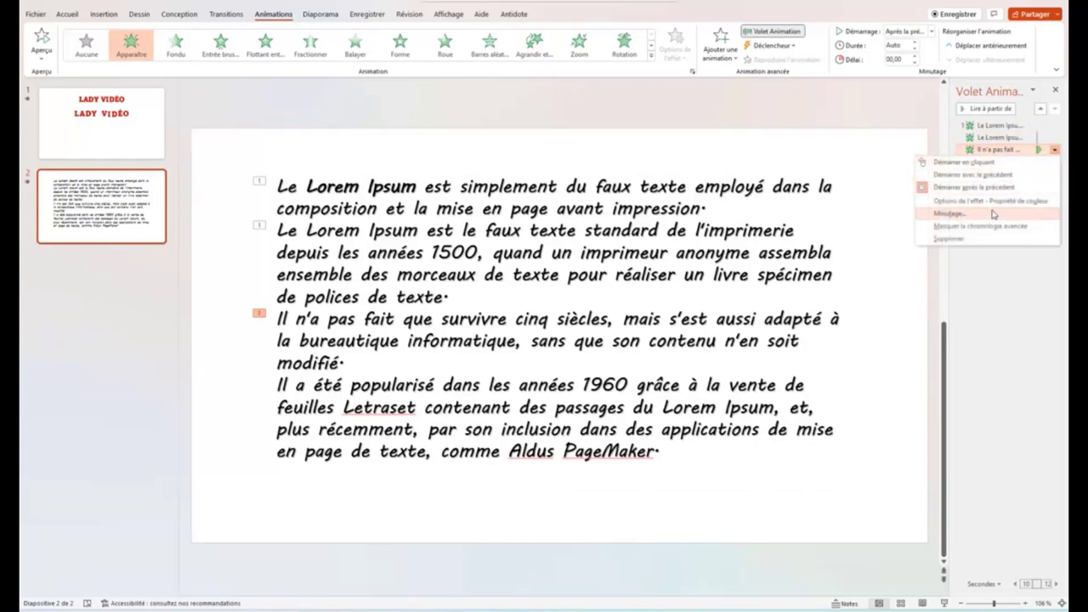
click(1020, 200)
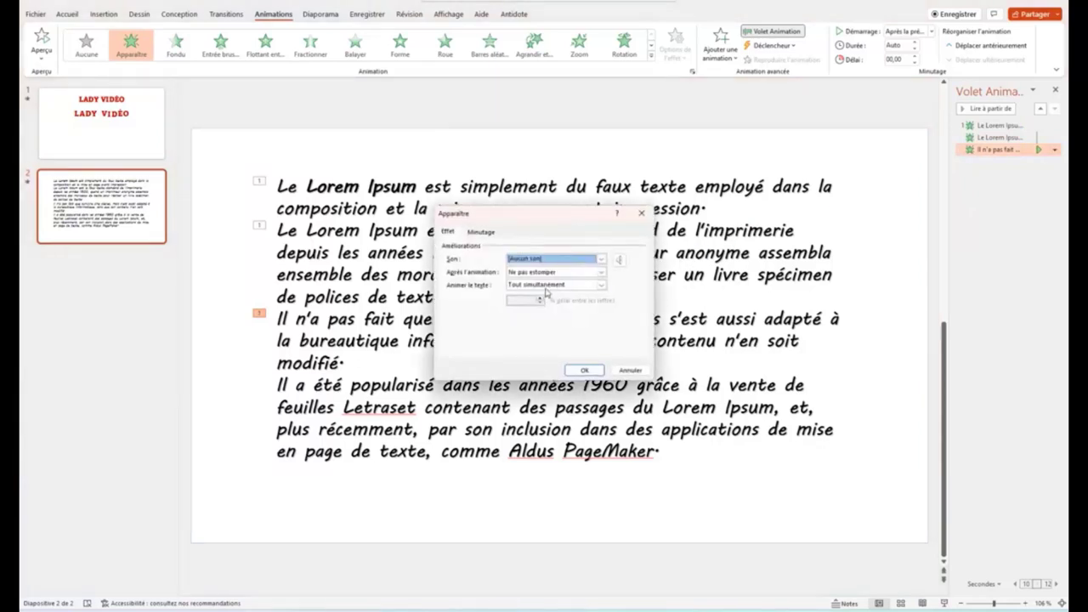
click(602, 286)
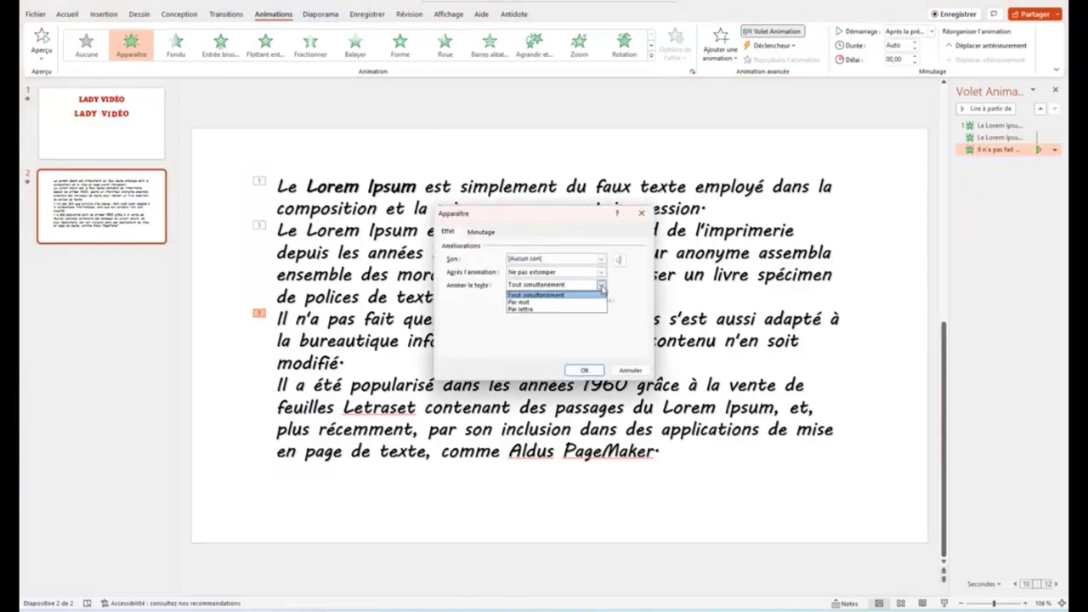
click(528, 310)
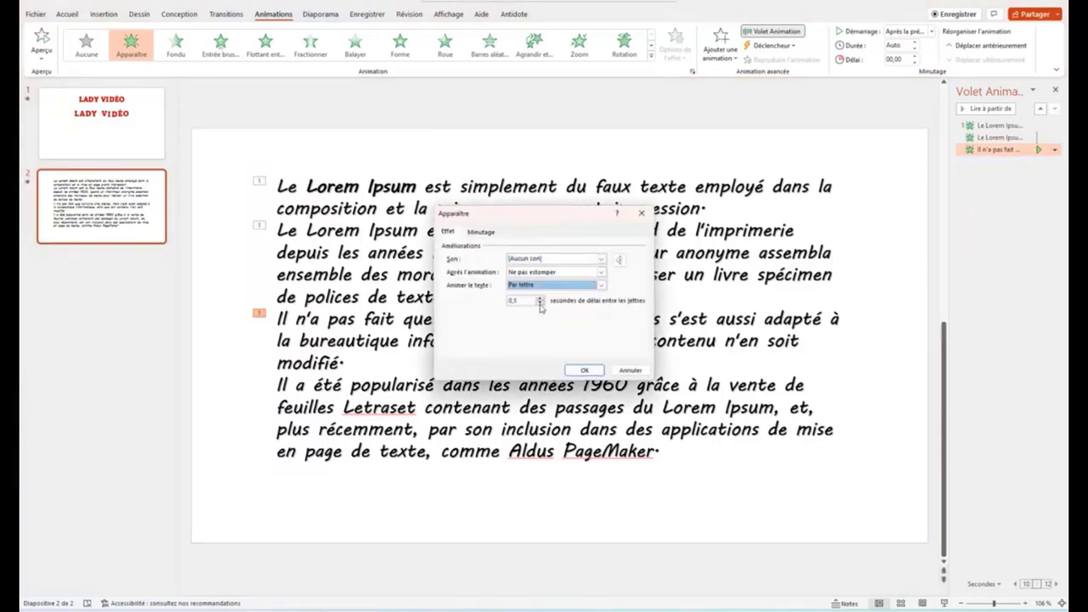
click(540, 304)
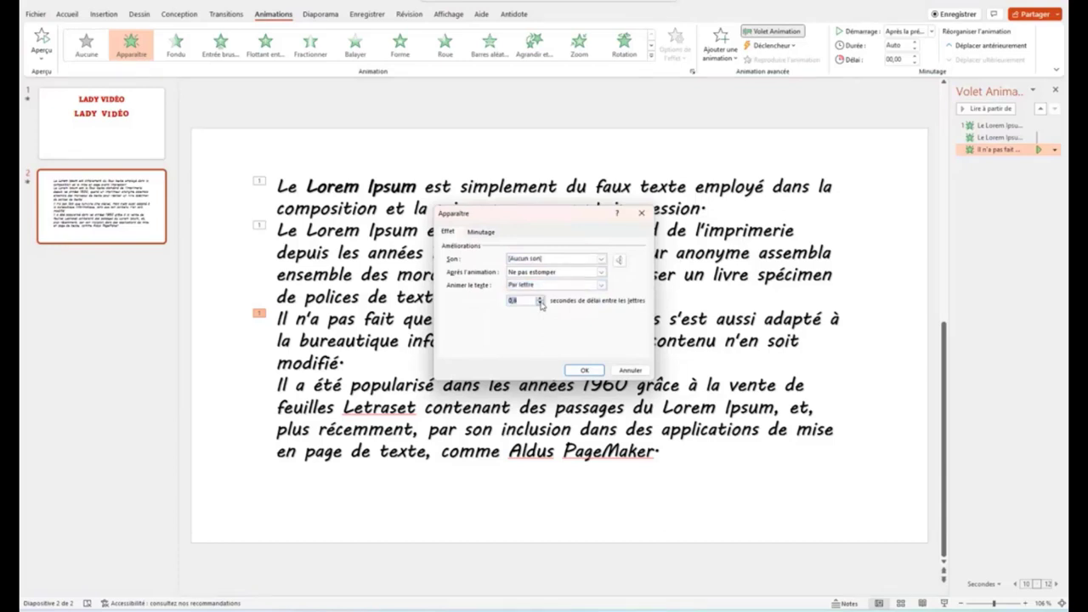
click(581, 372)
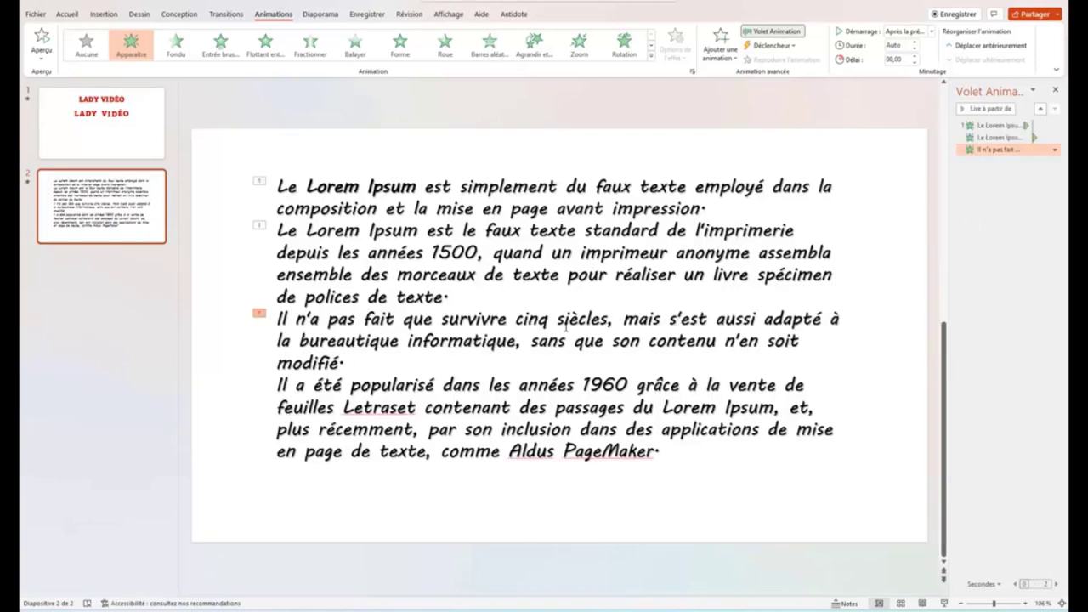
Cut the third paragraph's letter delay to 0,1 seconds, then select the fourth paragraph.
click(1054, 149)
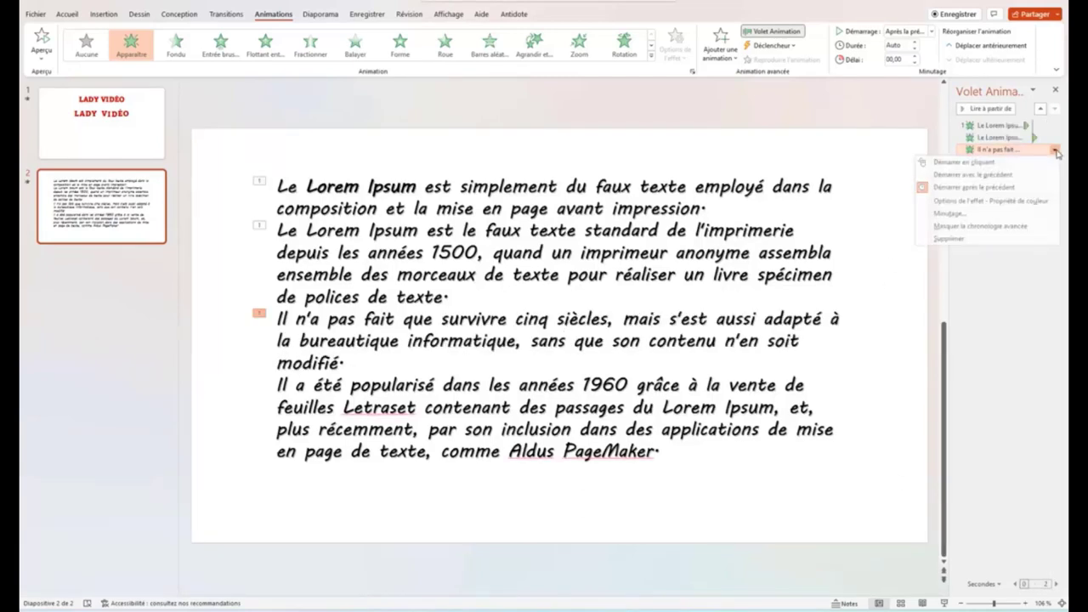
click(986, 201)
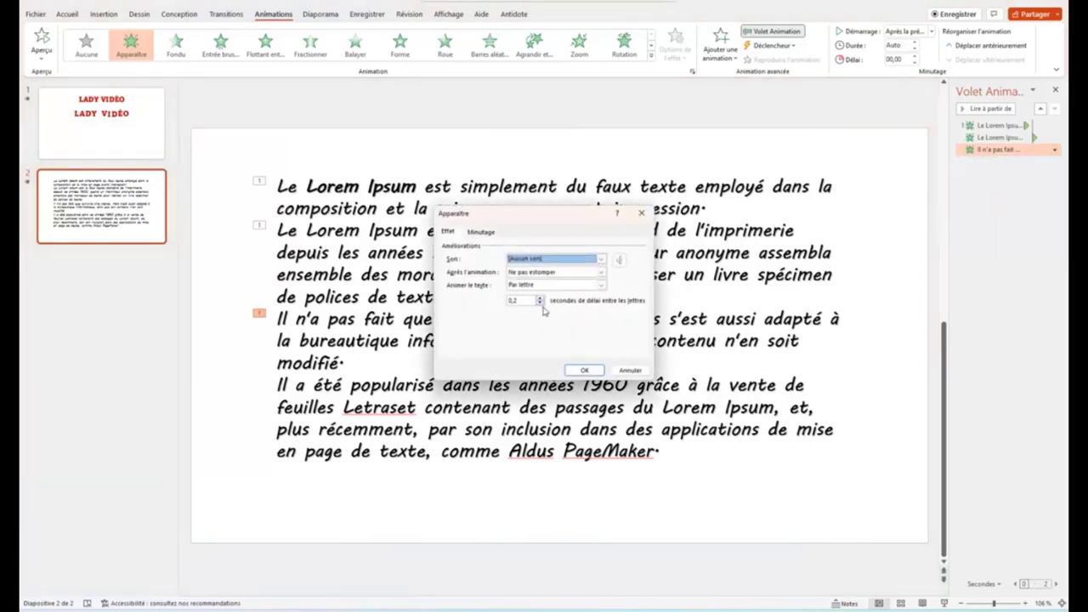
click(540, 303)
click(585, 370)
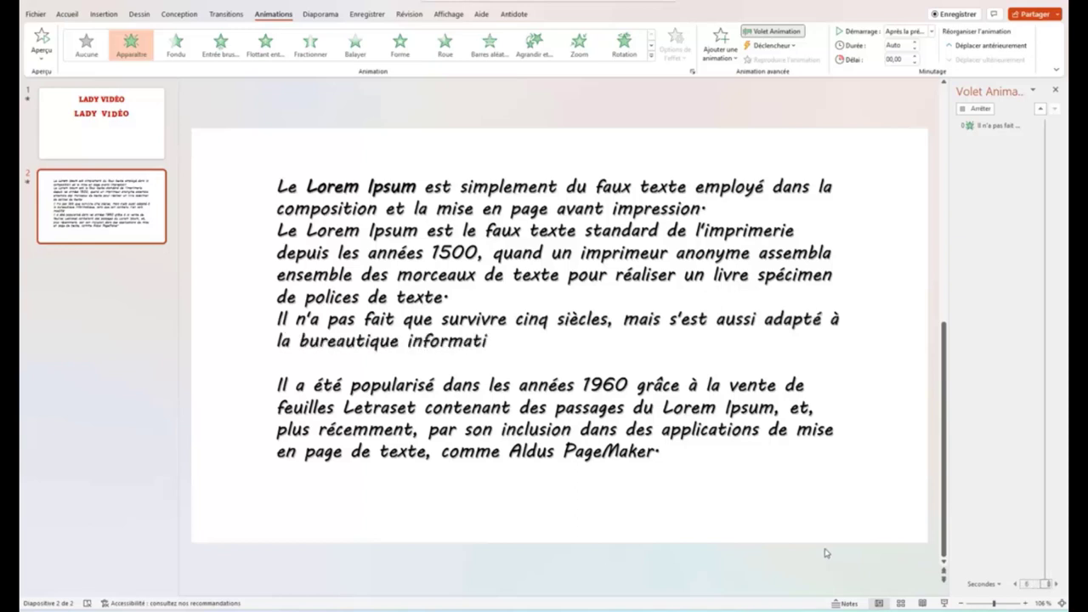
click(585, 440)
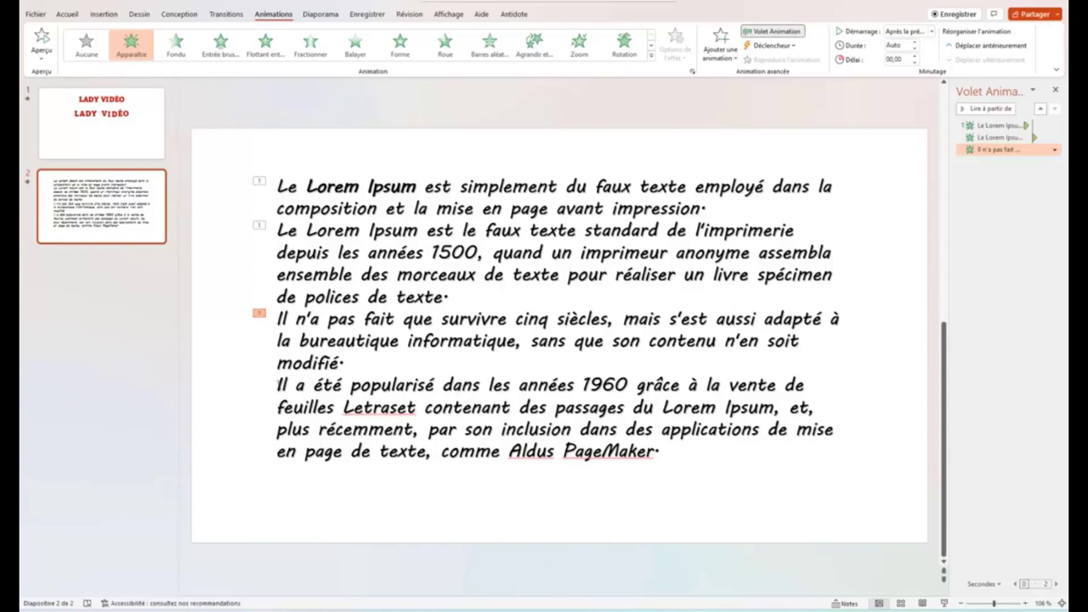
drag(277, 385, 669, 455)
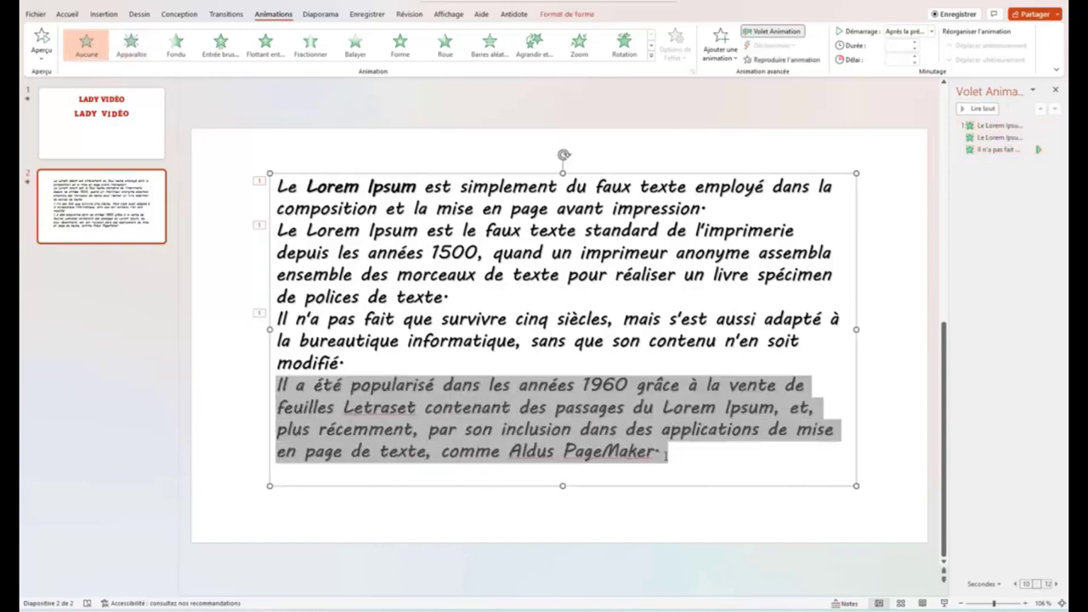
Apply Agrandir et tourner from Autres effets d'entrée to the selected fourth paragraph.
click(652, 57)
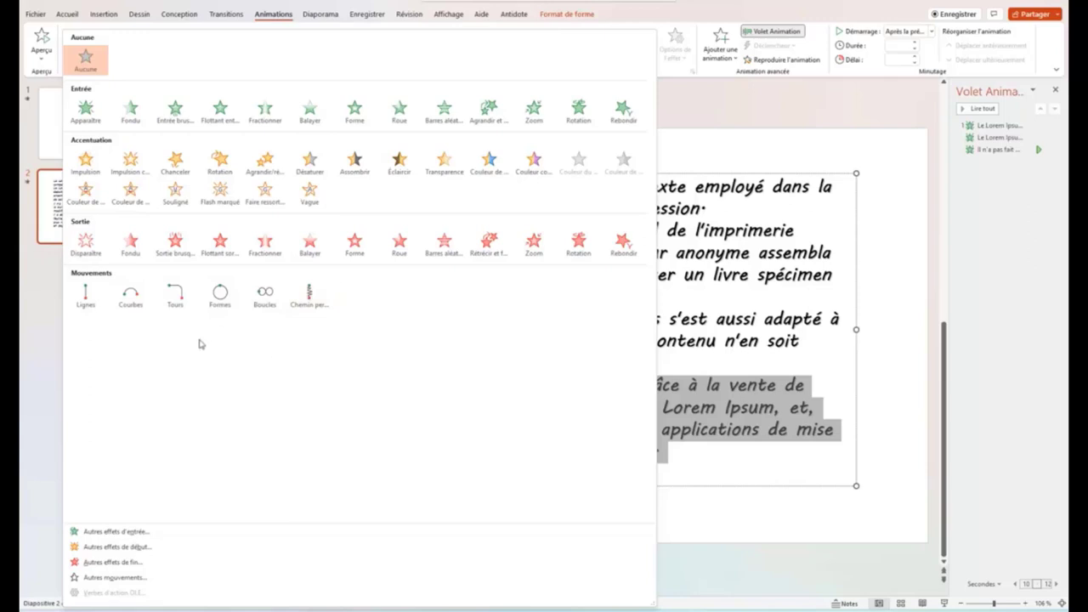
click(117, 533)
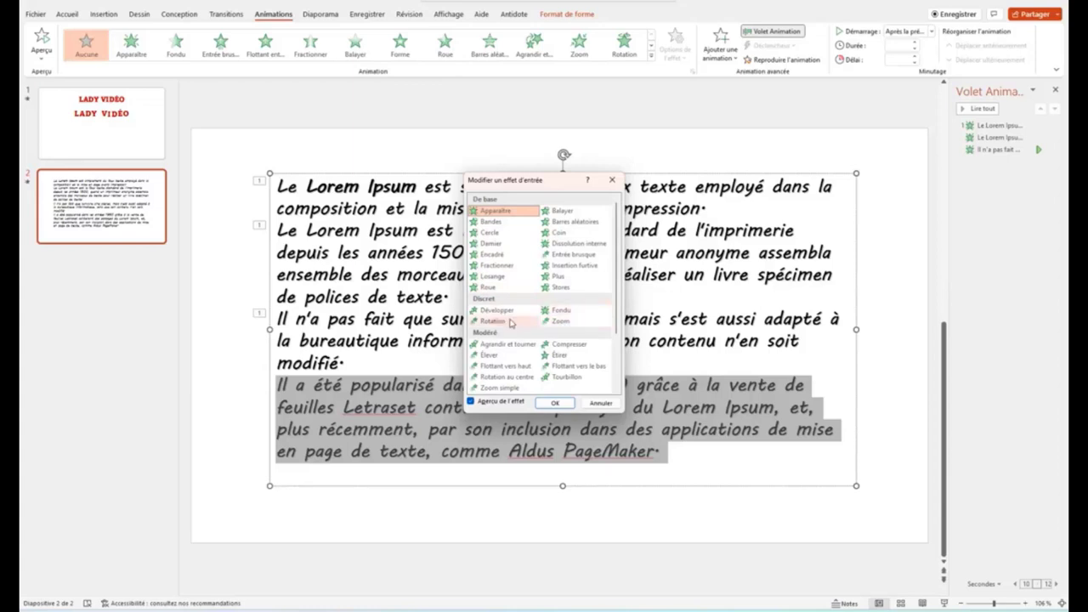
scroll(510, 314, down, 2)
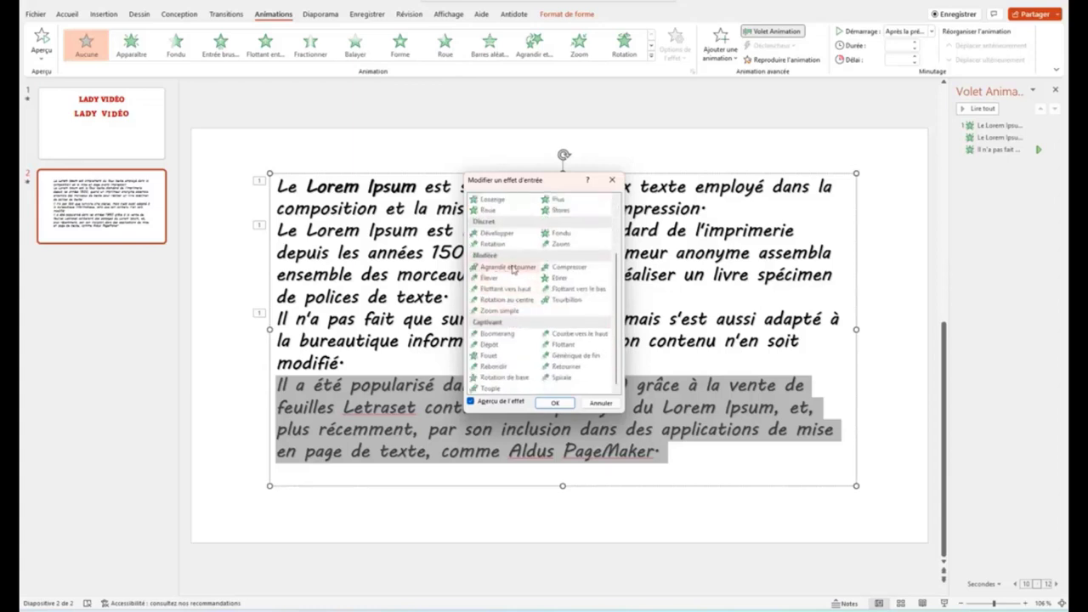
click(513, 271)
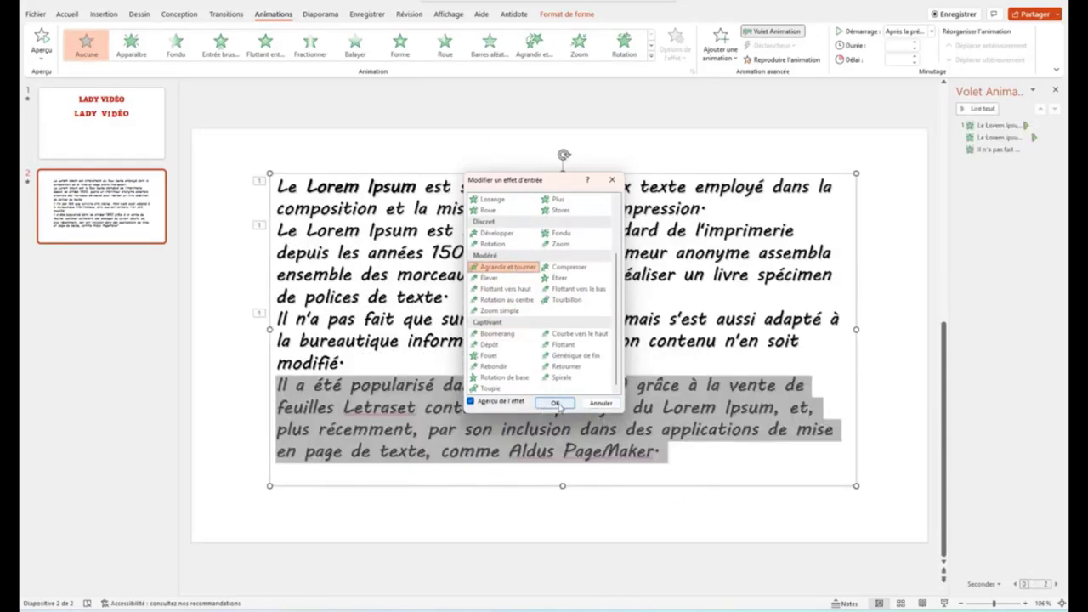
key(Return)
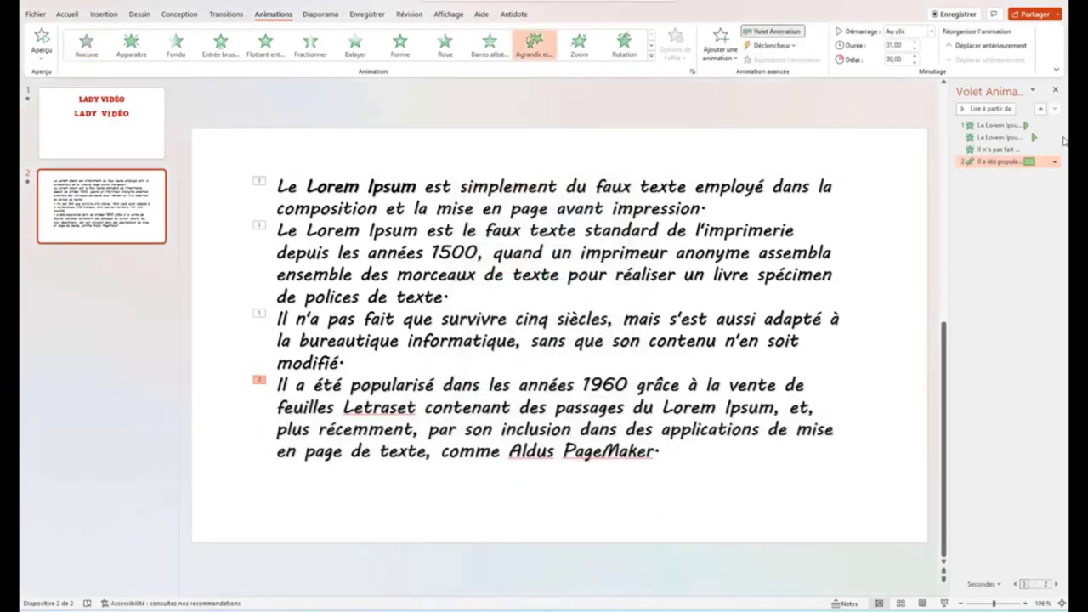
Set the fourth paragraph's animation to start after the previous one and play word by word.
click(1055, 162)
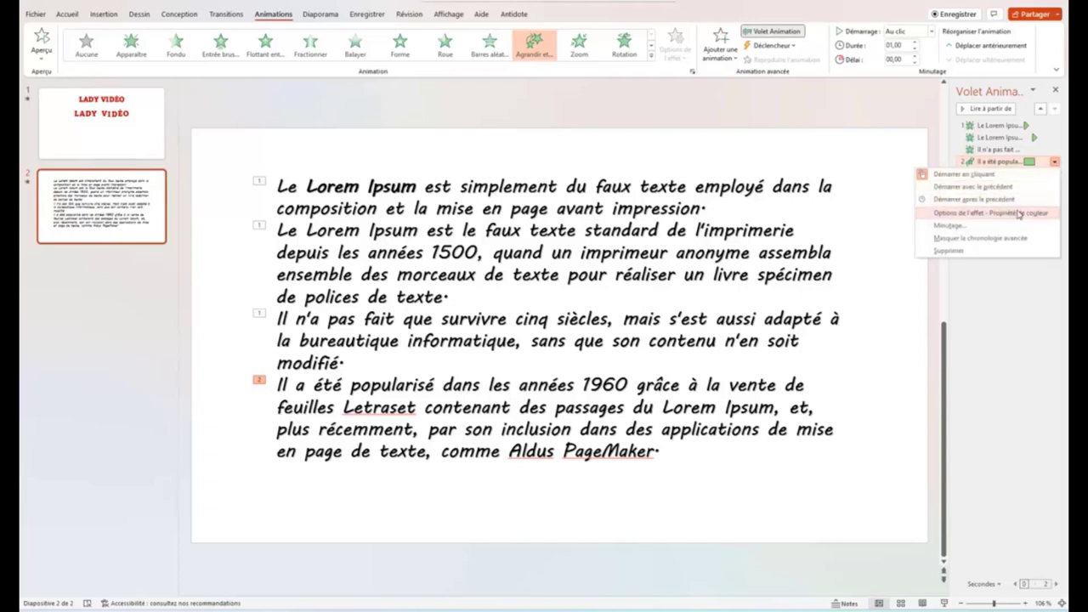
click(977, 199)
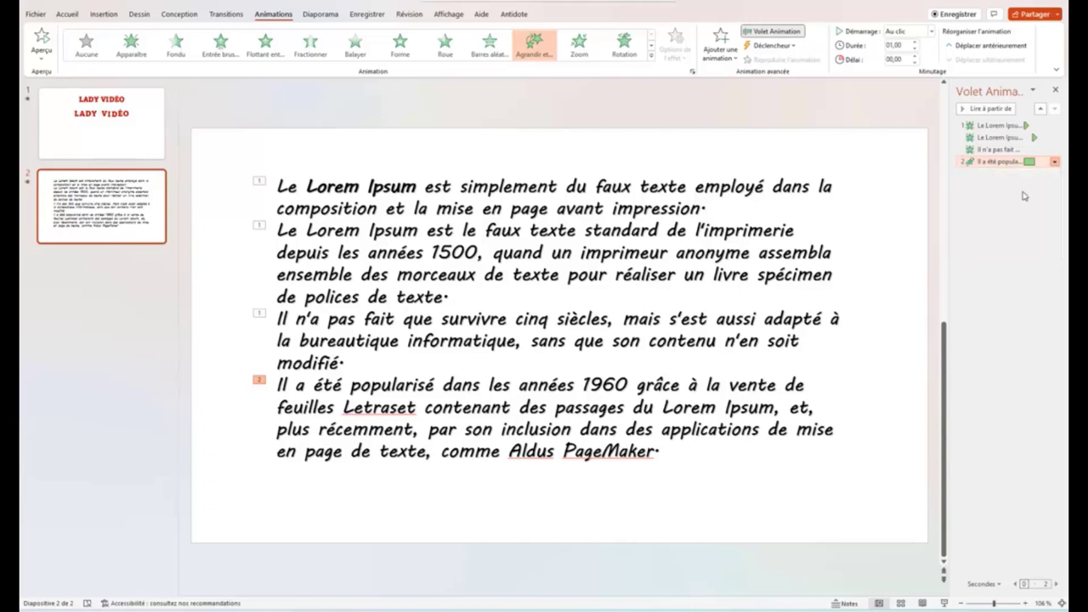
click(1054, 163)
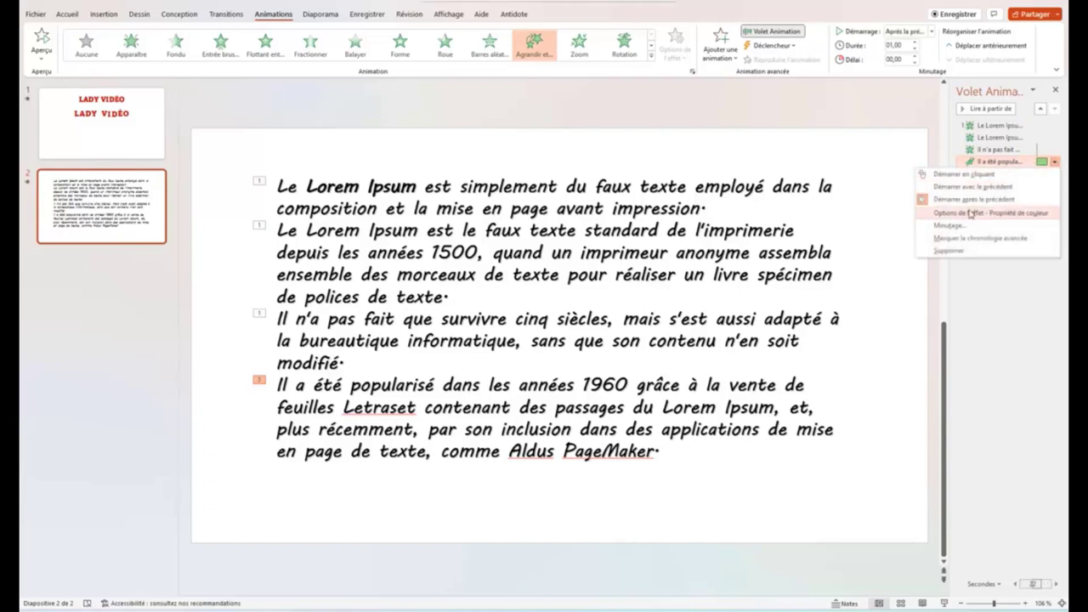
click(973, 213)
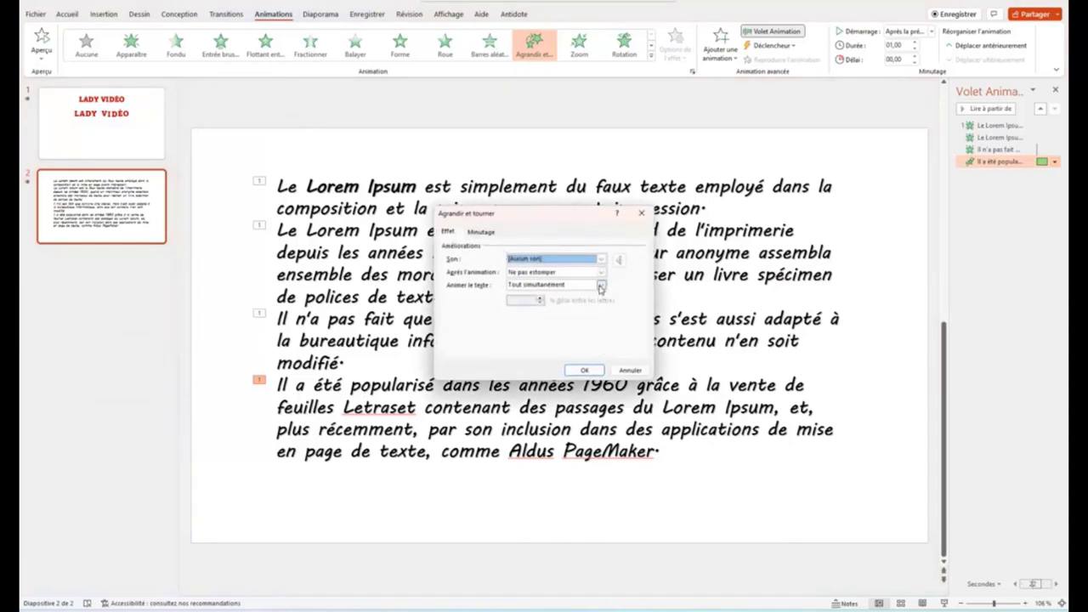
click(600, 289)
click(536, 304)
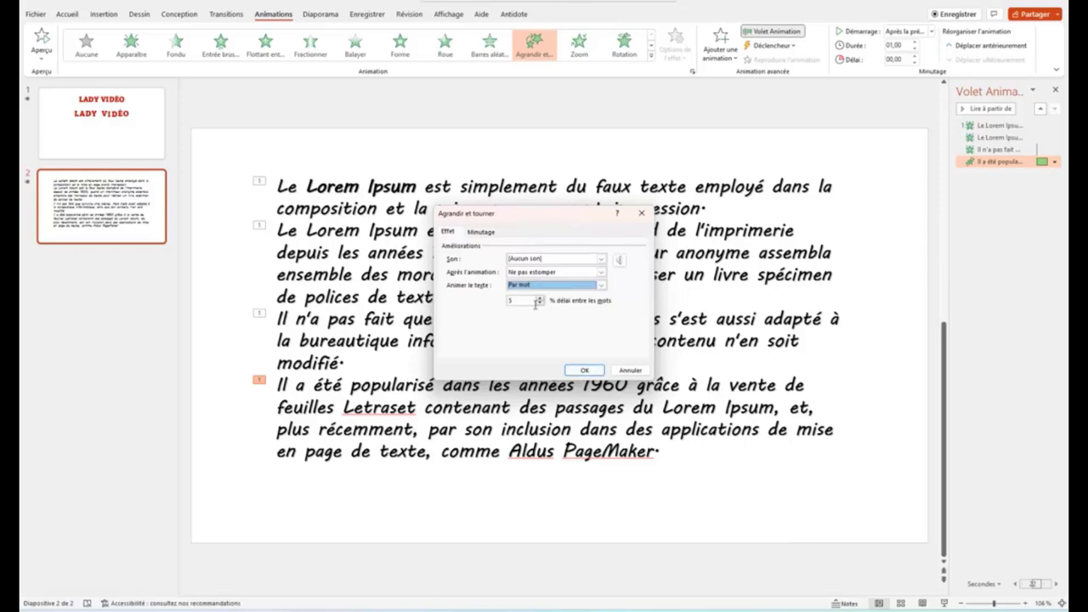
click(584, 371)
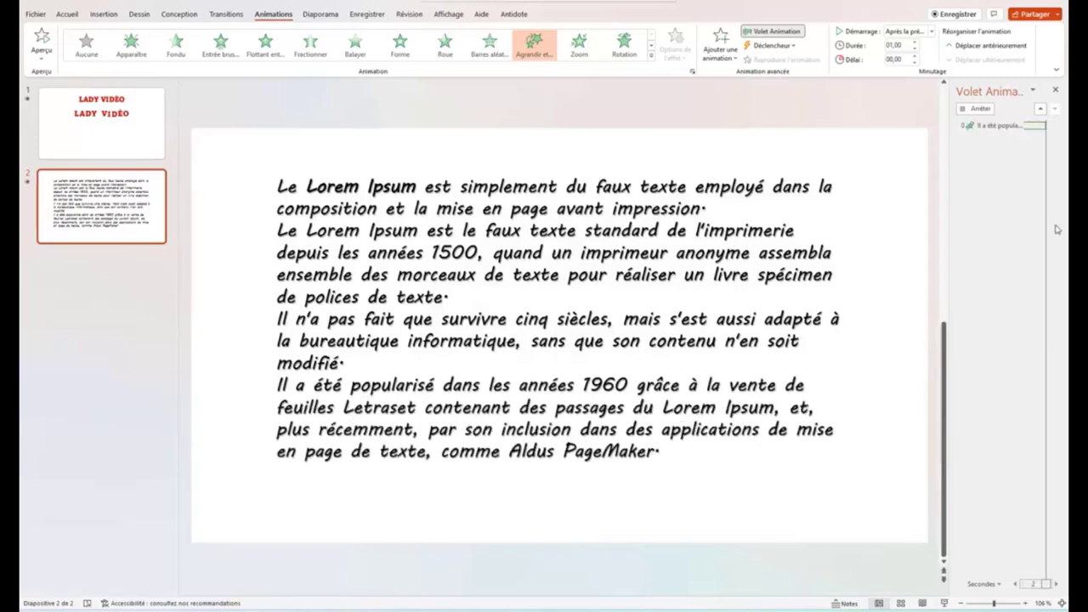
click(1054, 162)
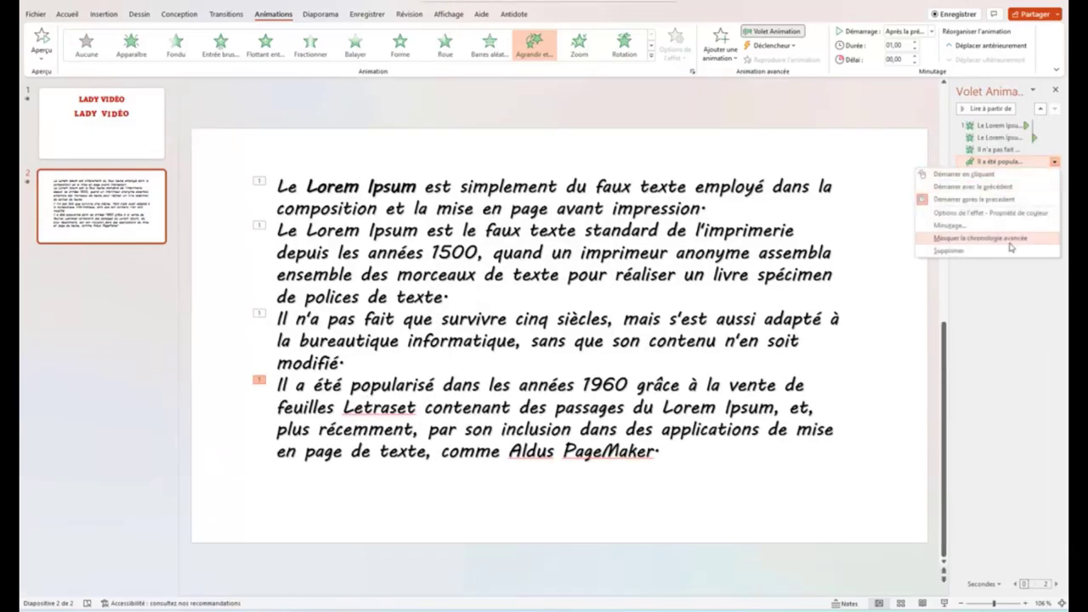
Raise the fourth paragraph's delay between words to 10 percent.
click(973, 213)
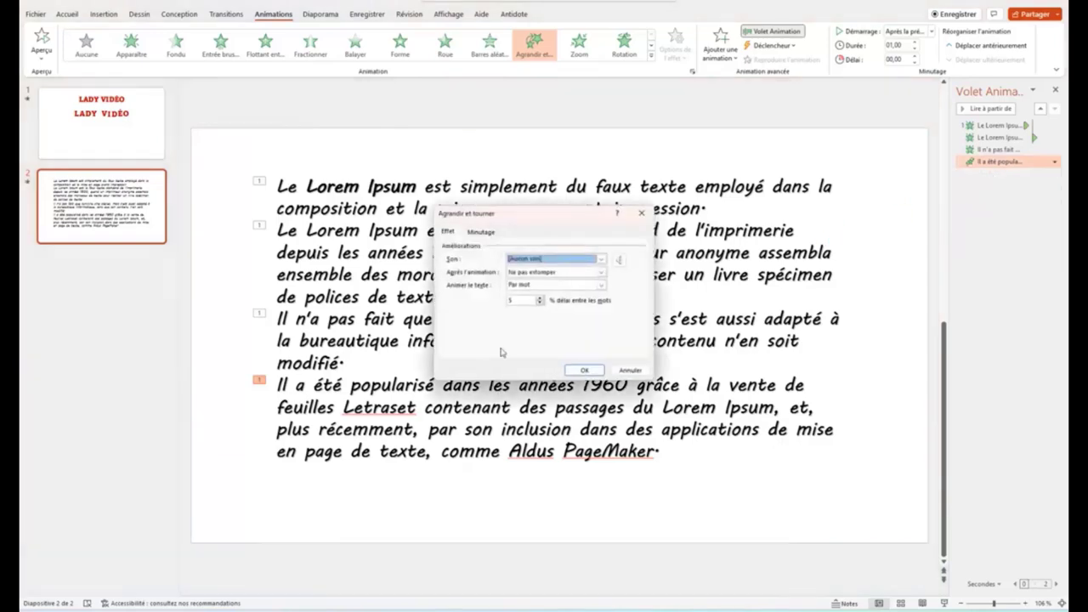
click(540, 299)
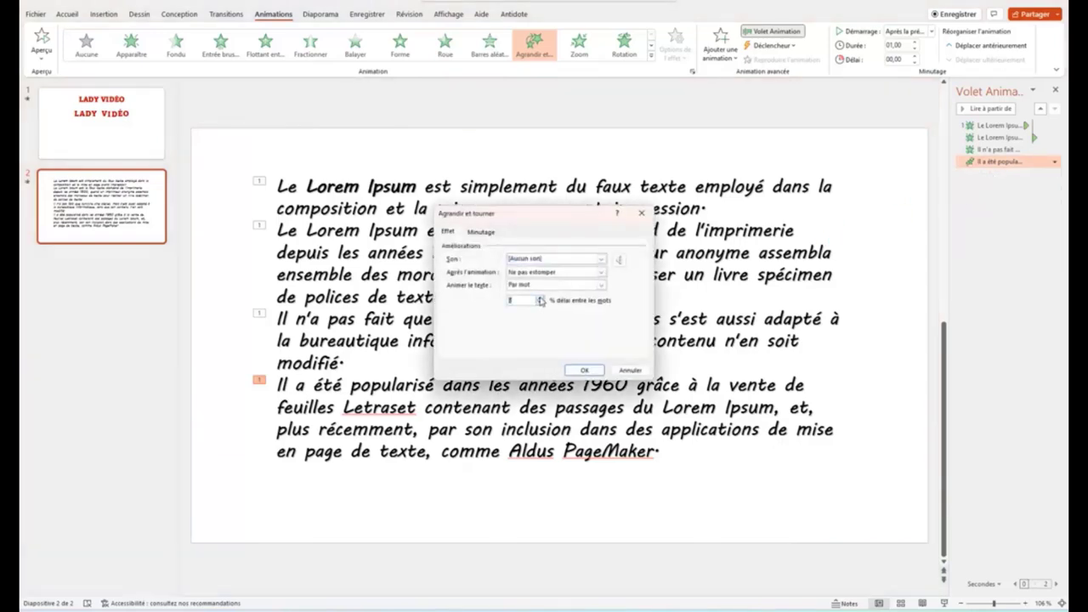
click(584, 371)
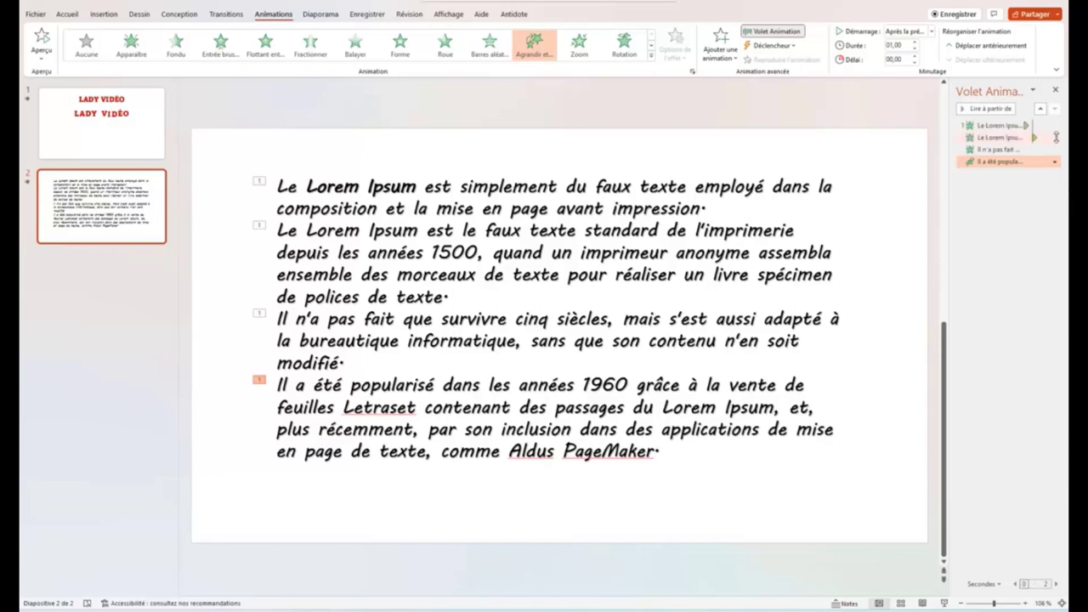
click(1055, 162)
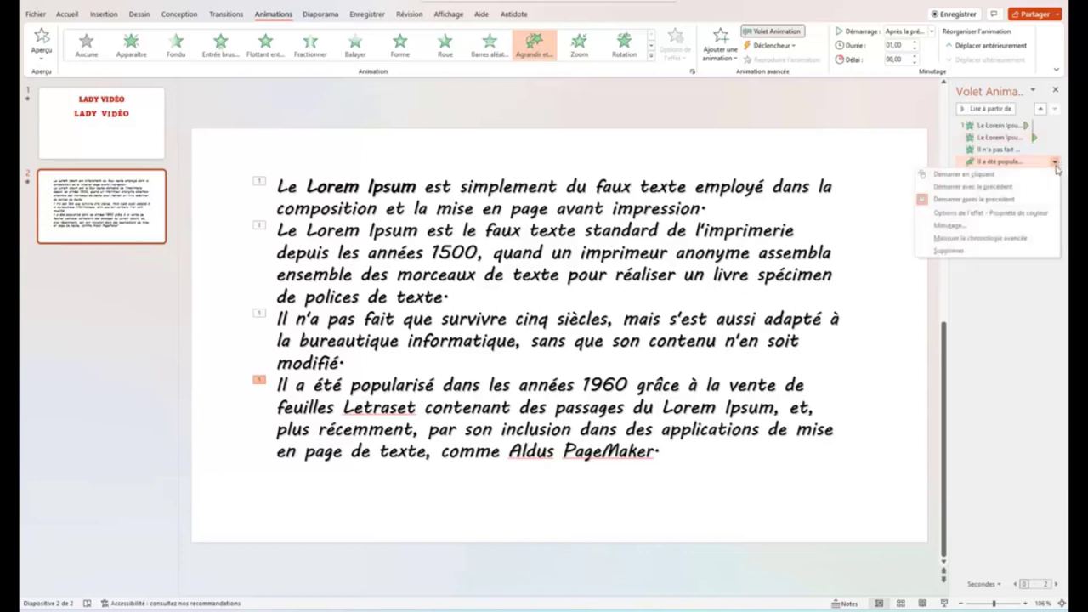
click(978, 213)
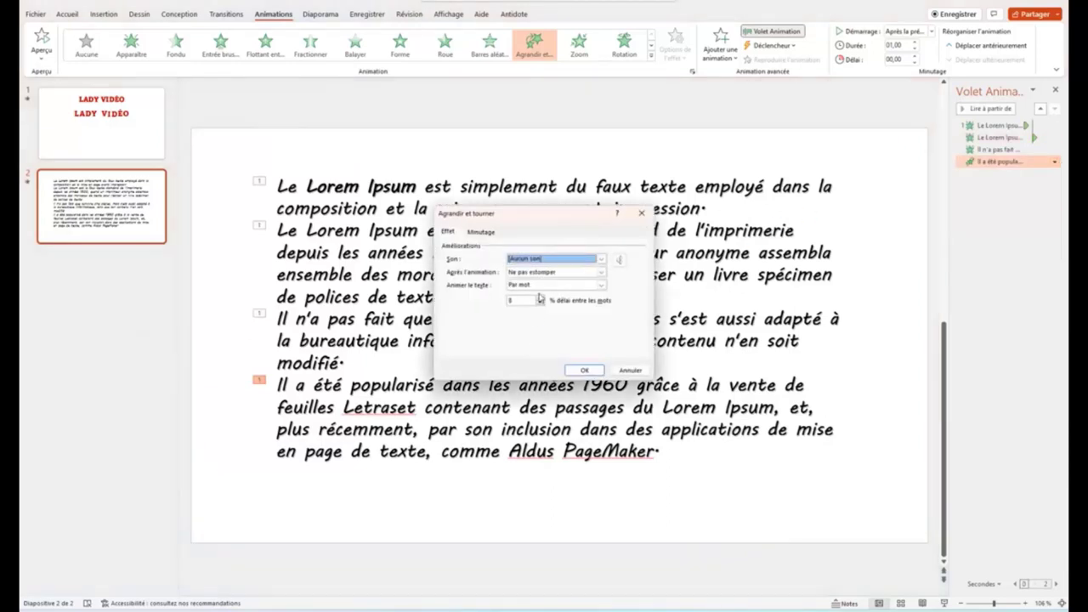
click(540, 300)
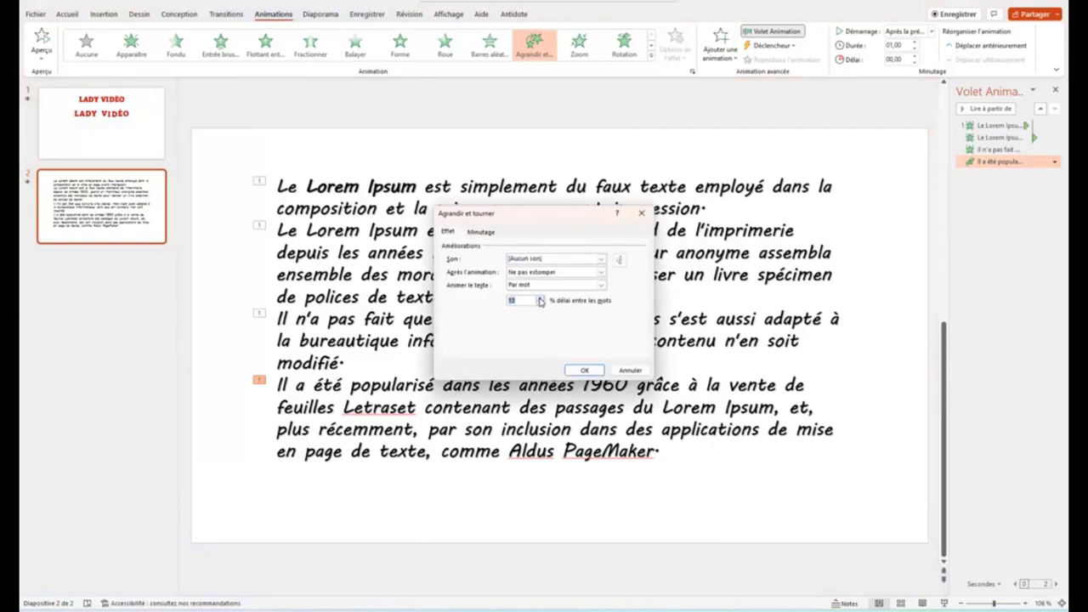
click(583, 372)
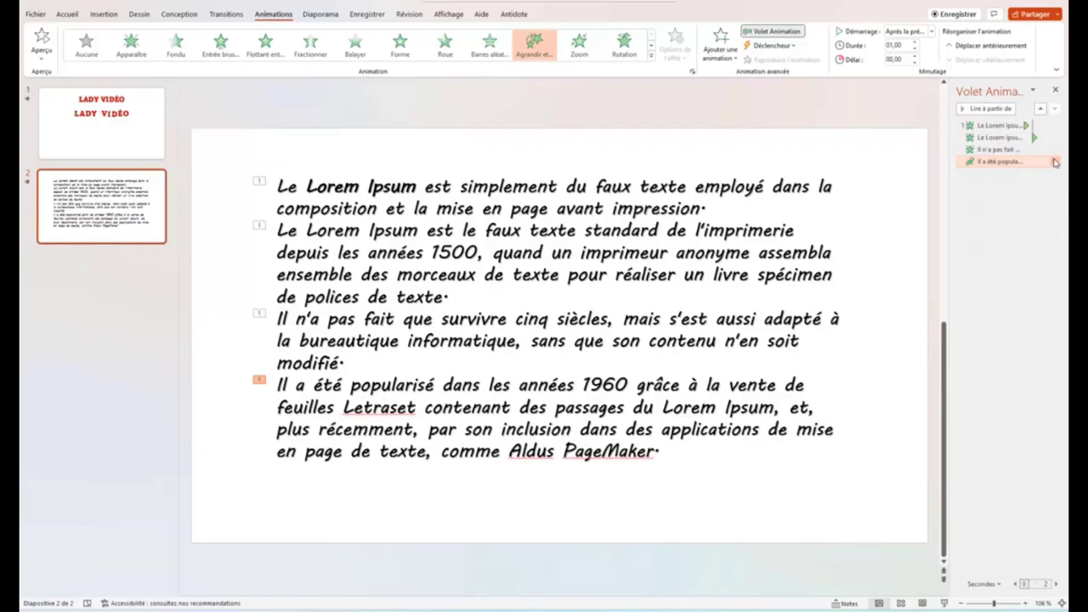
Switch the fourth paragraph's Agrandir et tourner animation to play letter by letter.
click(1054, 162)
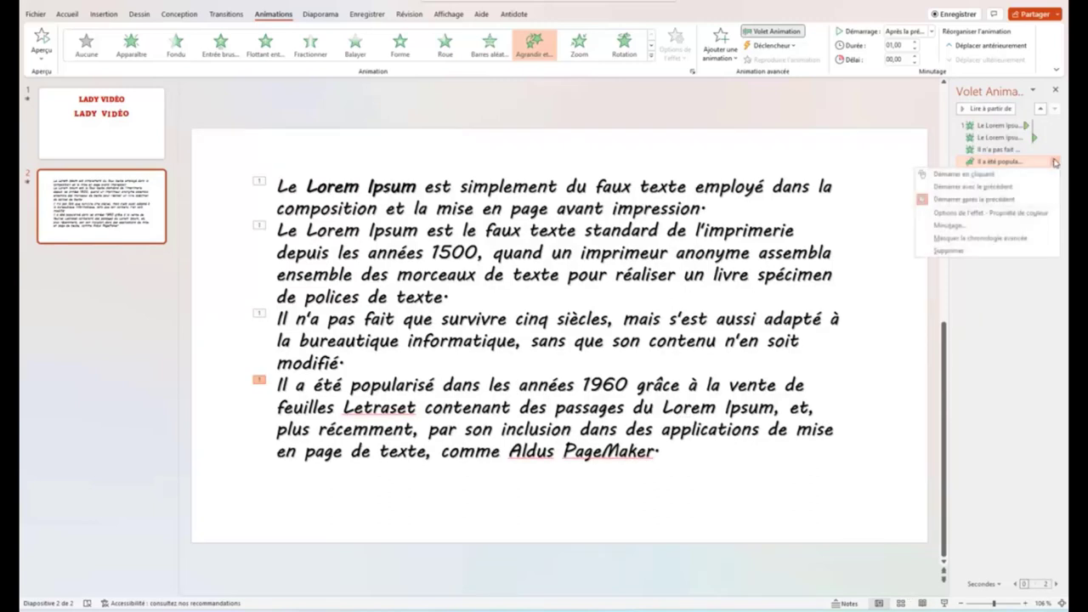
click(975, 213)
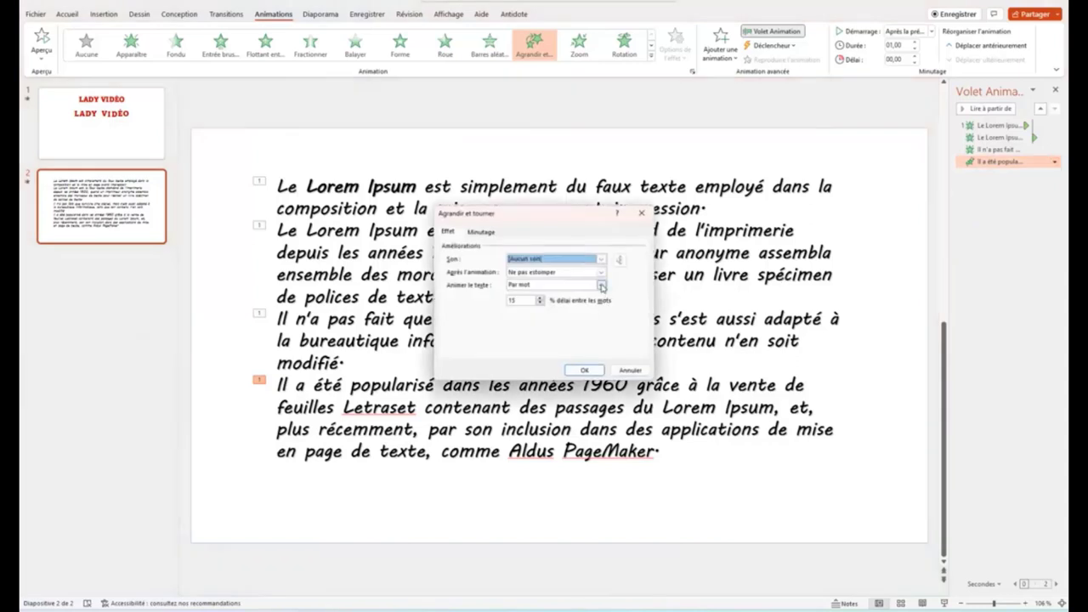
click(601, 287)
click(522, 311)
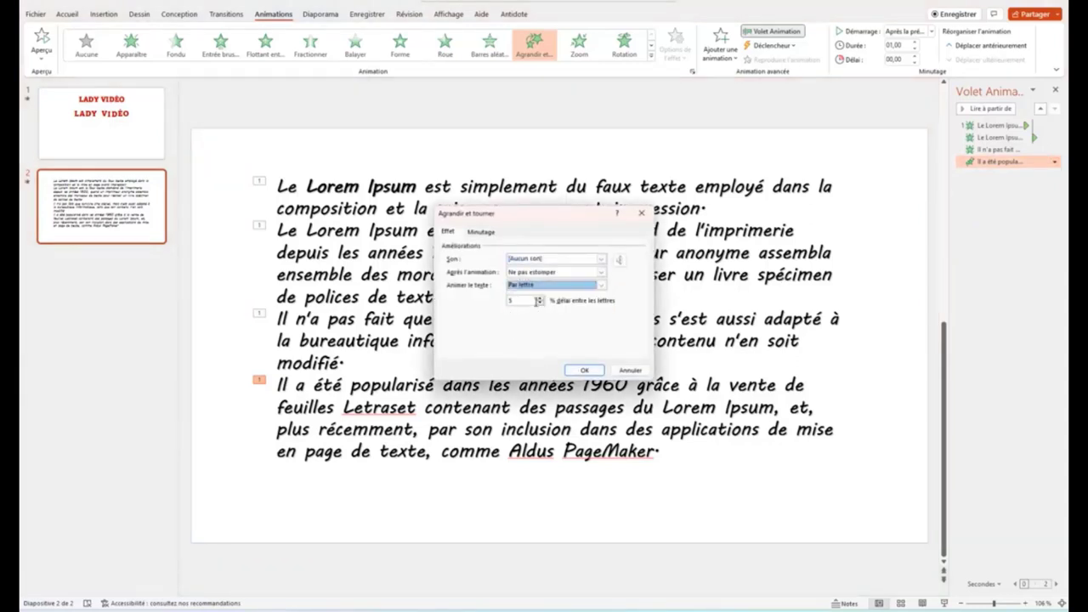
click(586, 372)
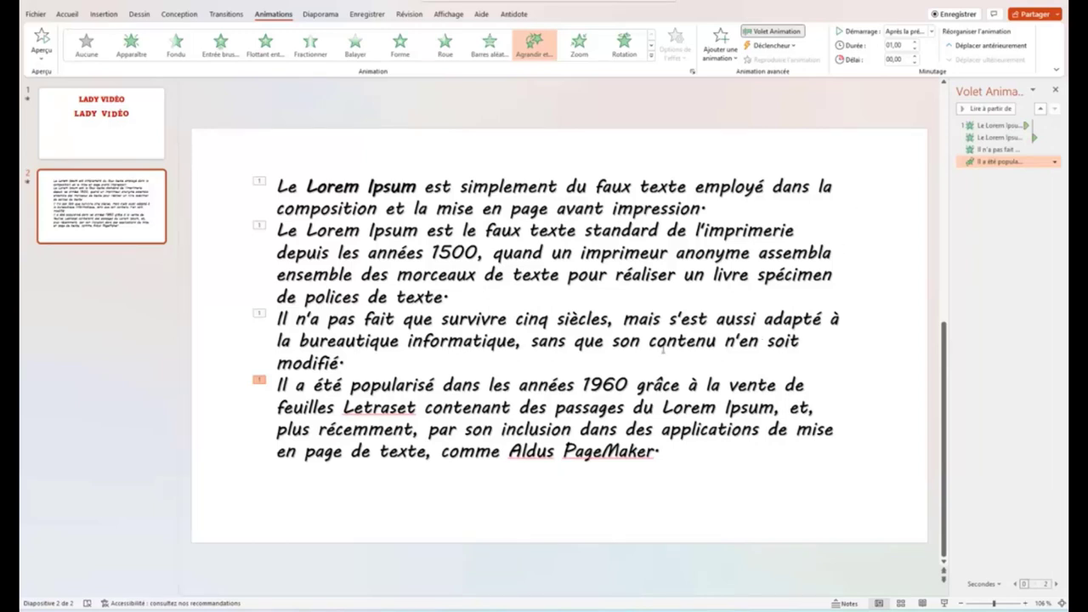
Apply the Fouet entrance effect to the third paragraph's text.
click(277, 318)
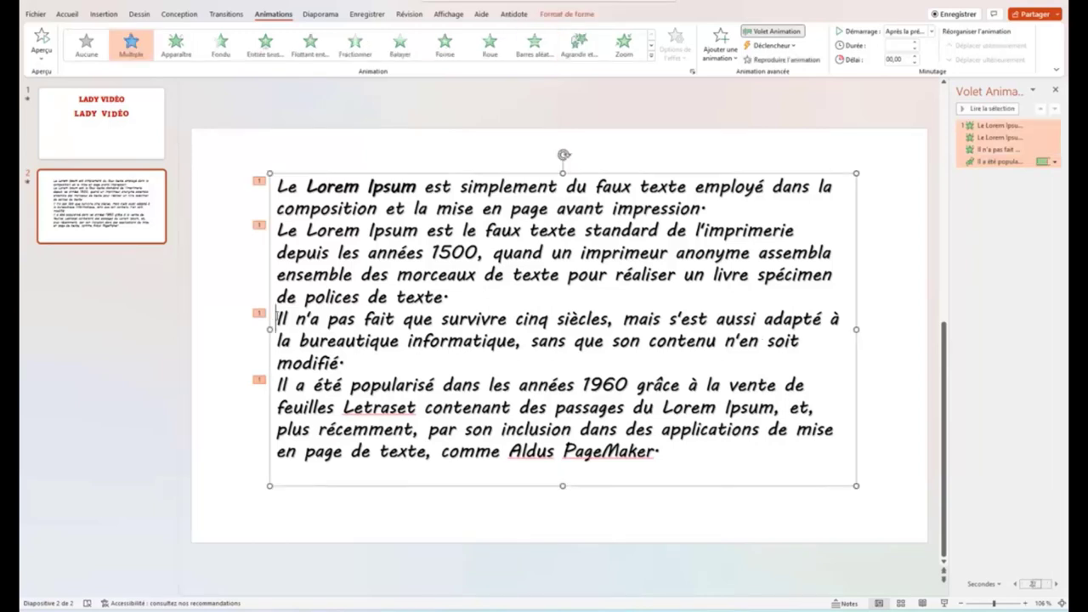
drag(277, 318, 371, 366)
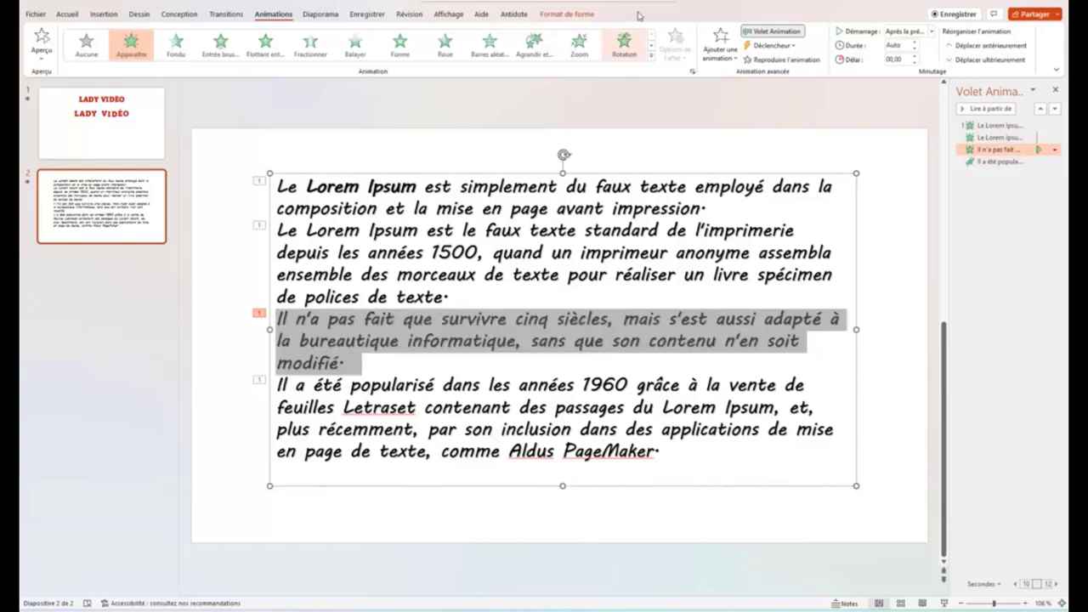
click(652, 56)
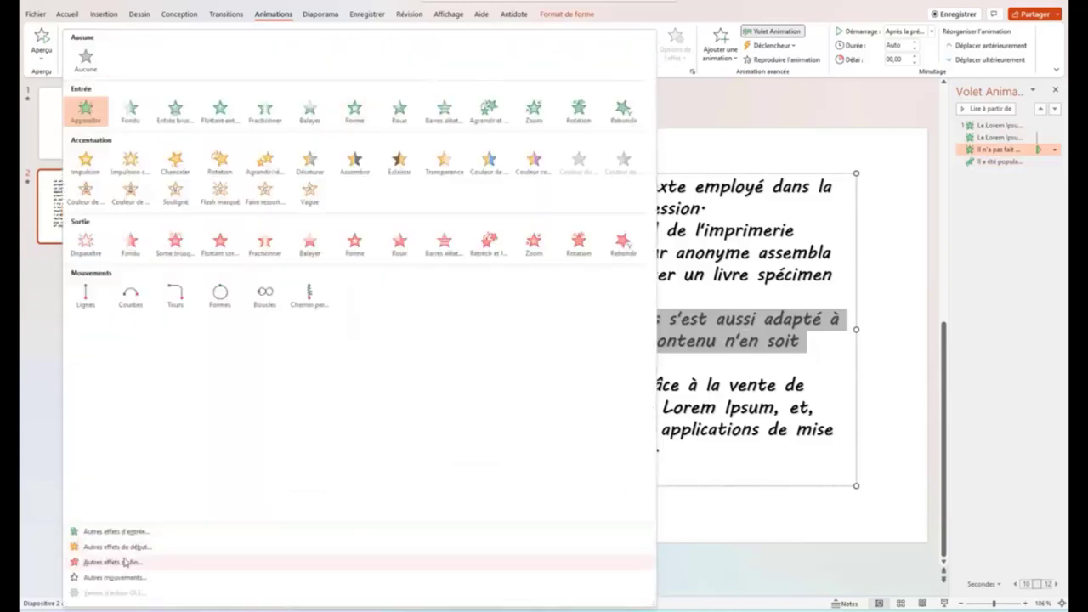
click(115, 531)
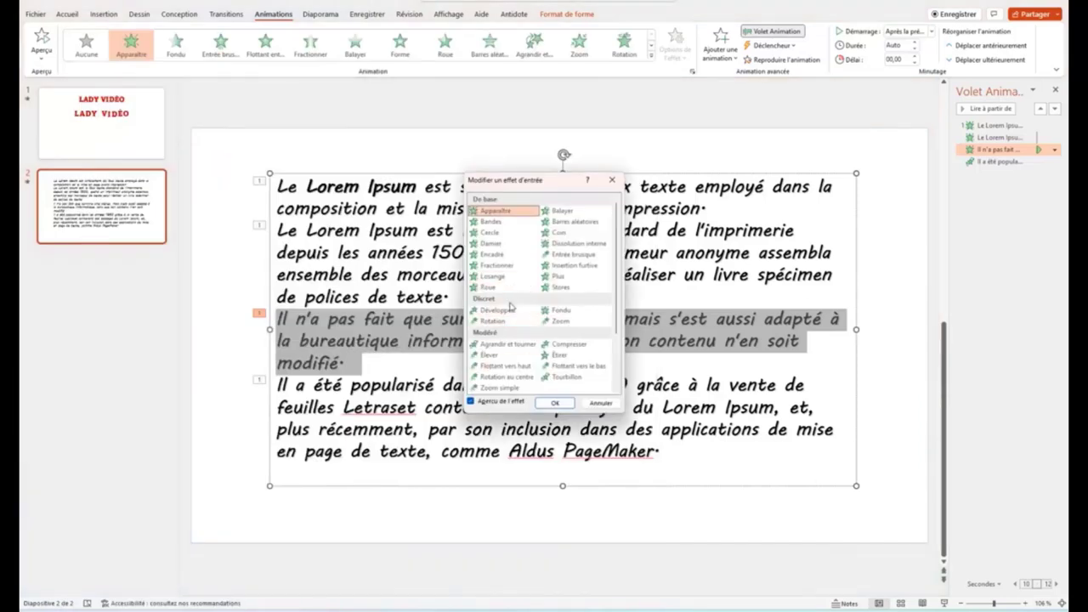
scroll(510, 308, down, 1)
scroll(510, 307, down, 1)
scroll(510, 308, down, 1)
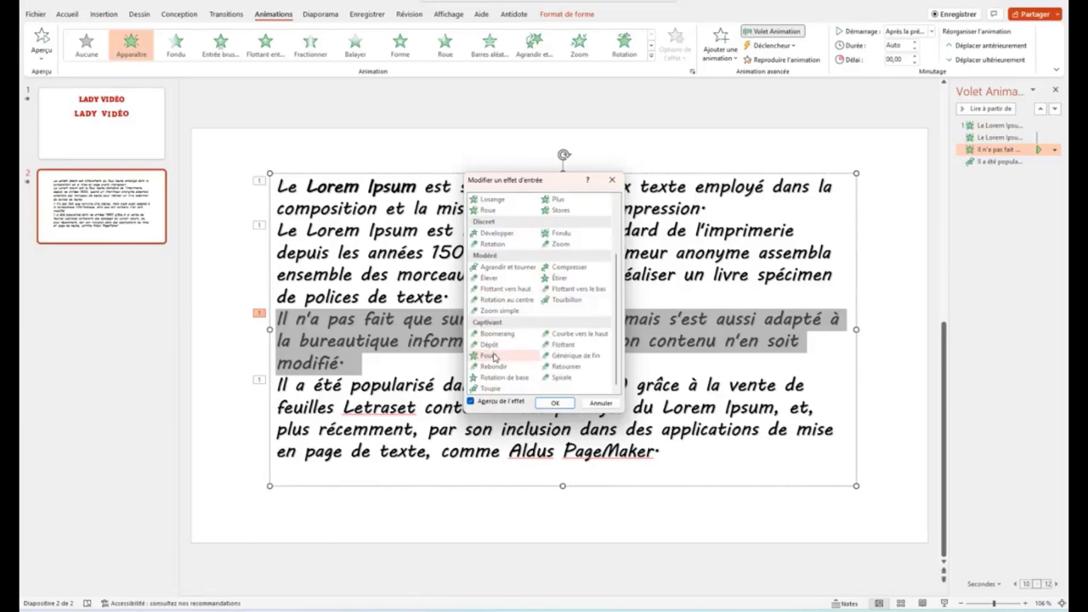
click(494, 357)
click(555, 403)
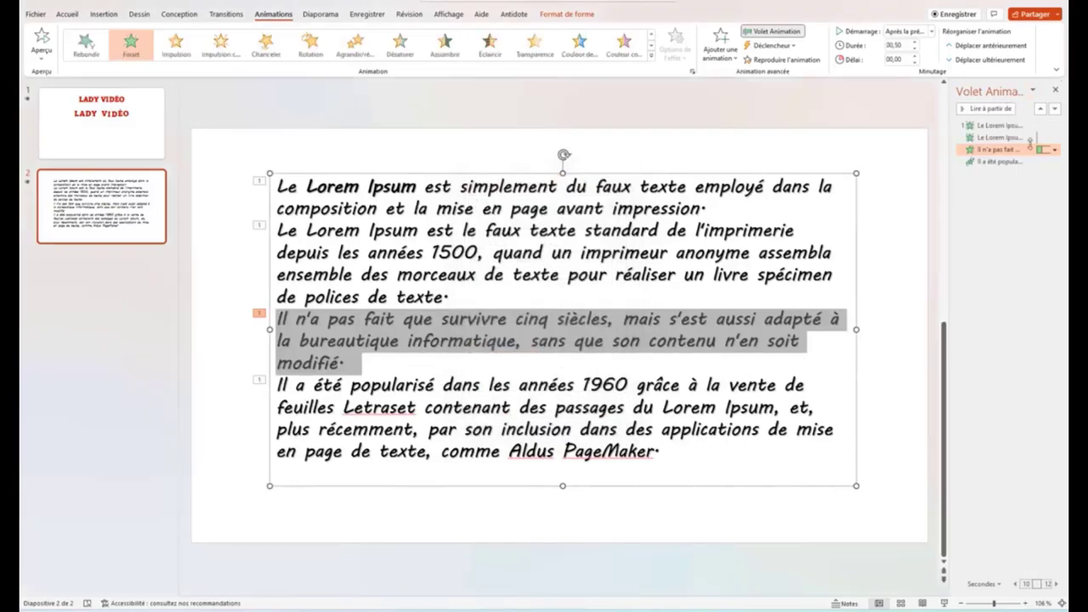
Keep the Fouet effect letter by letter with 10% delay between letters.
click(1054, 149)
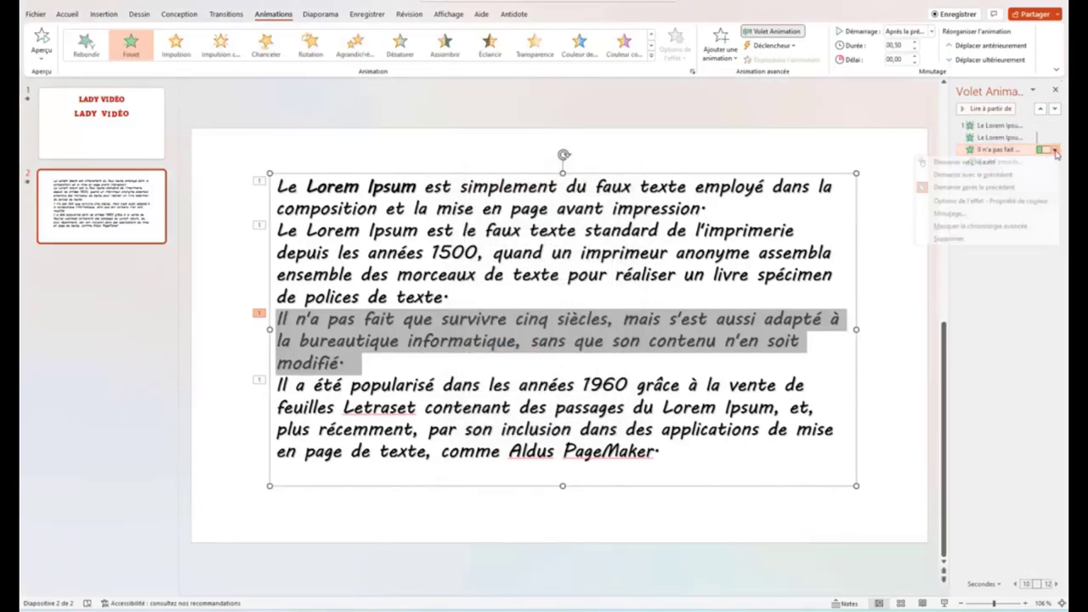
click(992, 201)
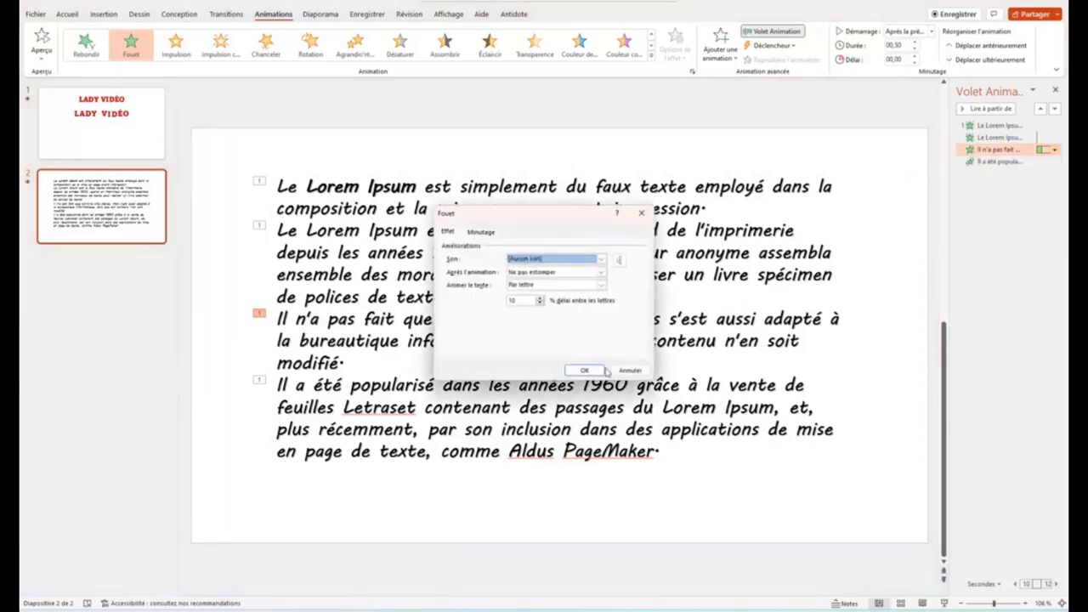
click(587, 371)
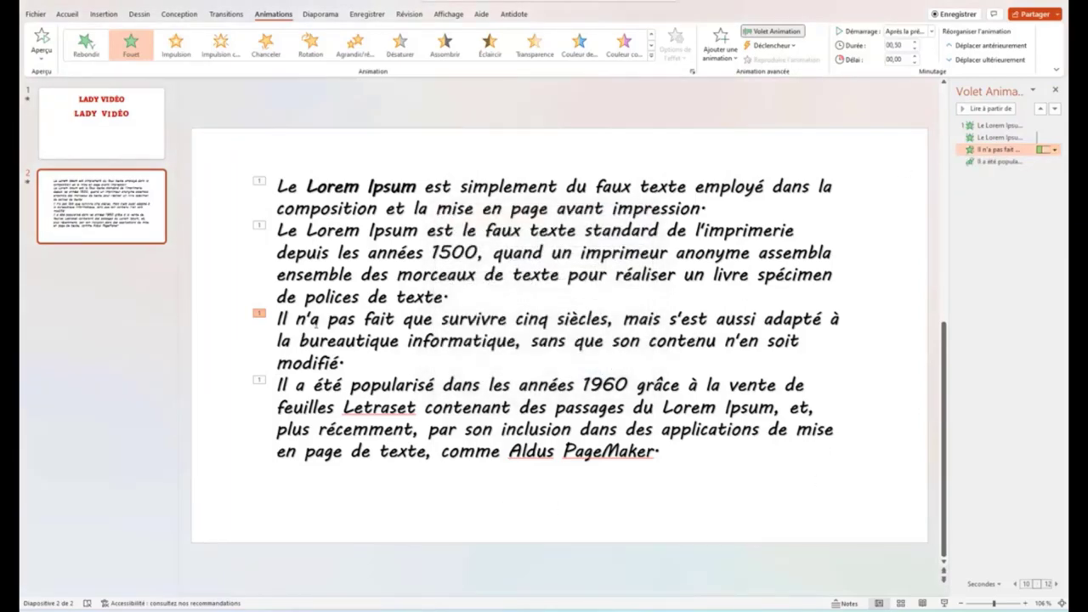
Preview the slide's animations, then replace the third paragraph's Fouet entrance with Rebondir.
click(25, 182)
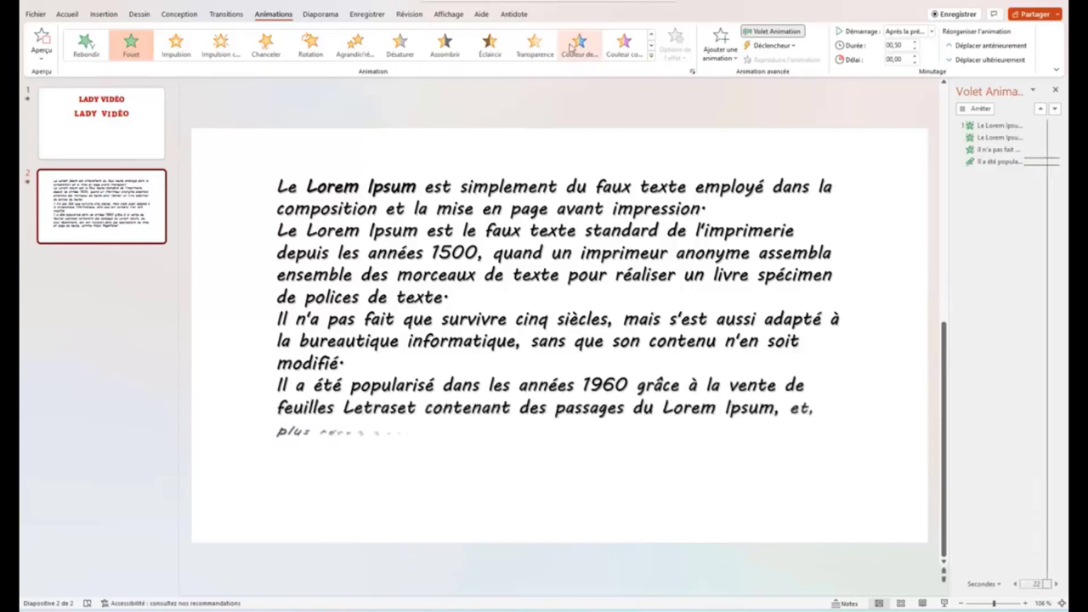
click(651, 56)
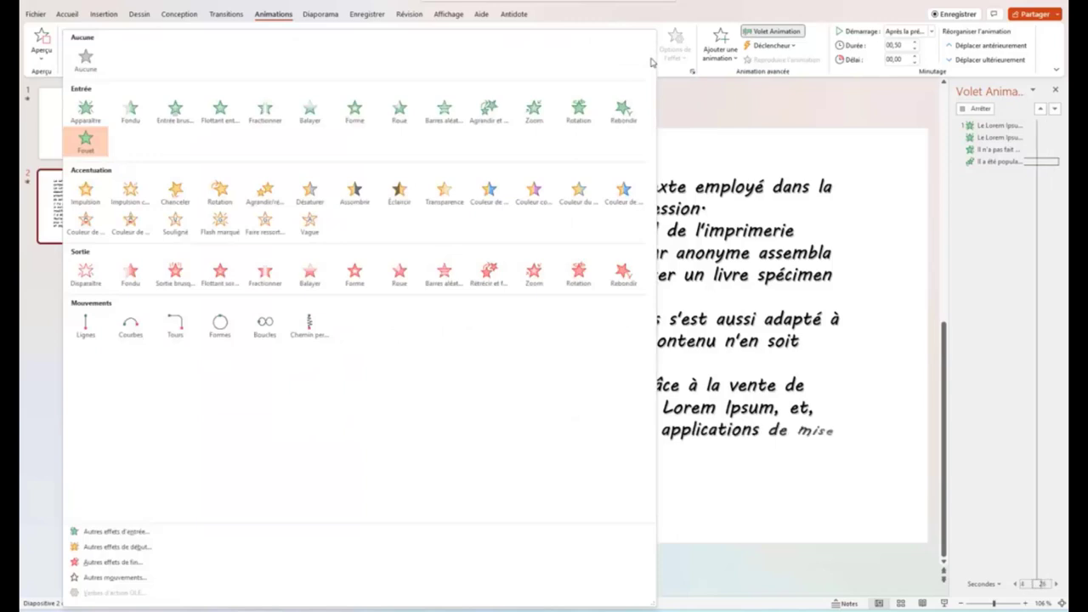
click(97, 531)
scroll(526, 366, down, 3)
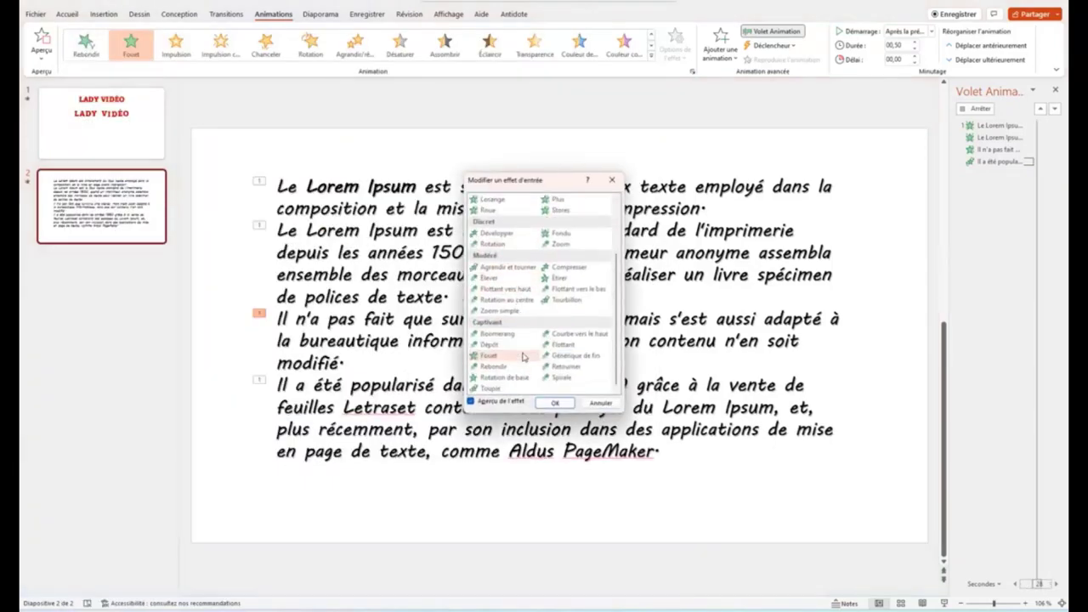
click(535, 365)
click(531, 378)
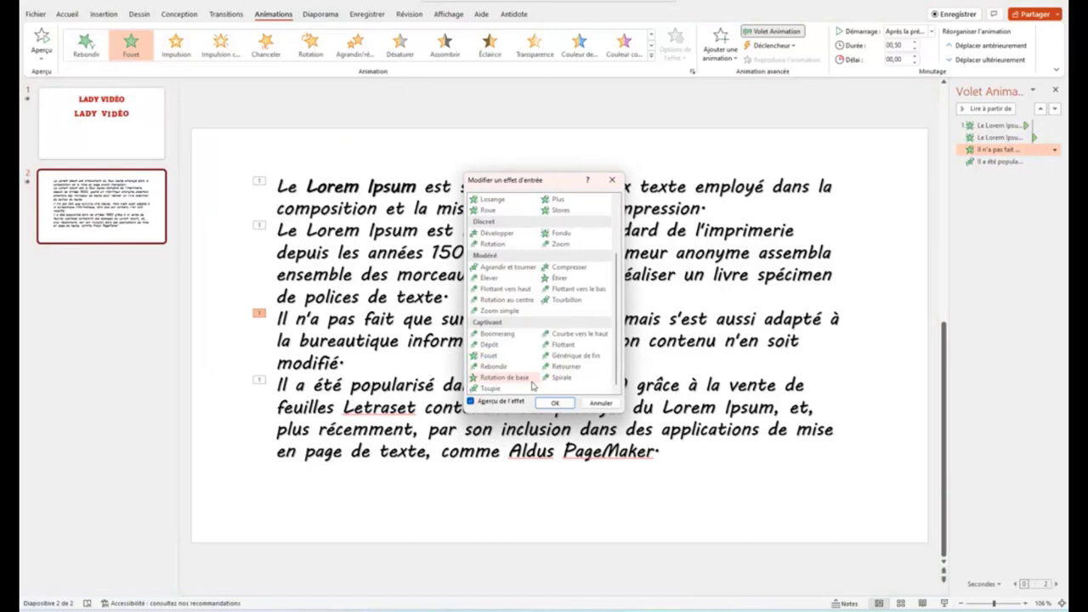
click(498, 367)
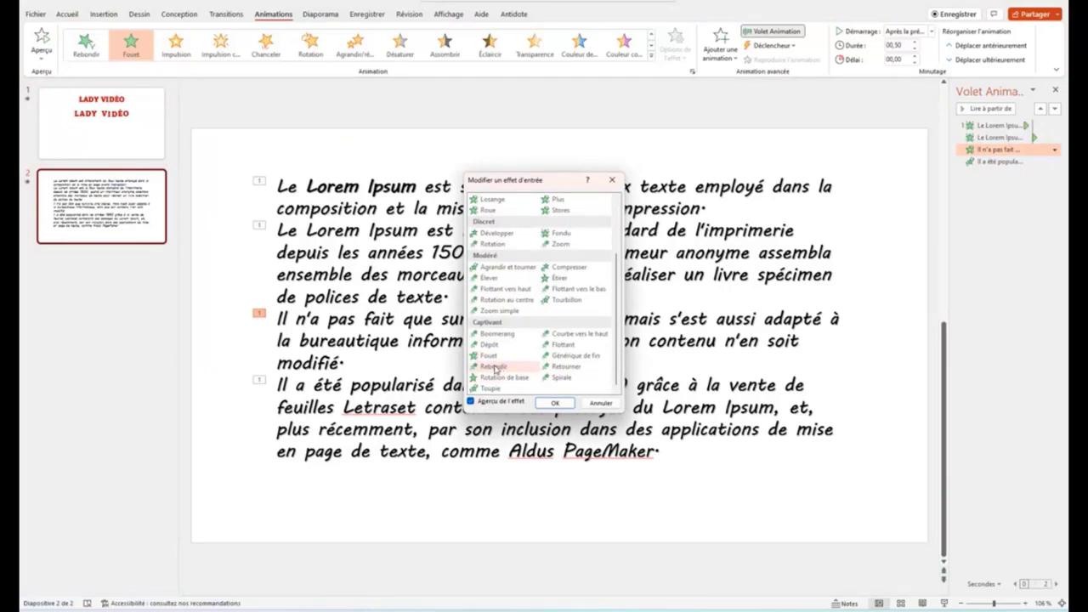
double_click(496, 367)
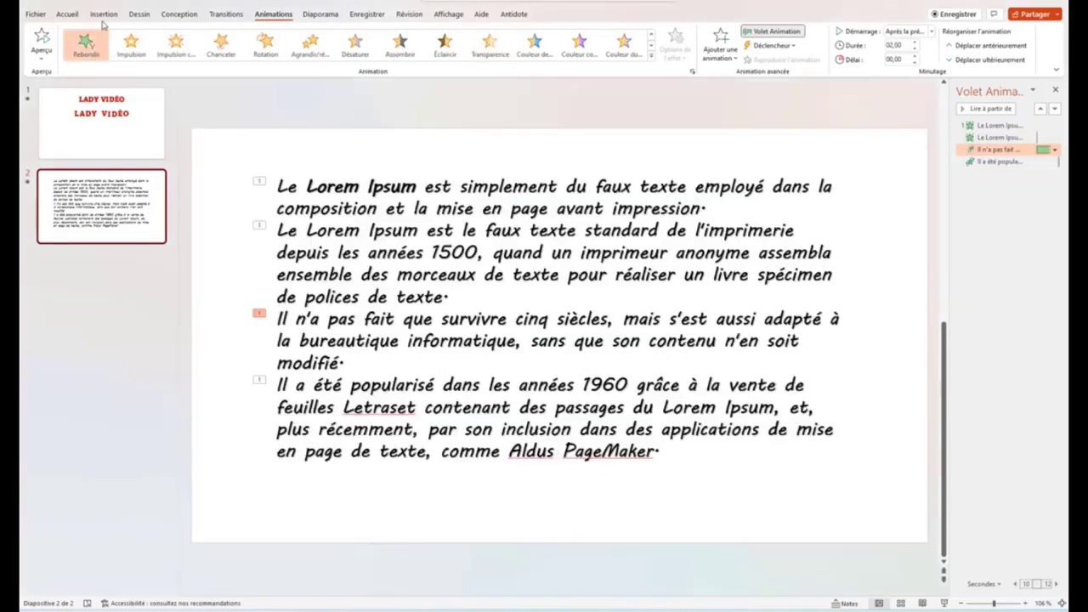
Switch to the Accueil tab and place the cursor in the bold word Lorem.
click(68, 14)
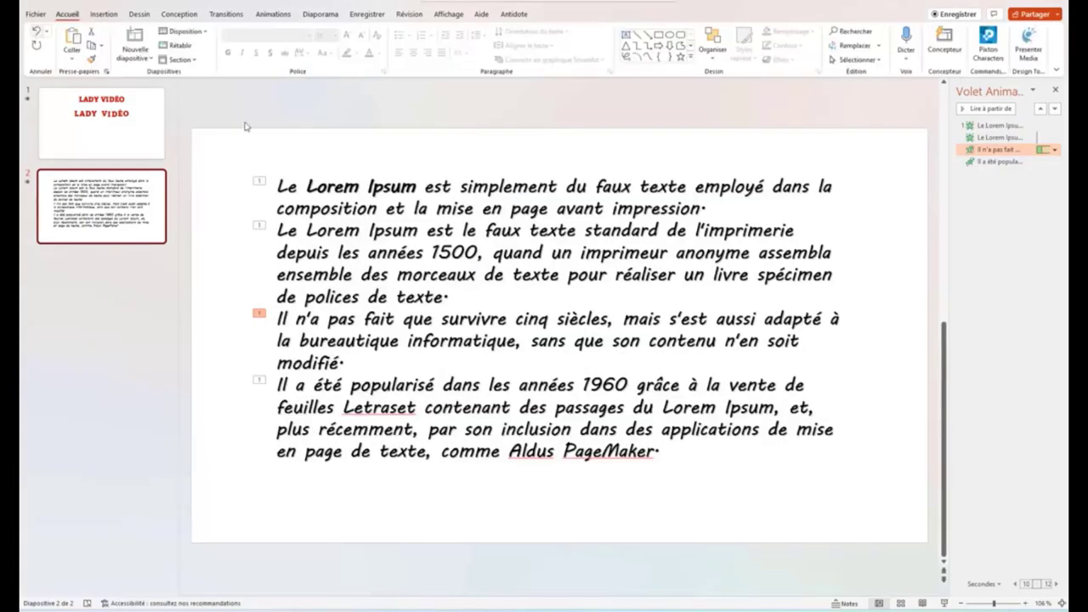
click(536, 315)
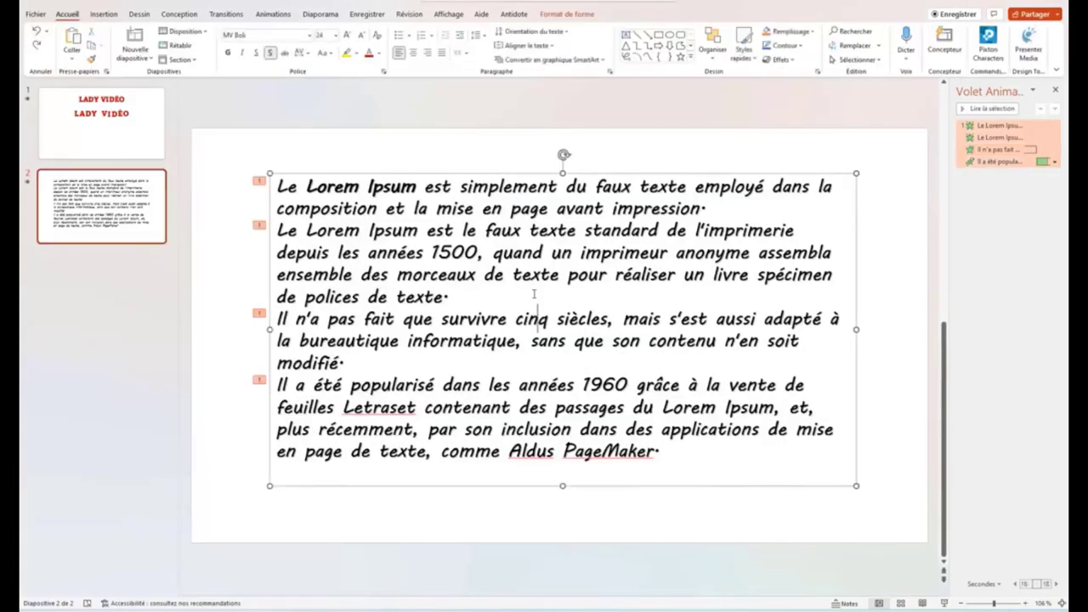
click(358, 186)
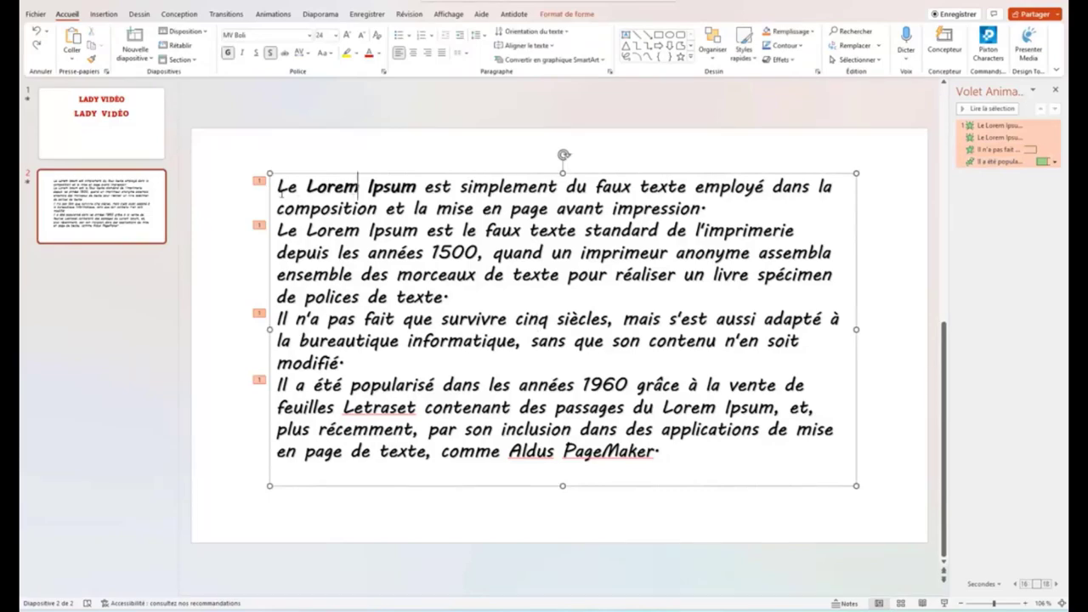